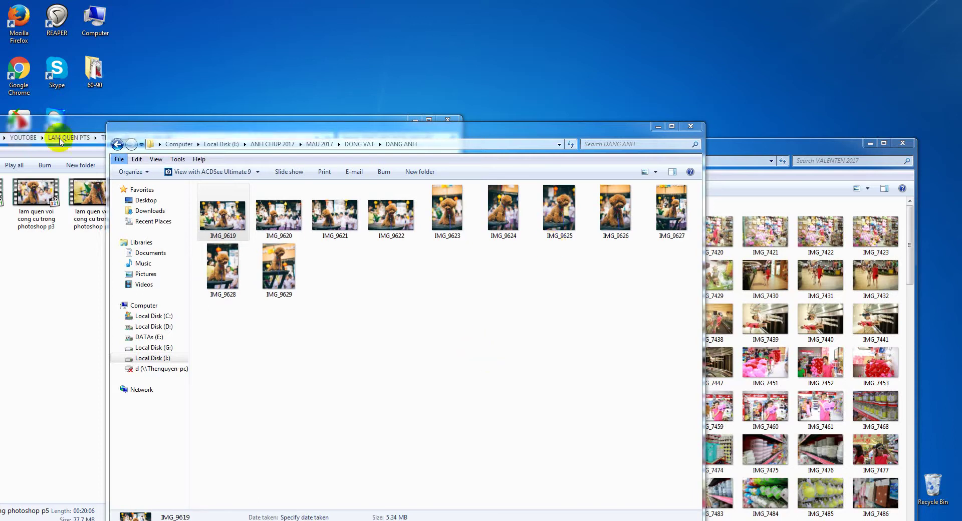
Step: Move the tutorial videos folder window left and bring the DANG ANH photo folder to the front
drag(65, 126, 192, 147)
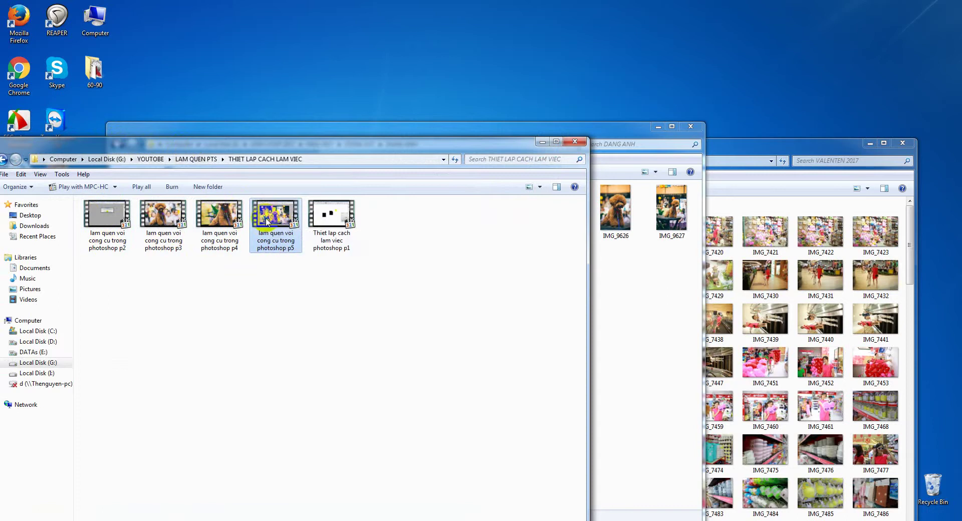
drag(337, 150, 224, 151)
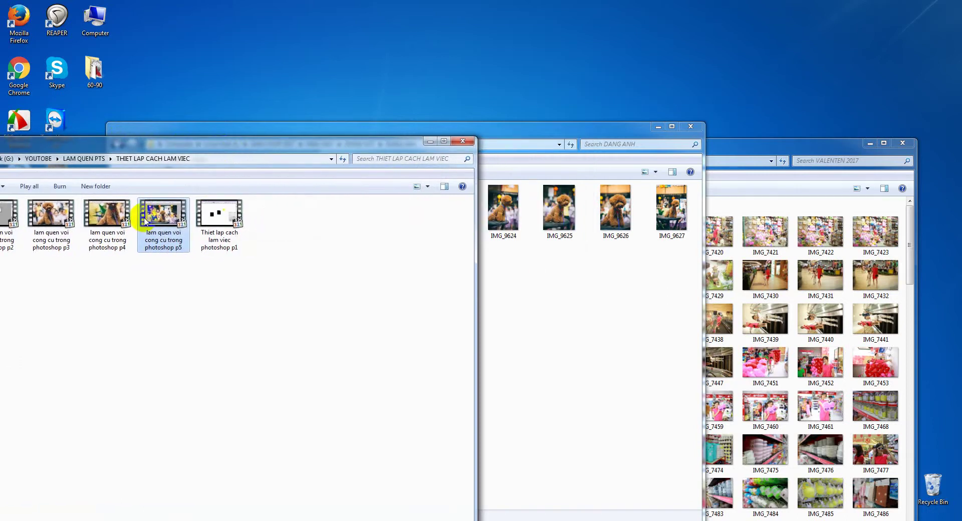
click(524, 135)
double_click(394, 213)
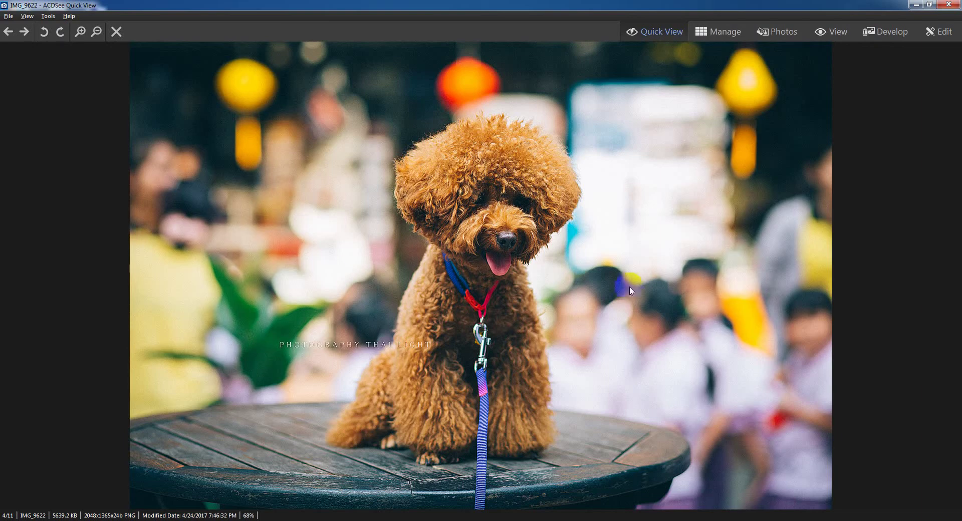
click(465, 322)
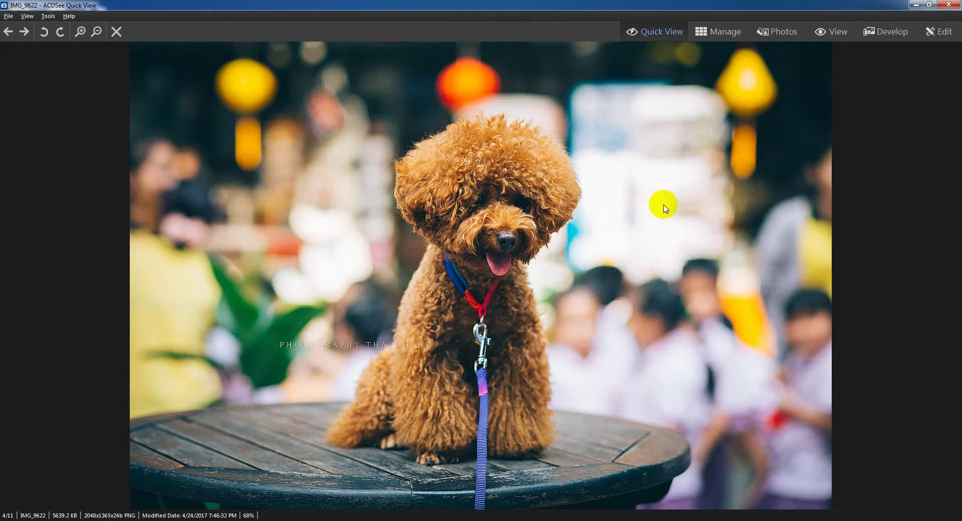
click(884, 38)
Step: Close the full-screen photo preview and minimize the DANG ANH folder window
click(949, 4)
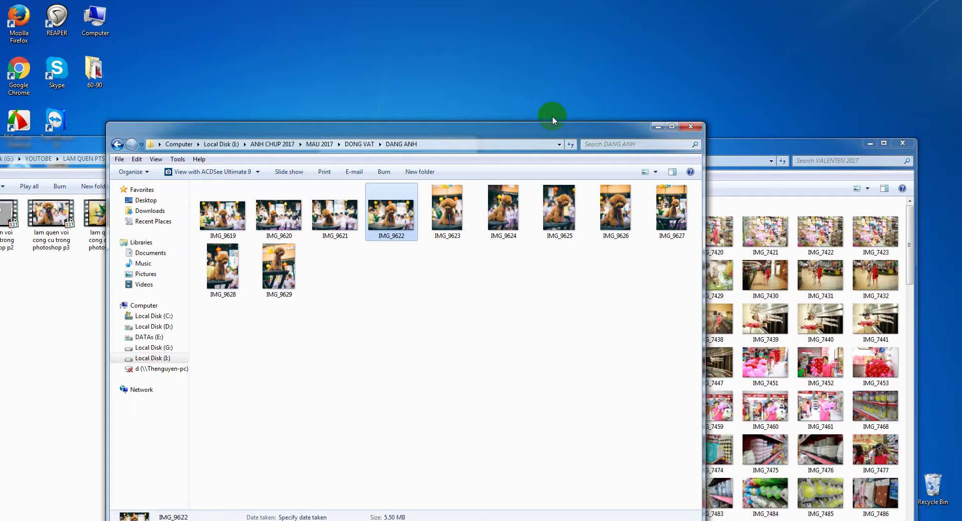
drag(542, 142, 375, 143)
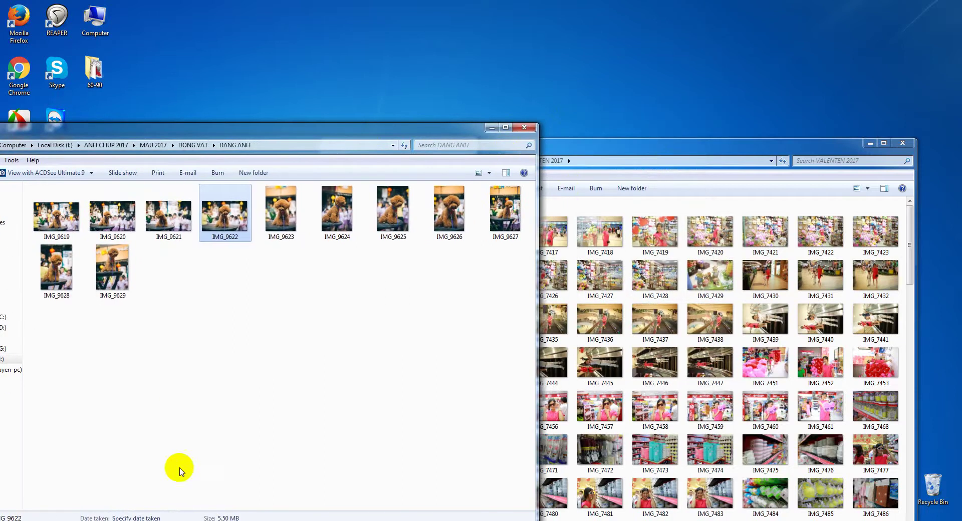
click(169, 516)
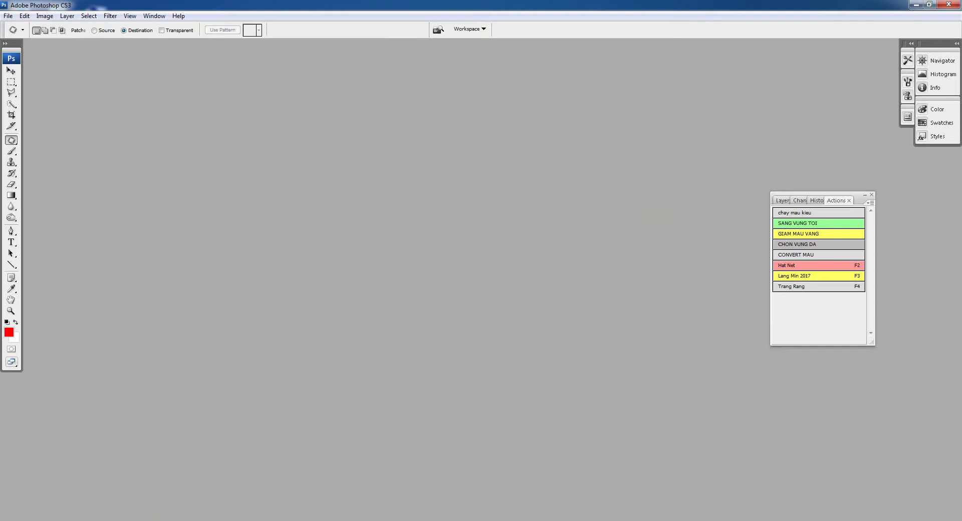
click(260, 444)
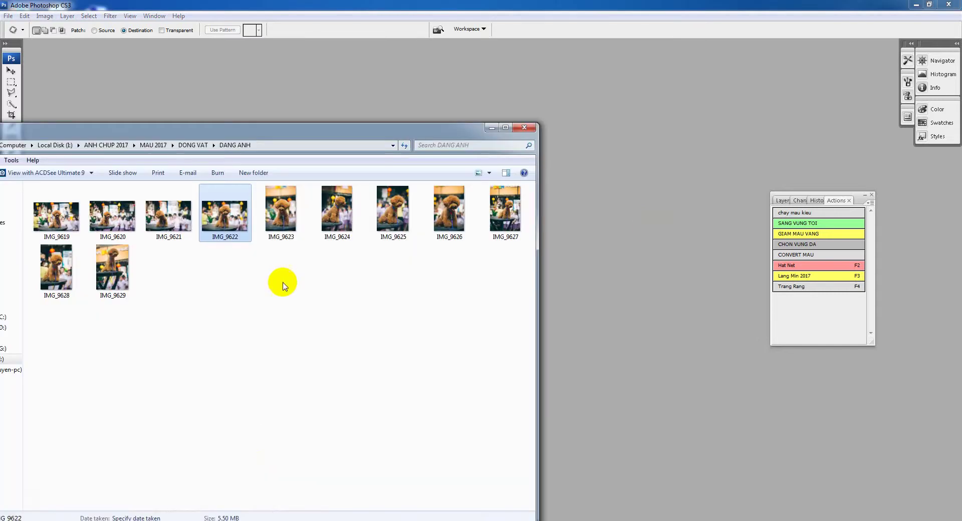
click(491, 127)
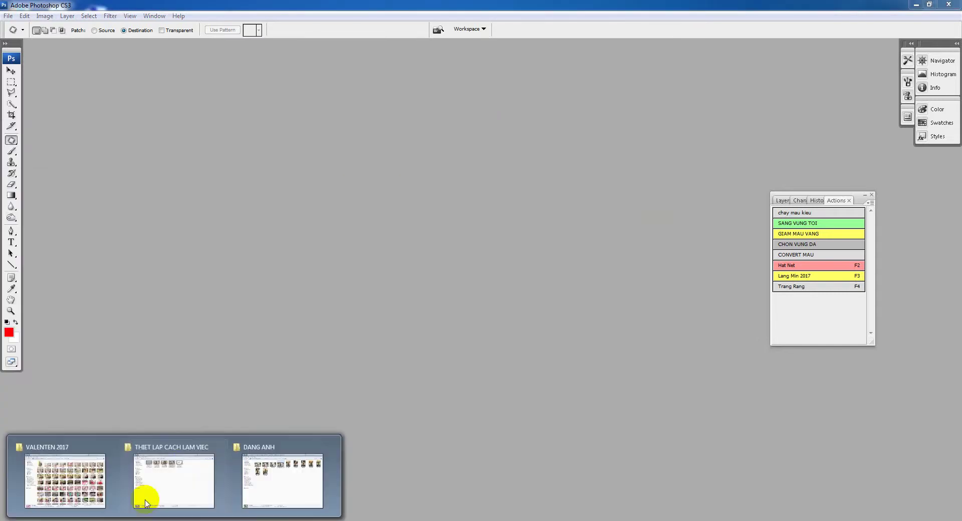
Step: Bring up the VALENTEN 2017 folder and drag IMG_7455 into Photoshop CS3
click(187, 449)
click(540, 285)
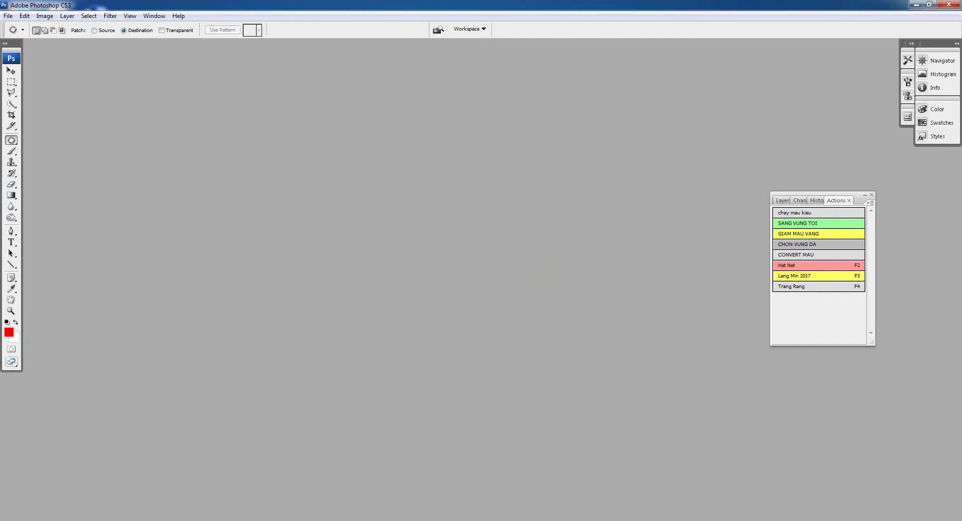
click(65, 451)
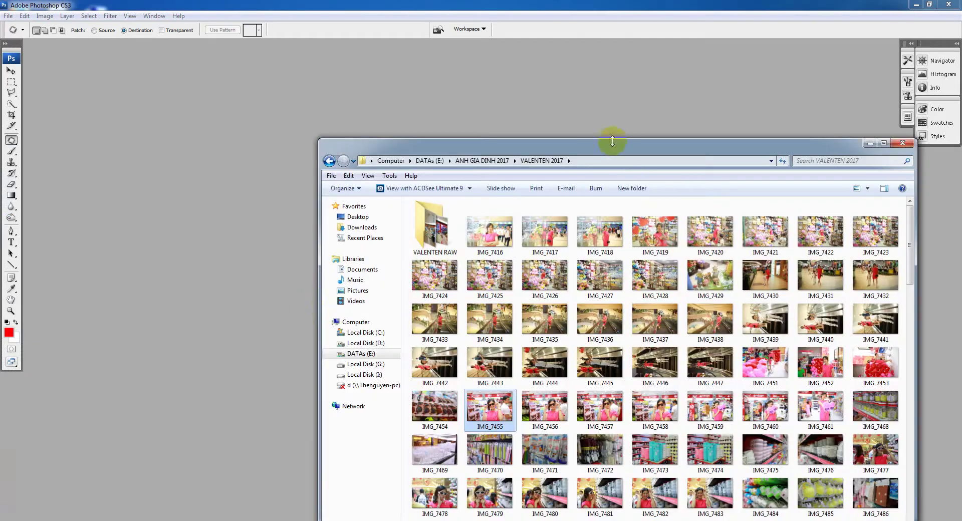
drag(612, 143, 343, 107)
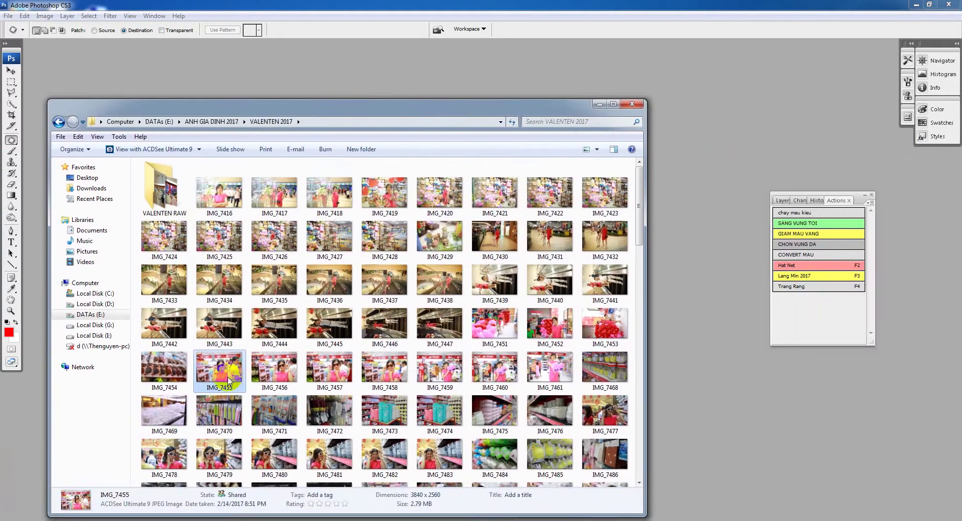
drag(678, 384, 678, 385)
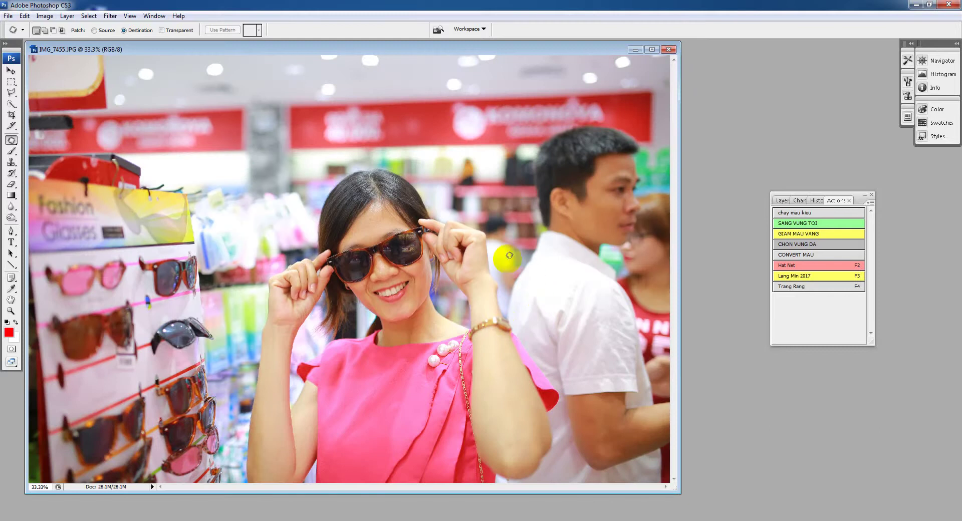
Step: Pick the Clone Stamp, zoom the woman's face to 66.7%, then switch to the Spot Healing Brush
click(11, 162)
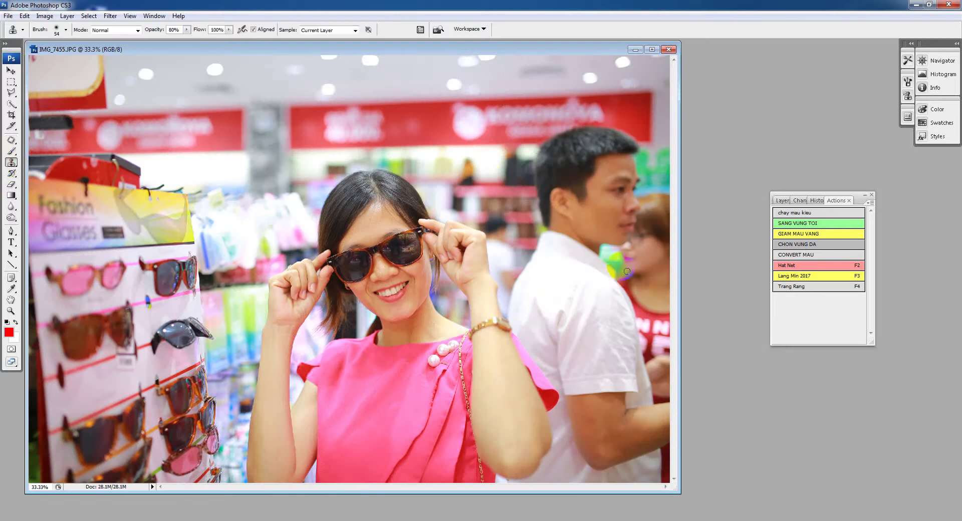
alt+click(405, 250)
ctrl+click(399, 345)
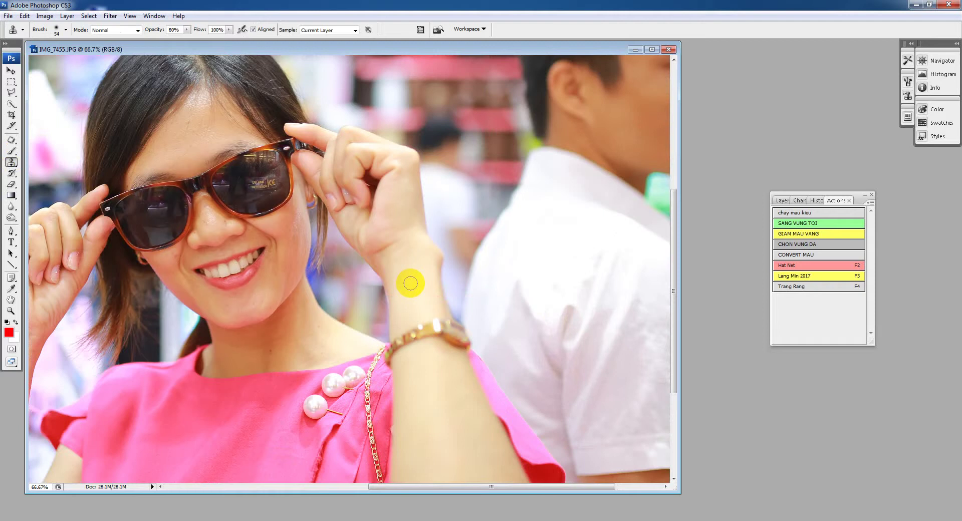
click(219, 241)
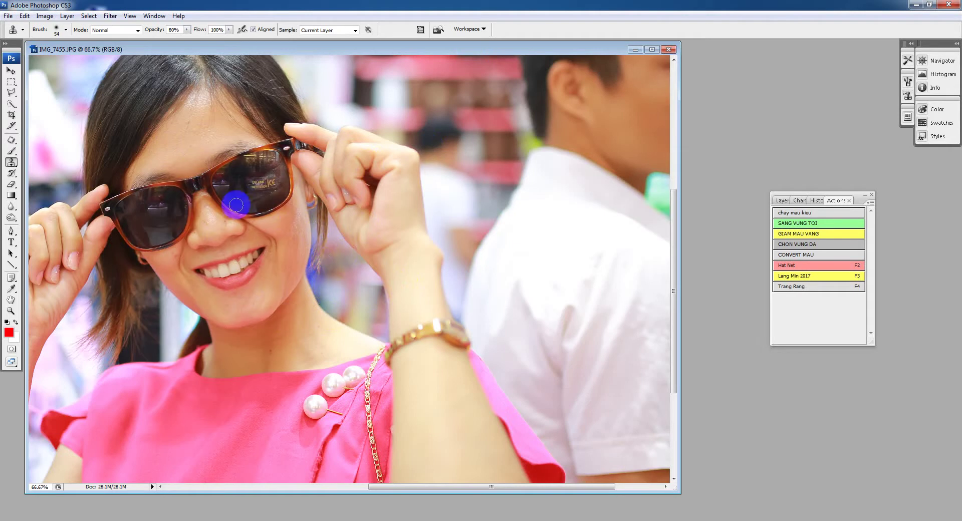
click(11, 140)
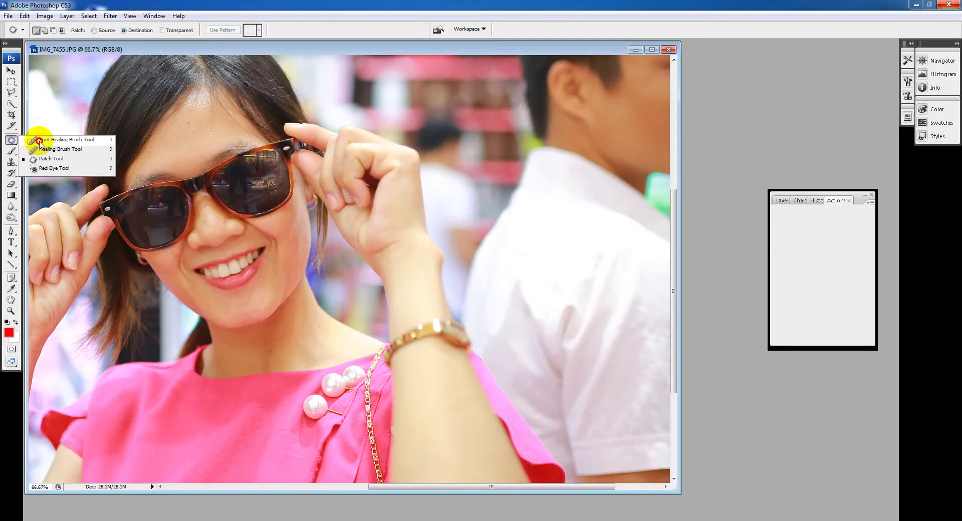
click(39, 142)
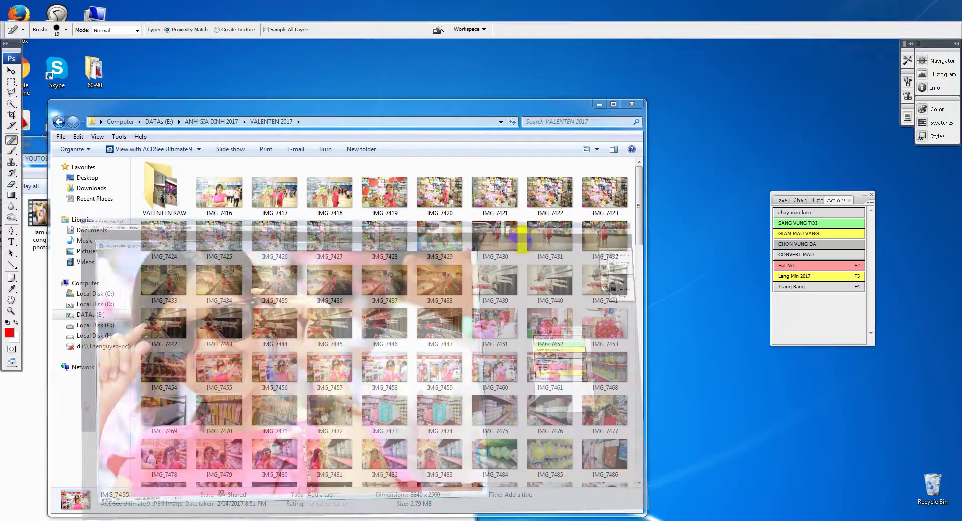
Step: Maximize the photo and spot-heal blemishes at the mouth, glasses, neck and forearm
click(653, 44)
click(370, 245)
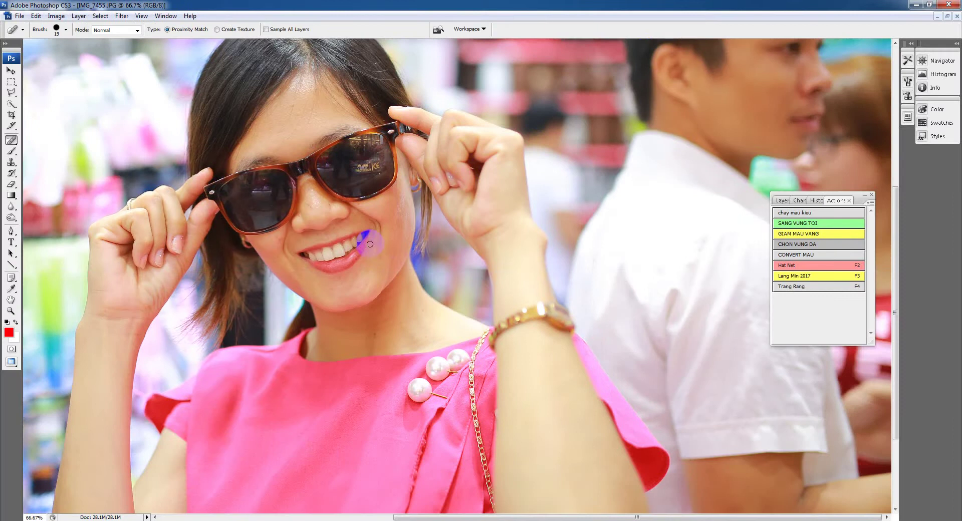
click(277, 208)
click(400, 284)
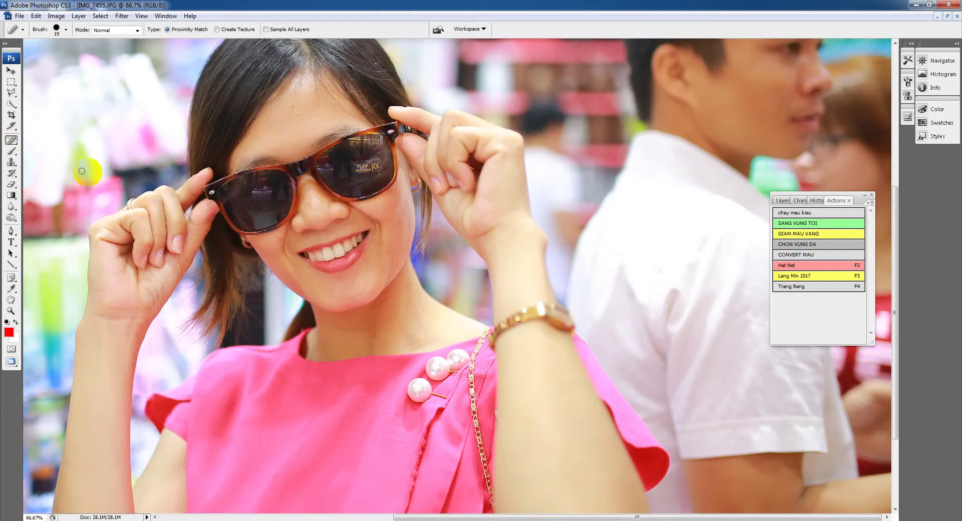
click(345, 315)
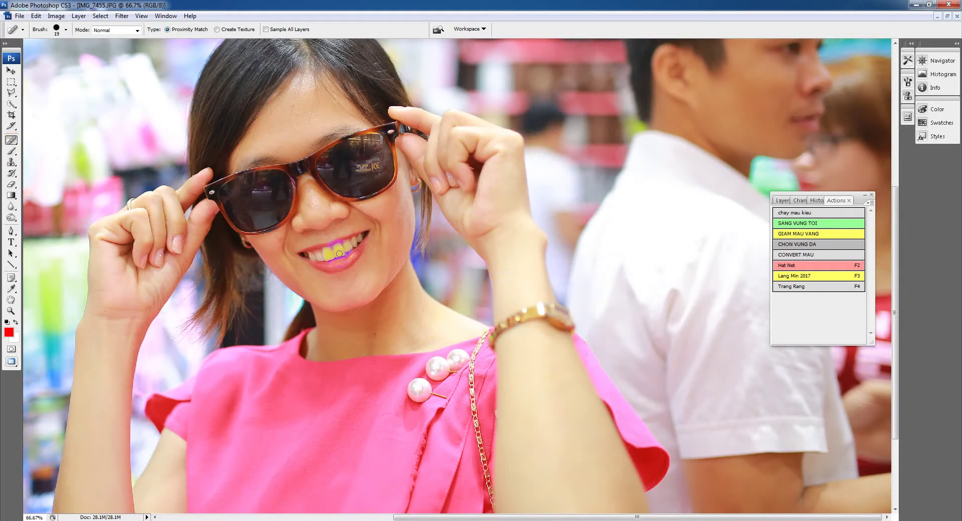
click(206, 192)
click(346, 195)
click(435, 285)
click(568, 353)
Step: Close the retouched photo without saving and quit Photoshop CS3
click(957, 16)
click(483, 200)
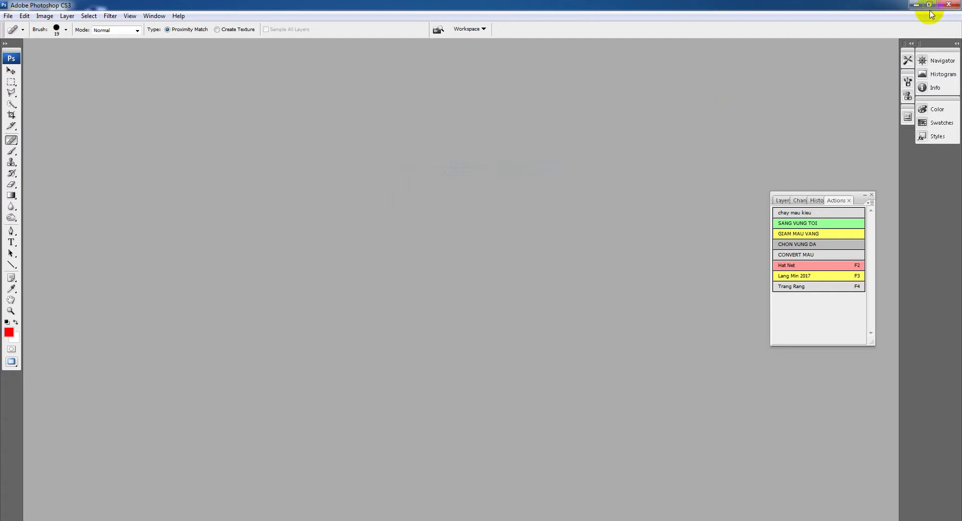
click(949, 4)
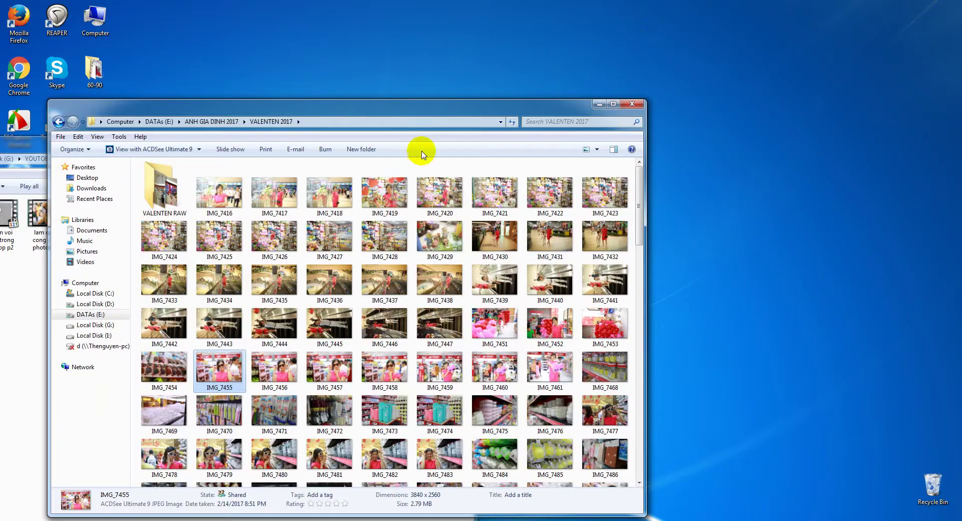
Step: Move the folder windows aside, launch Photoshop CC 2017, and bring VALENTEN 2017 forward
drag(352, 111, 463, 118)
drag(155, 144, 150, 215)
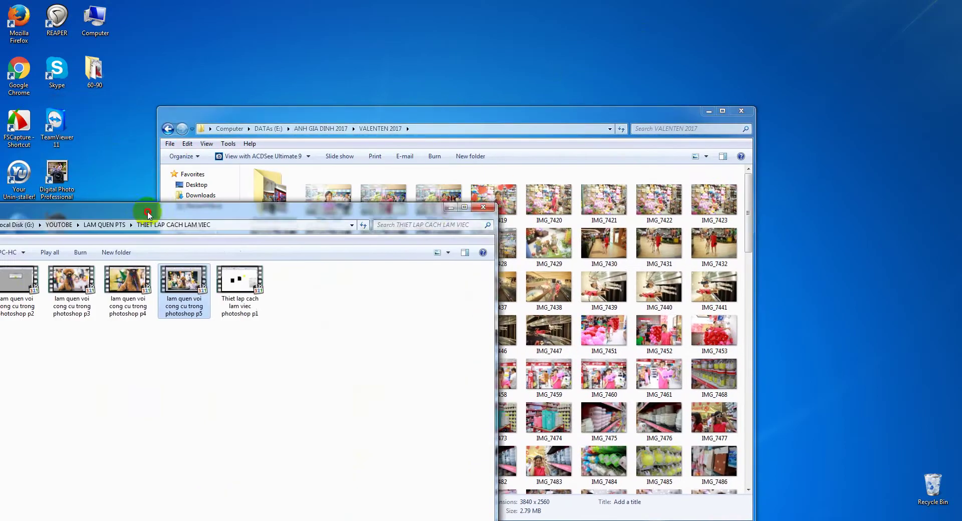
click(453, 211)
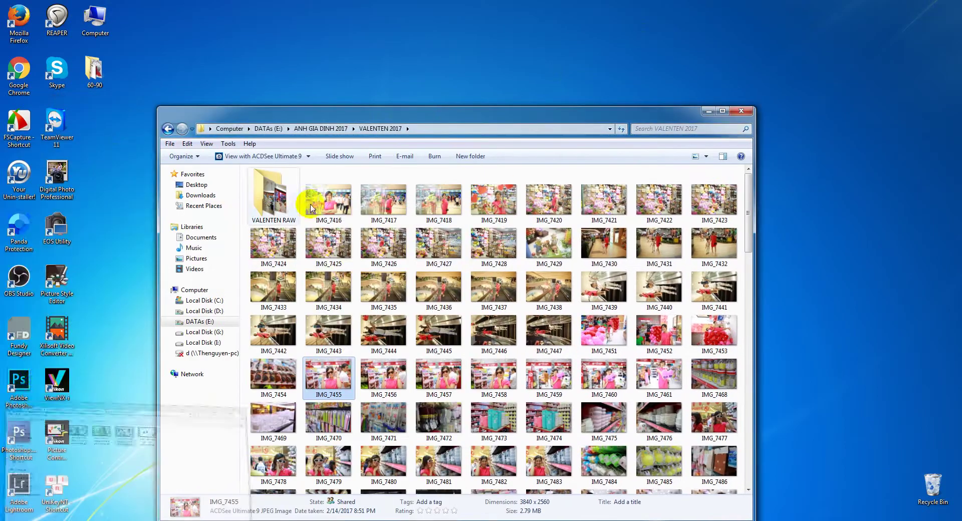
double_click(19, 386)
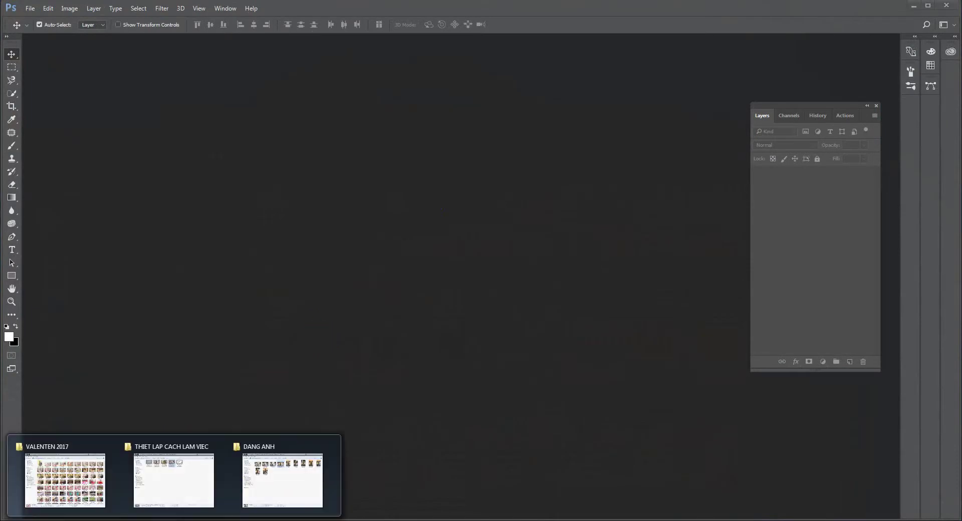
mouse_move(94, 450)
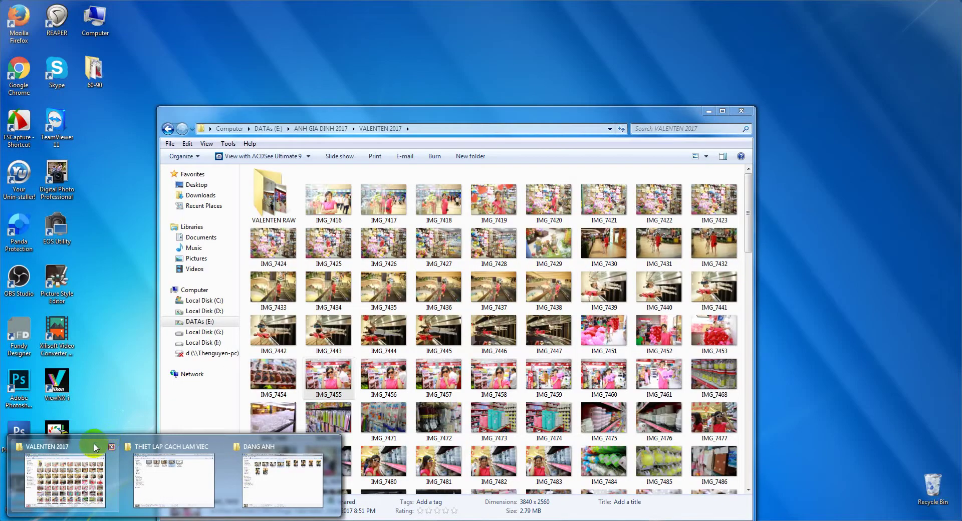
click(94, 443)
drag(532, 112, 326, 76)
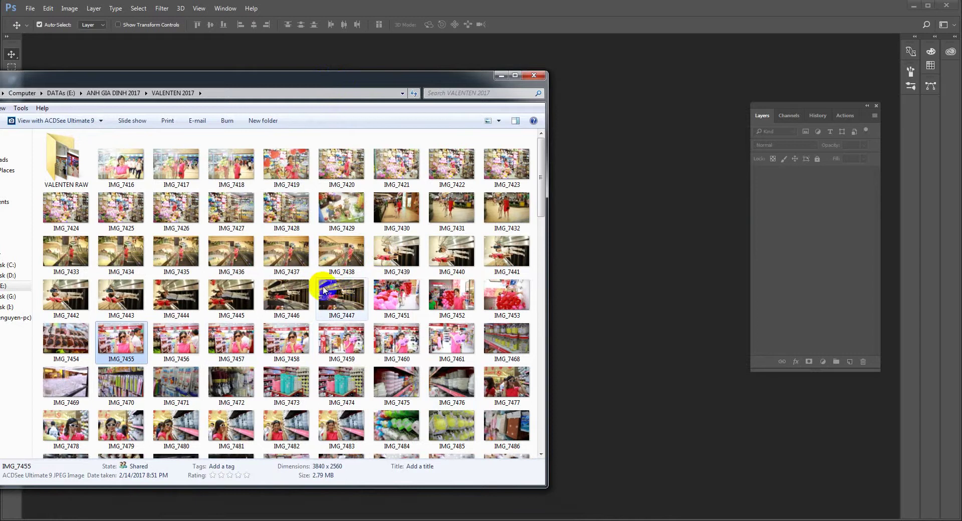
Step: Drag IMG_7455 into Photoshop CC and bring the portrait in front of the Explorer windows
mouse_move(126, 348)
mouse_down()
mouse_move(578, 363)
mouse_move(452, 274)
mouse_up()
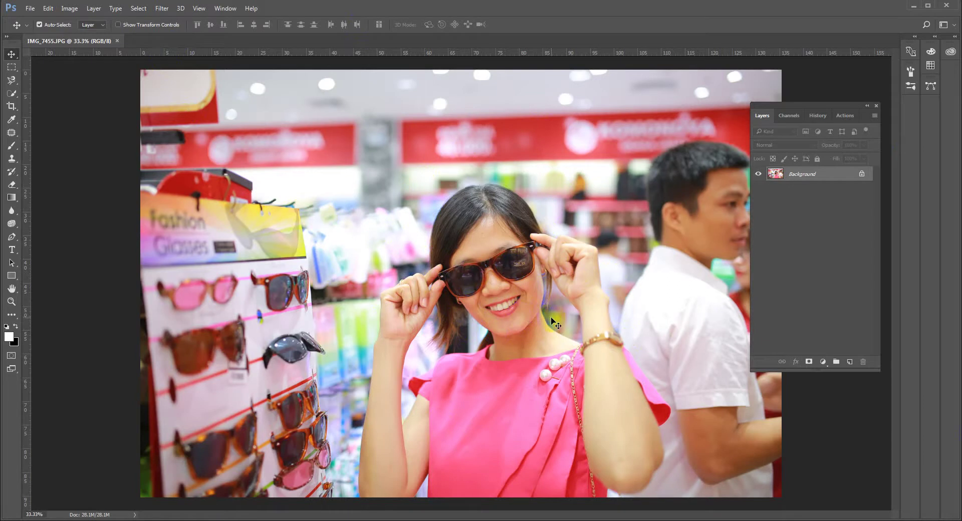
scroll(538, 296, up, 2)
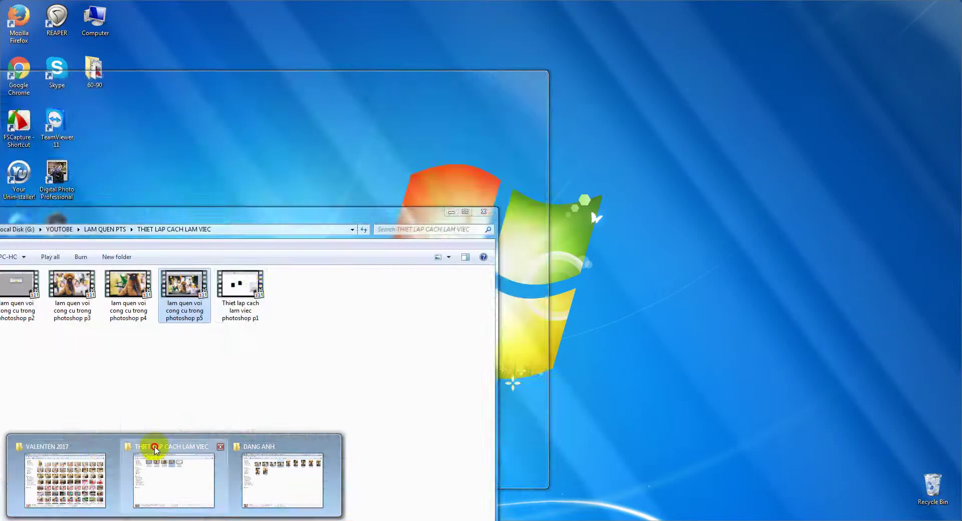
click(155, 448)
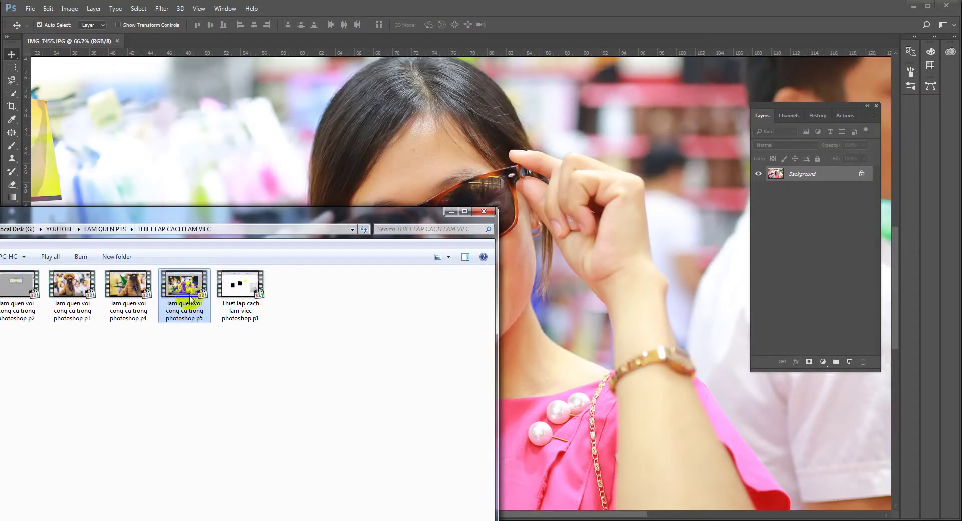
click(472, 136)
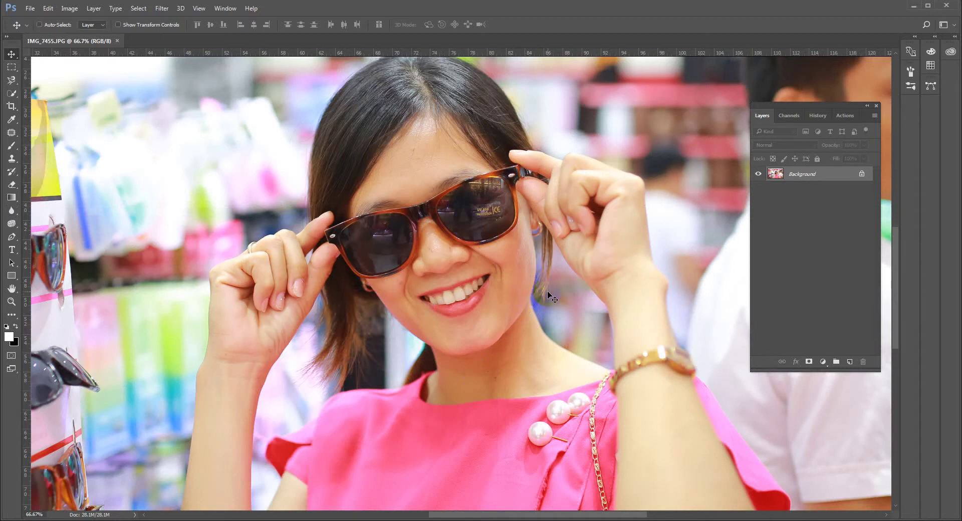
Step: View the portrait close on the mouth, fitted to screen, and at 50%
key(ctrl+plus)
key(ctrl+plus)
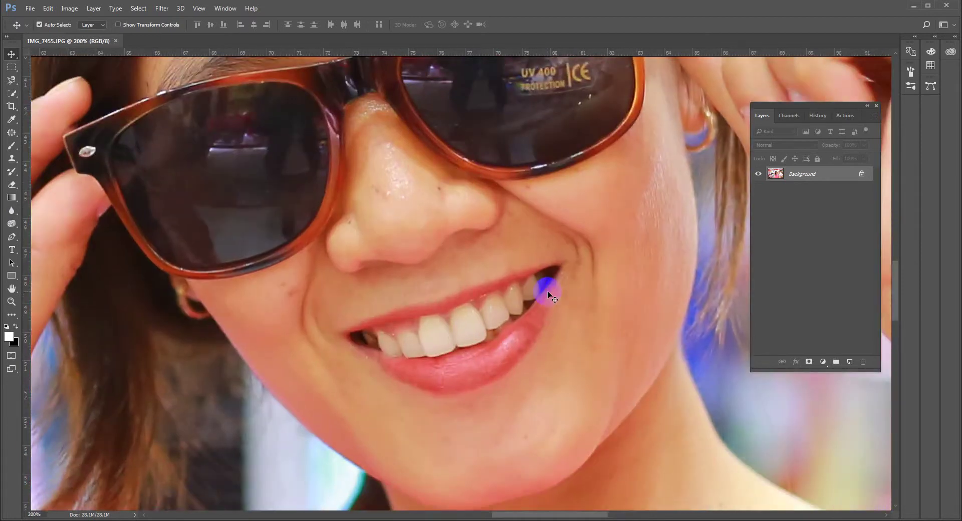
key(ctrl+0)
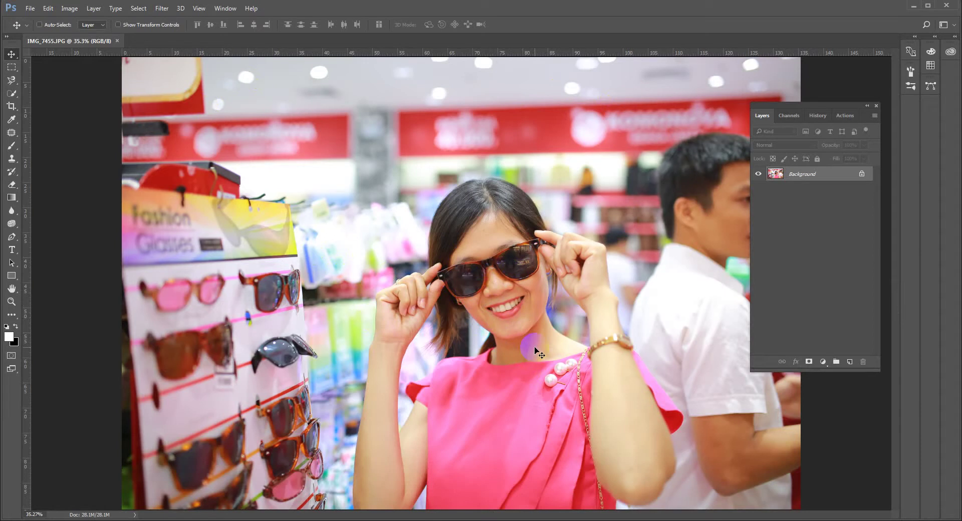
key(ctrl+minus)
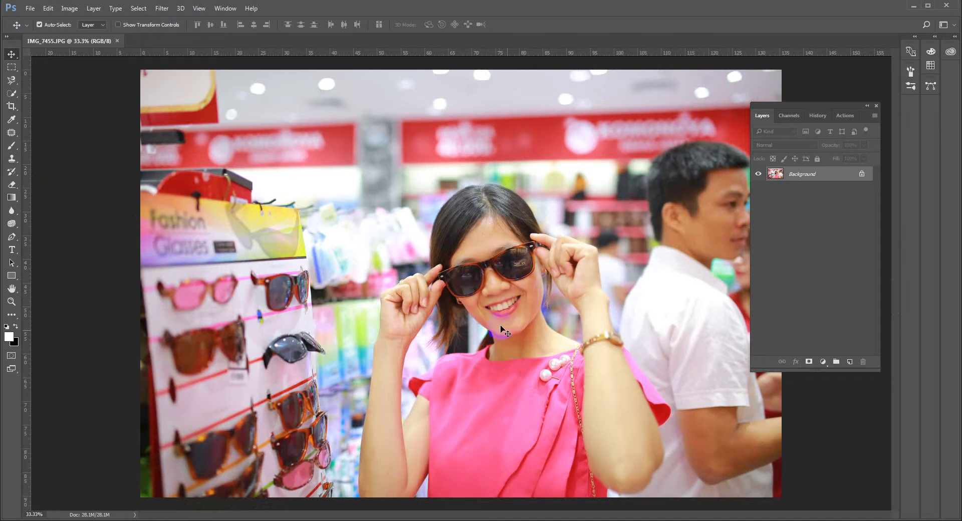
key(ctrl+plus)
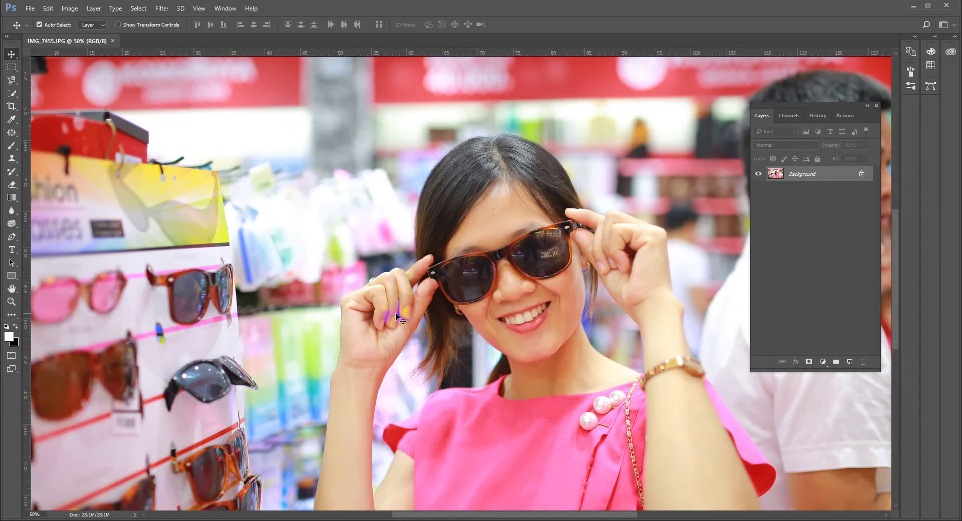
Step: Click across the portrait to examine different areas of the face and body
click(412, 321)
click(555, 250)
click(440, 269)
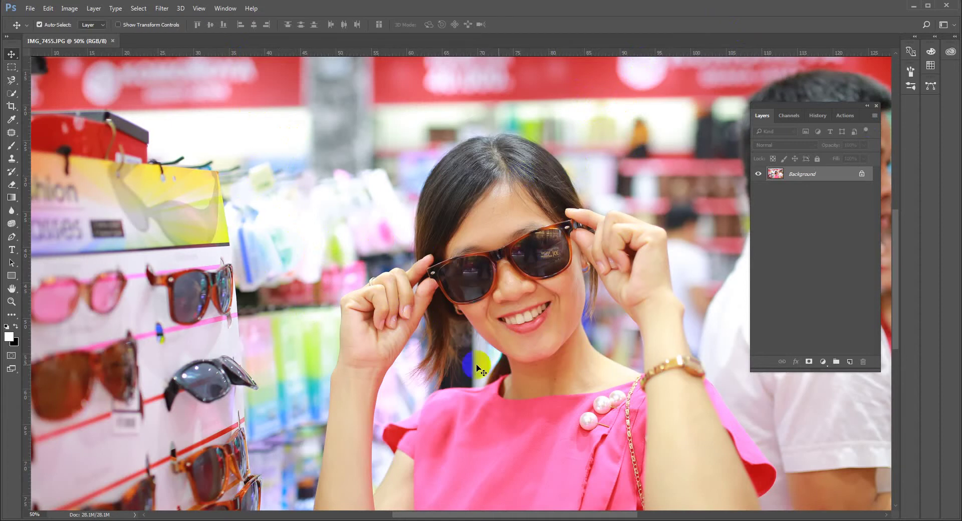
click(557, 354)
click(527, 273)
click(489, 245)
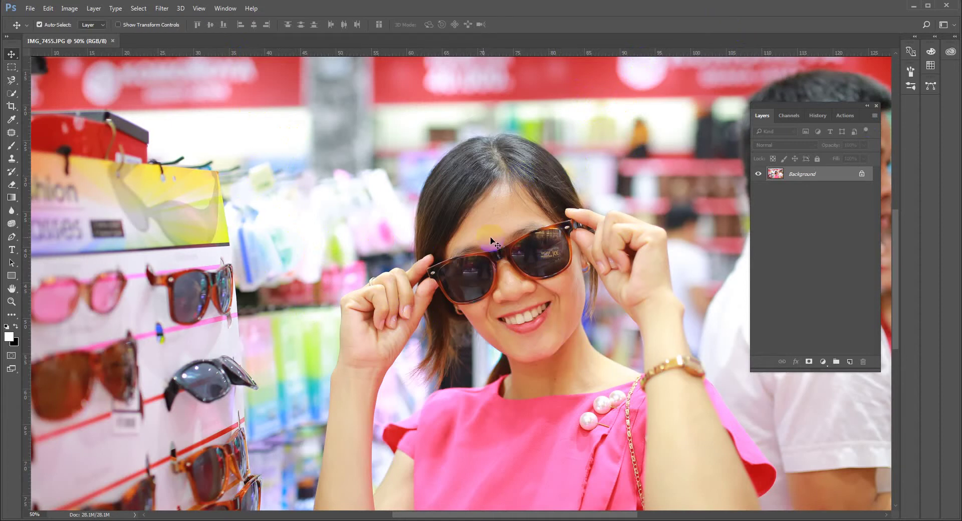
click(550, 281)
click(569, 357)
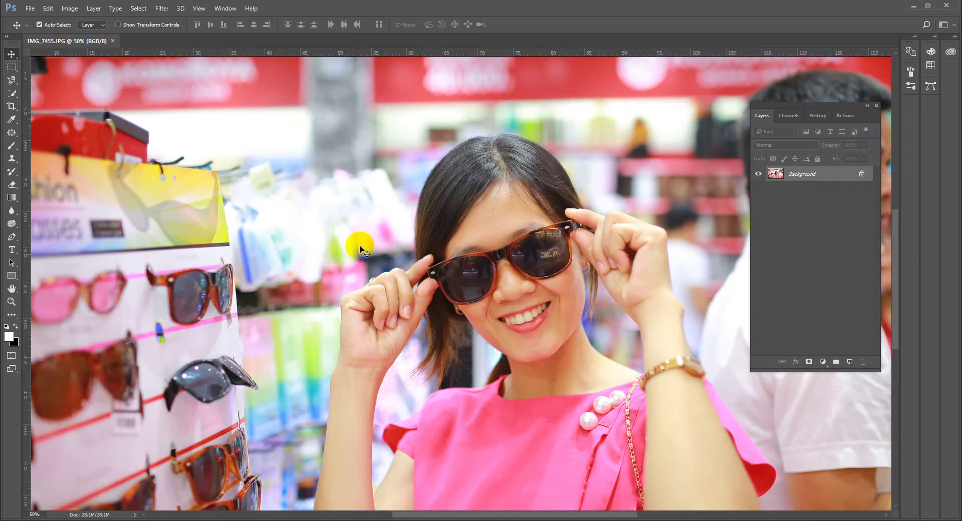
click(408, 350)
click(544, 323)
click(488, 257)
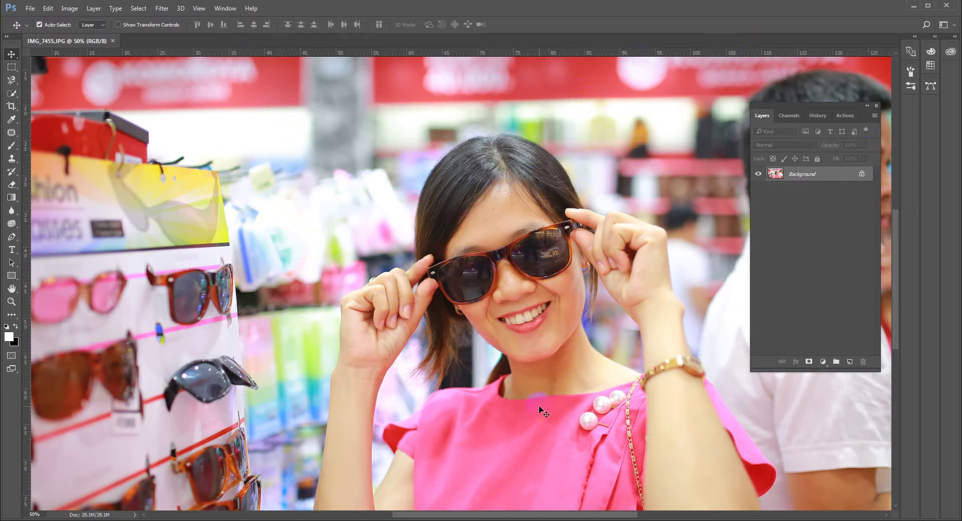
click(455, 323)
click(550, 317)
click(481, 308)
Step: Open the Layers panel's list of new fill and adjustment layer types
click(53, 95)
click(941, 388)
click(430, 254)
click(783, 285)
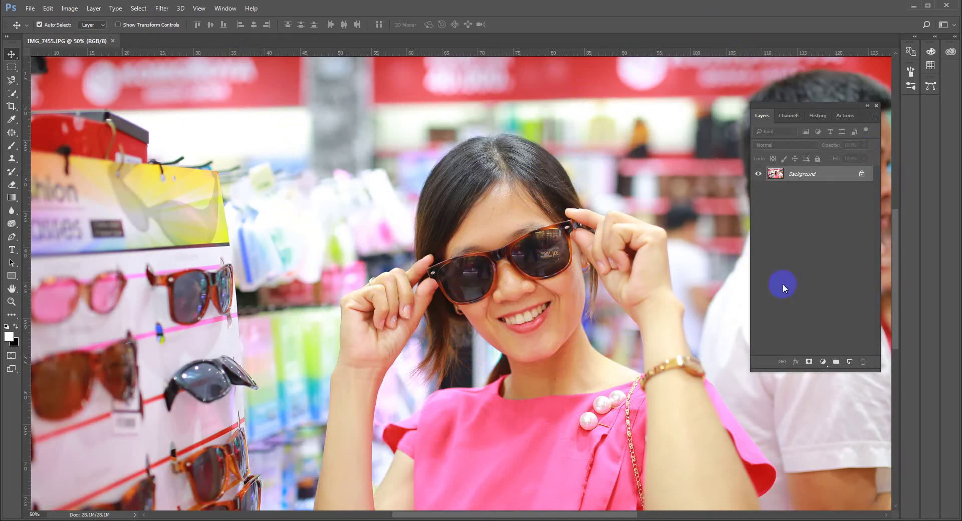
click(826, 366)
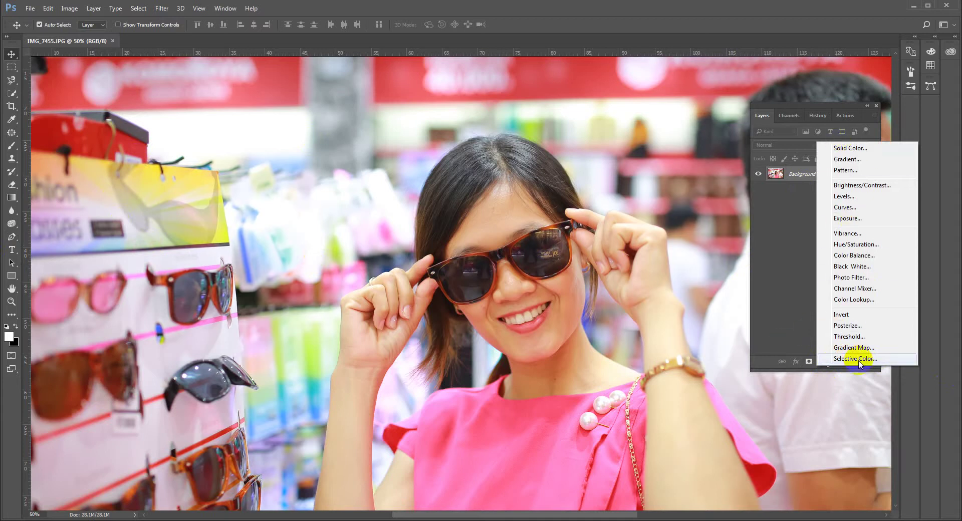
Step: Add a Selective Color adjustment layer with its Colors range set to Yellows
click(858, 359)
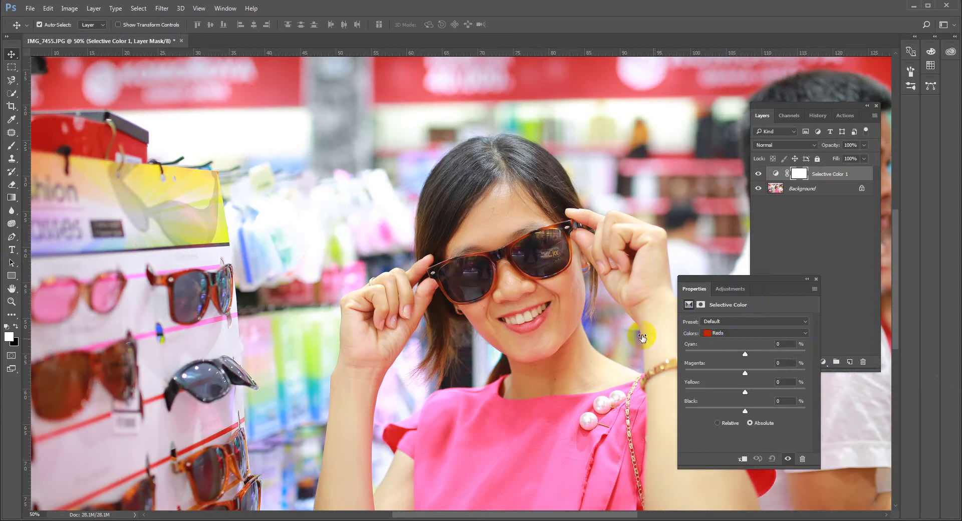
click(730, 333)
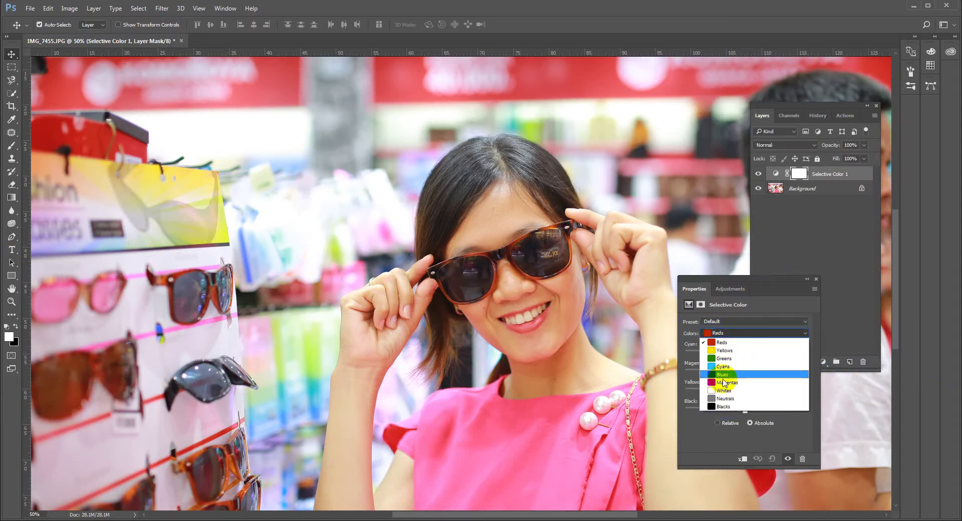
click(738, 350)
click(733, 333)
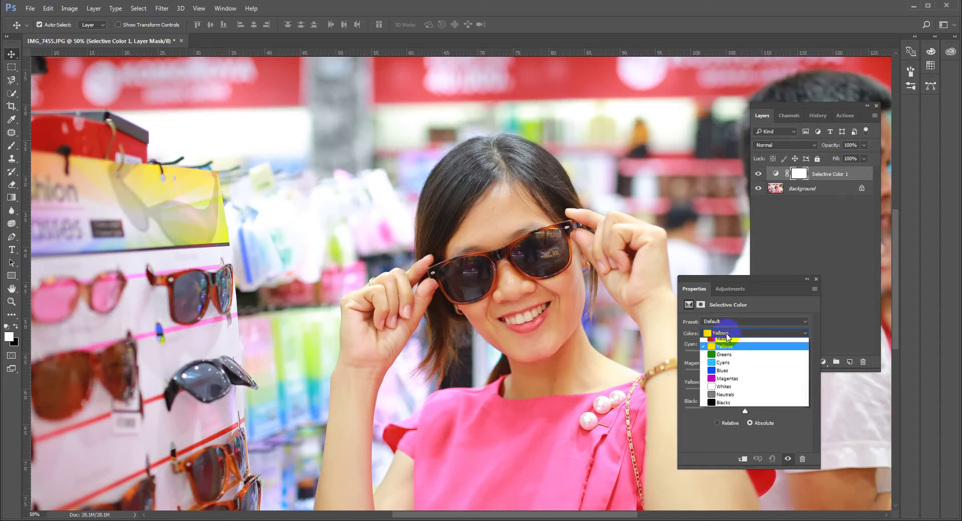
click(719, 359)
click(726, 332)
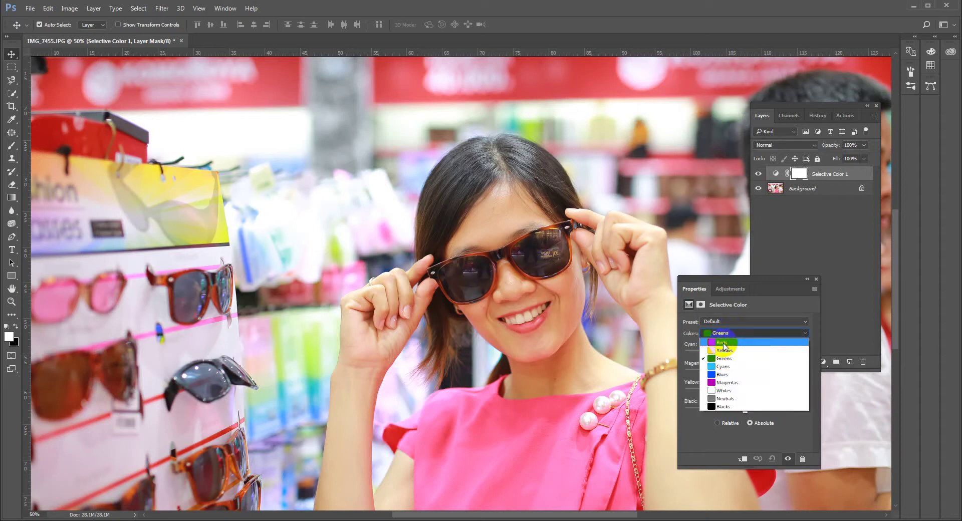
click(720, 348)
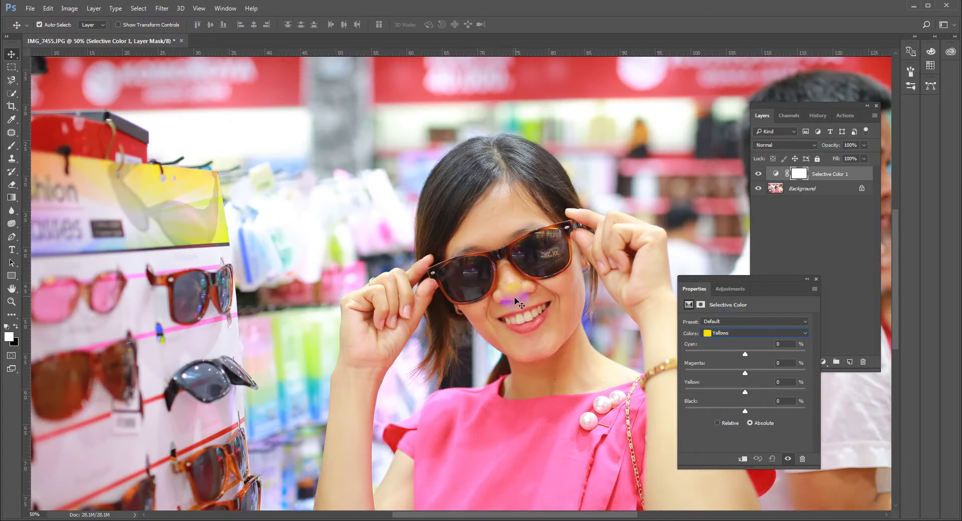
Step: Set the Yellows sliders to Magenta +4, Yellow −6 and Black −7
mouse_move(745, 373)
mouse_down()
mouse_move(692, 374)
mouse_move(790, 370)
mouse_move(647, 370)
mouse_move(799, 369)
mouse_move(652, 370)
mouse_move(745, 370)
mouse_up()
click(744, 370)
click(743, 392)
mouse_move(746, 391)
mouse_down()
mouse_move(658, 396)
mouse_move(755, 393)
mouse_move(612, 394)
mouse_move(742, 399)
mouse_up()
click(745, 373)
mouse_move(747, 353)
mouse_down()
mouse_move(769, 353)
mouse_move(730, 352)
mouse_up()
click(784, 343)
drag(745, 373, 747, 374)
Step: Toggle the Selective Color layer's visibility to compare, then close its properties
click(788, 460)
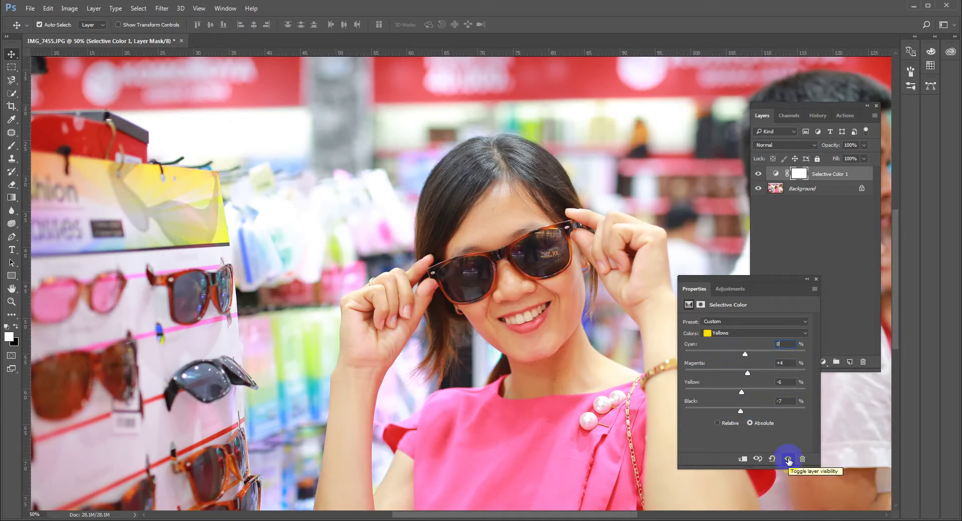
click(788, 460)
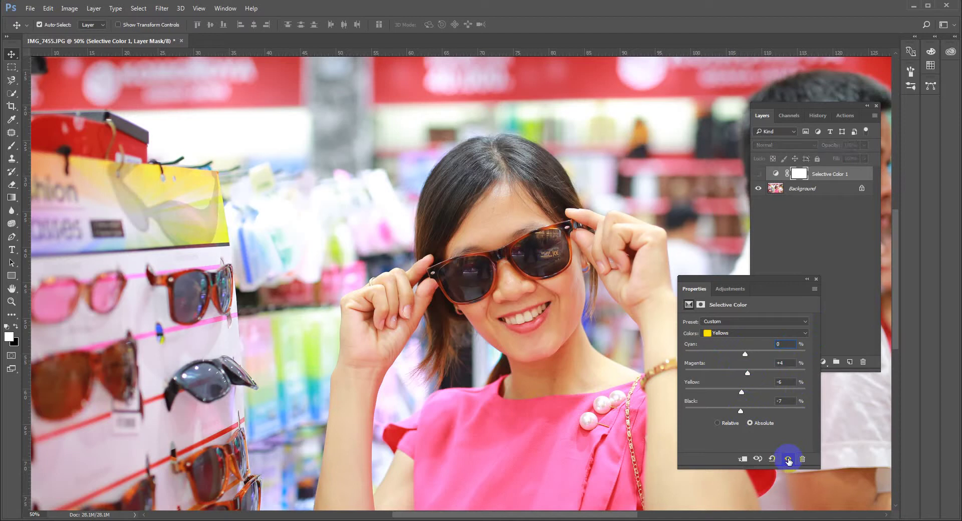
click(788, 461)
click(816, 280)
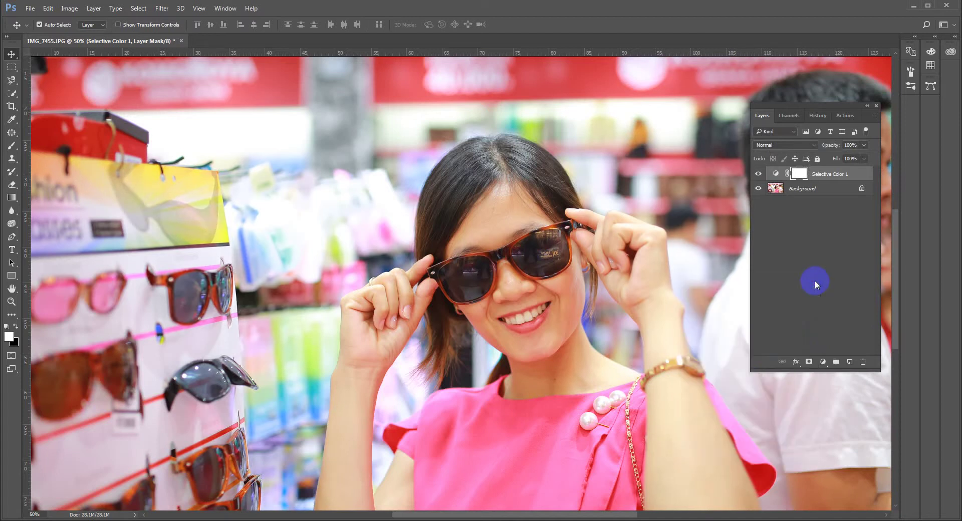
Step: Toggle the colour correction on and off repeatedly to compare before and after
click(758, 174)
click(758, 174)
click(758, 175)
click(758, 175)
key(ctrl+minus)
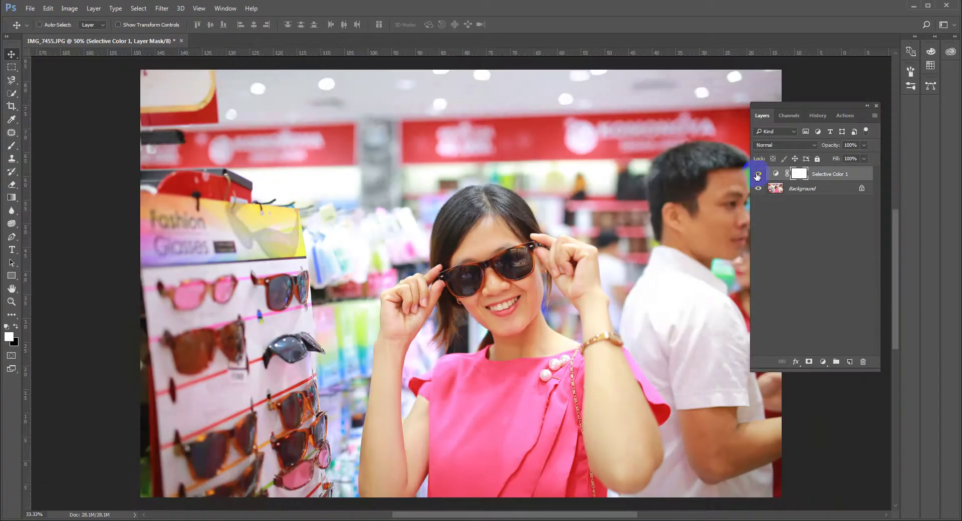
click(758, 175)
click(757, 174)
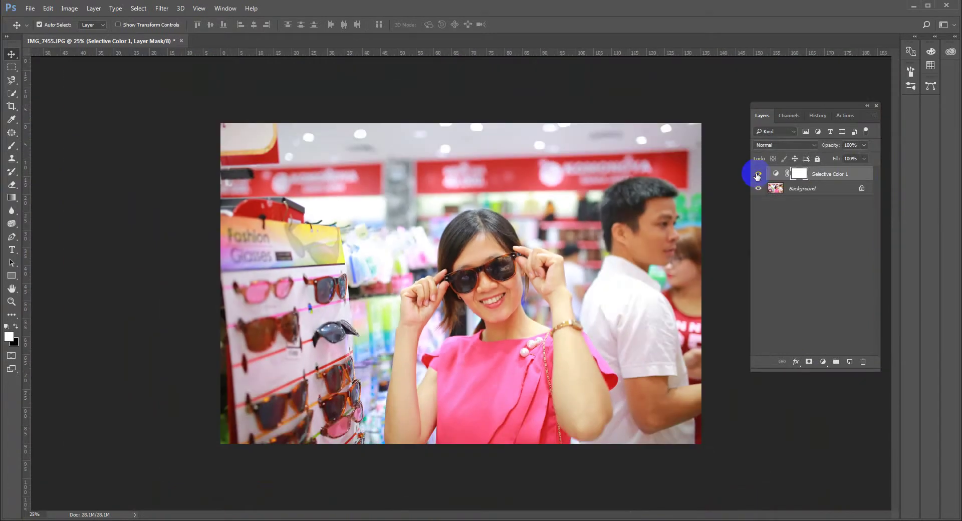
click(758, 174)
click(758, 174)
click(758, 175)
click(758, 174)
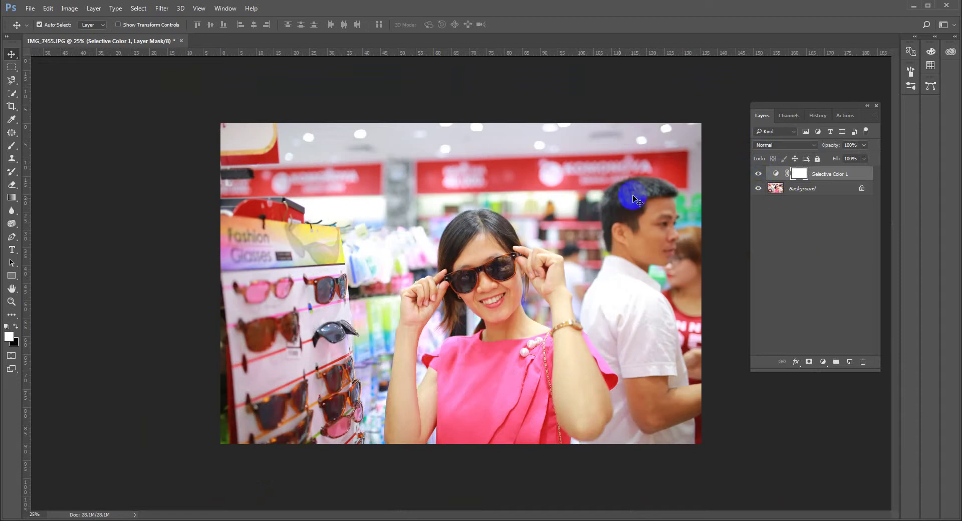
Step: Zoom to 100% and patch blemishes beside the nose and on the chin
ctrl+click(533, 300)
ctrl+click(533, 299)
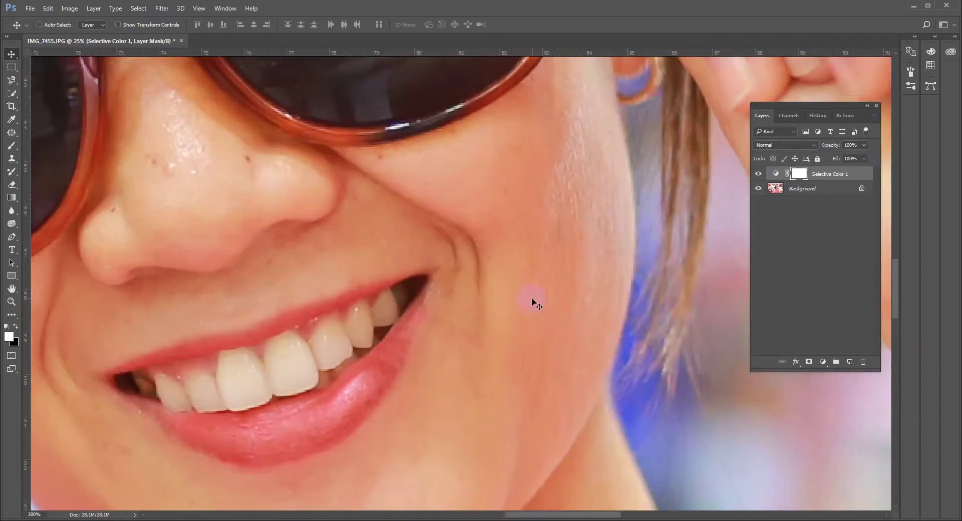
ctrl+alt+click(351, 254)
key(j)
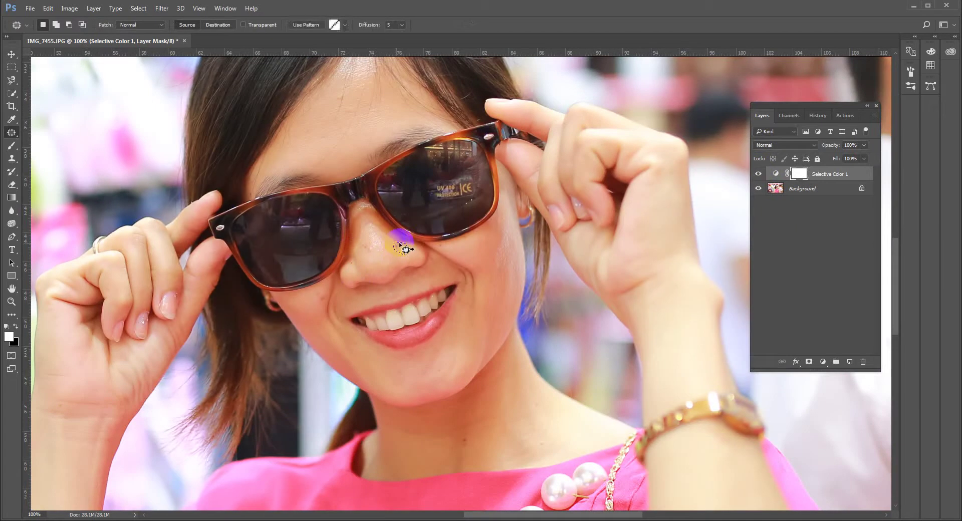
drag(392, 240, 405, 256)
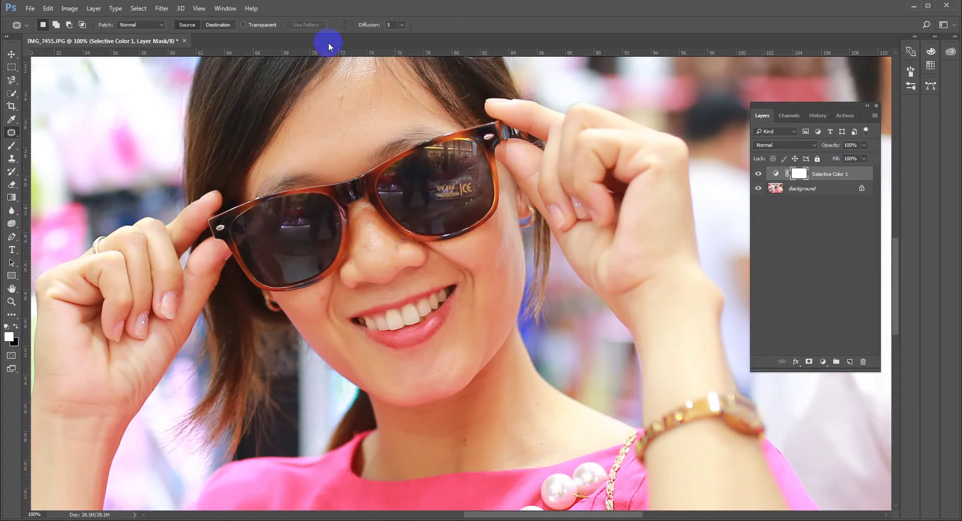
click(804, 190)
drag(454, 417, 492, 419)
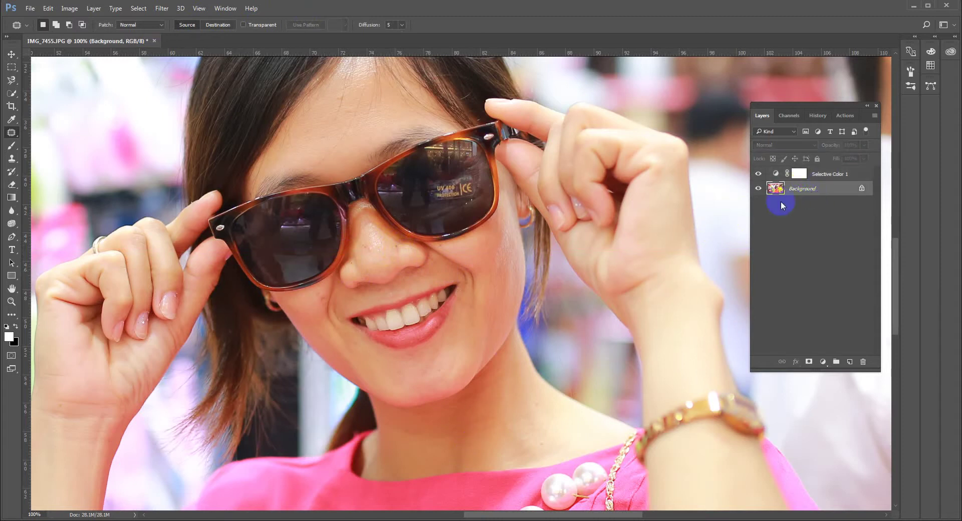
click(832, 174)
Step: Merge the Selective Color layer into the photo with Ctrl+E and open the adjustment layer list
key(ctrl+minus)
key(ctrl+minus)
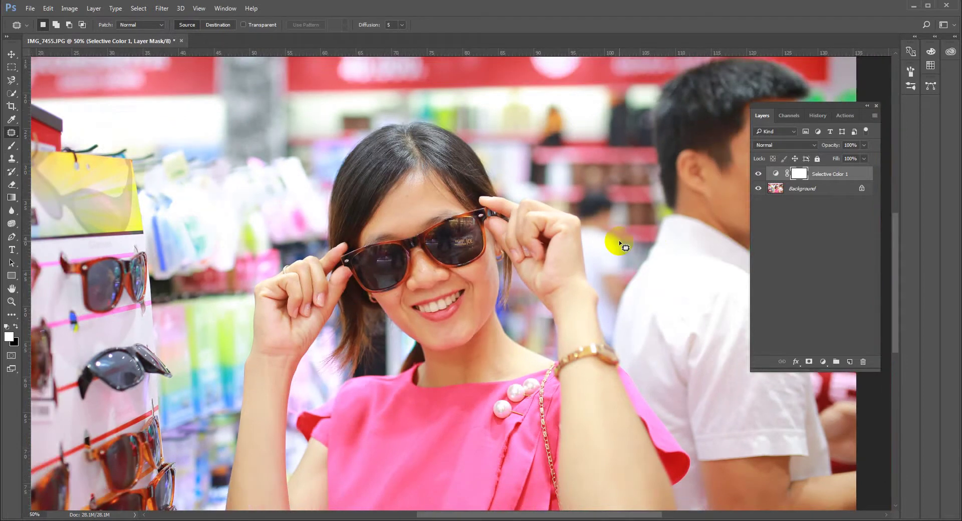
key(ctrl+minus)
key(ctrl+minus)
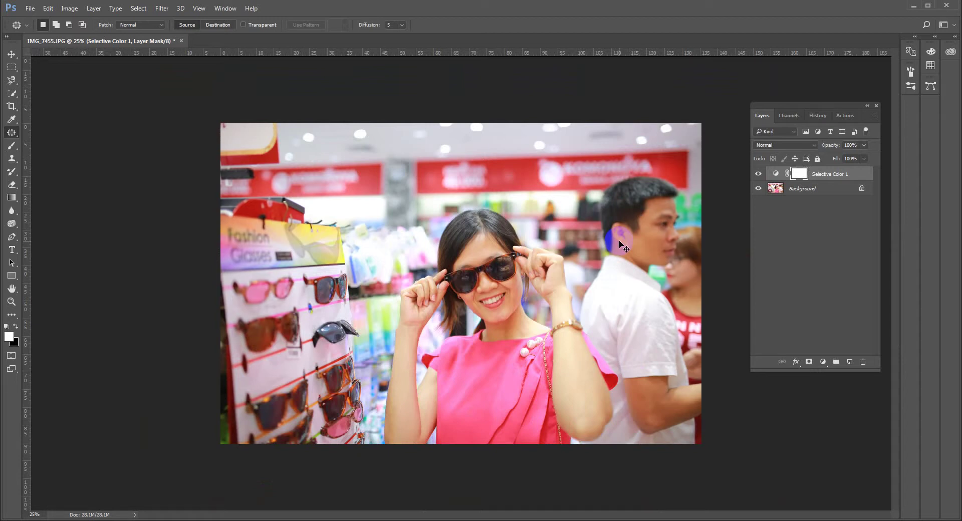
key(ctrl+e)
ctrl+click(536, 315)
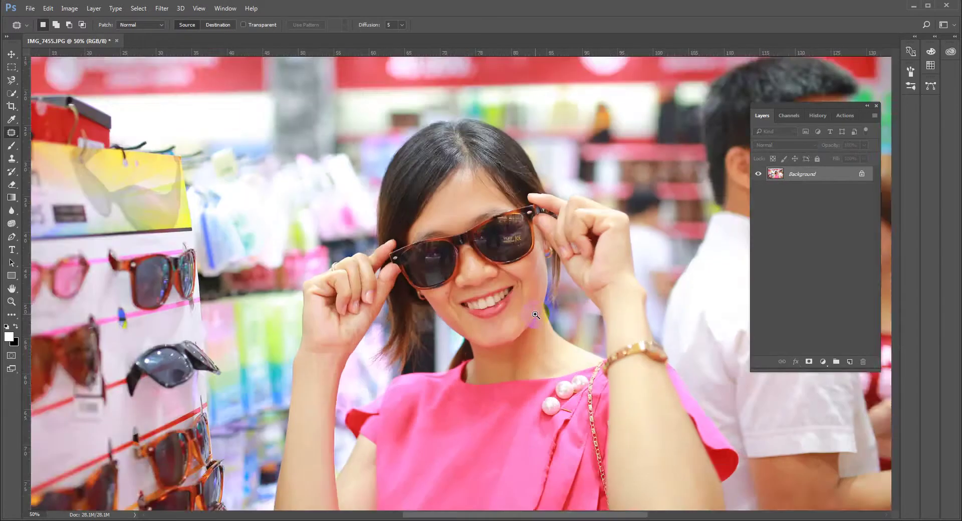
ctrl+click(536, 315)
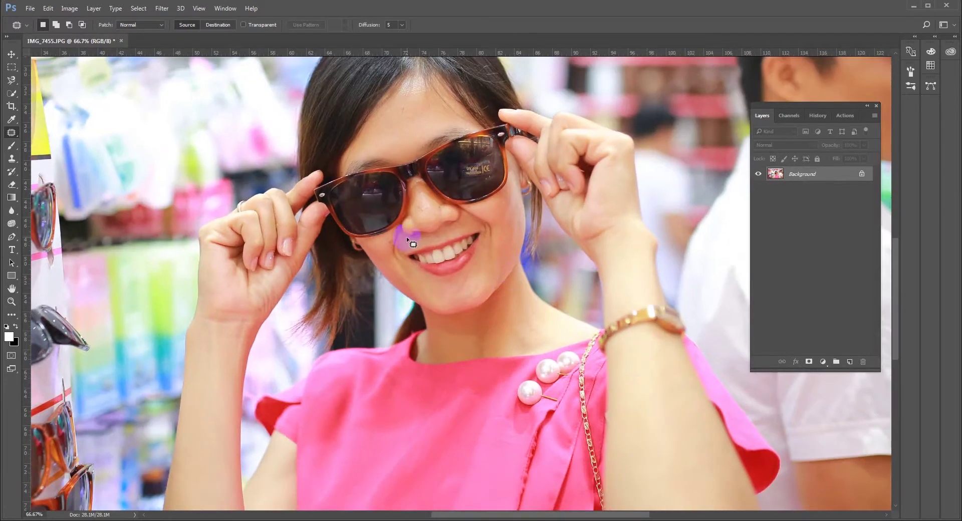
click(824, 363)
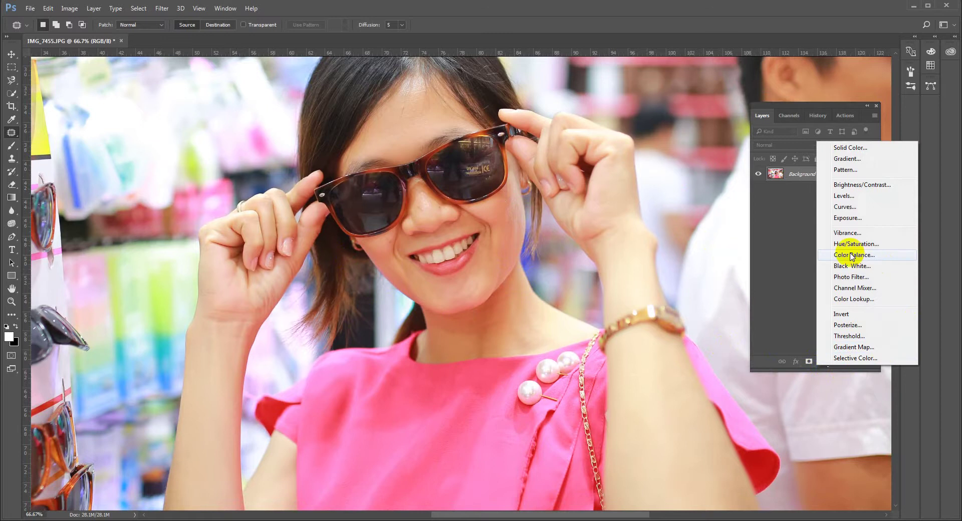
Step: Add a Color Balance layer with Midtones Cyan/Red −9 and Yellow/Blue +15, then close Properties
click(853, 256)
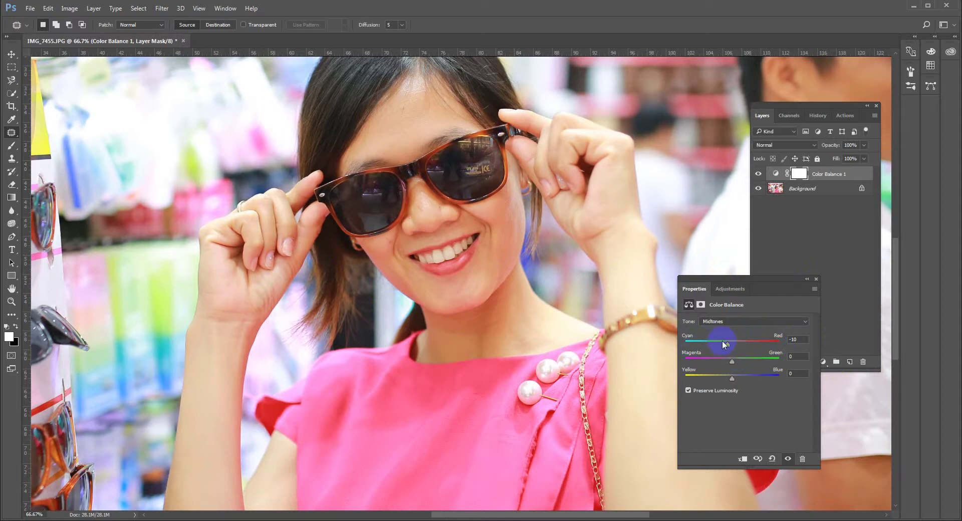
mouse_move(722, 343)
mouse_down()
mouse_move(774, 341)
mouse_move(726, 342)
mouse_up()
drag(728, 347, 748, 348)
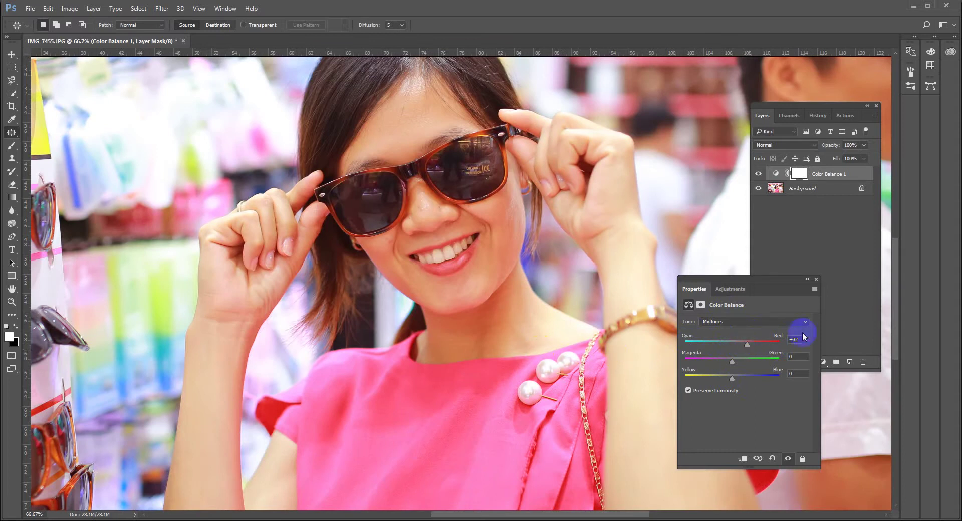
drag(747, 345, 733, 351)
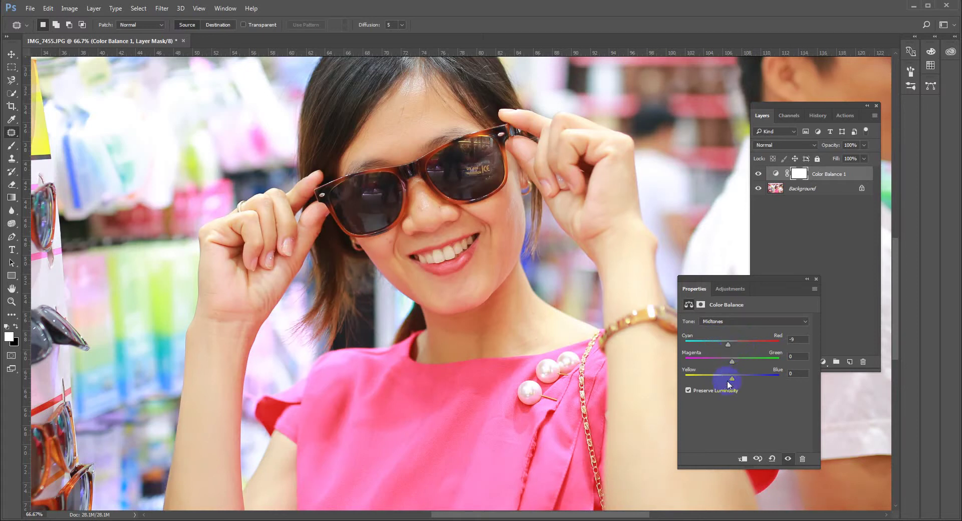
mouse_move(736, 382)
mouse_down()
mouse_move(713, 381)
mouse_move(747, 382)
mouse_up()
key(ctrl+minus)
key(ctrl+minus)
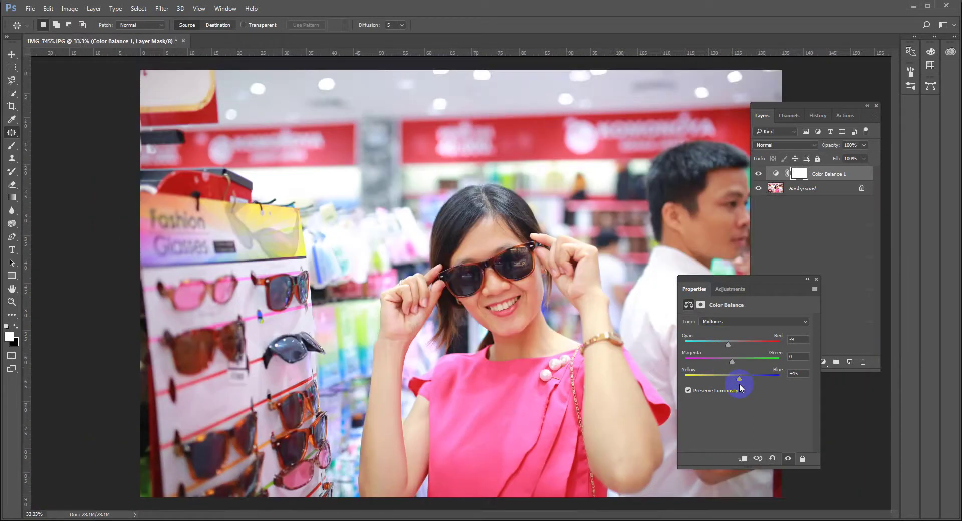
click(816, 279)
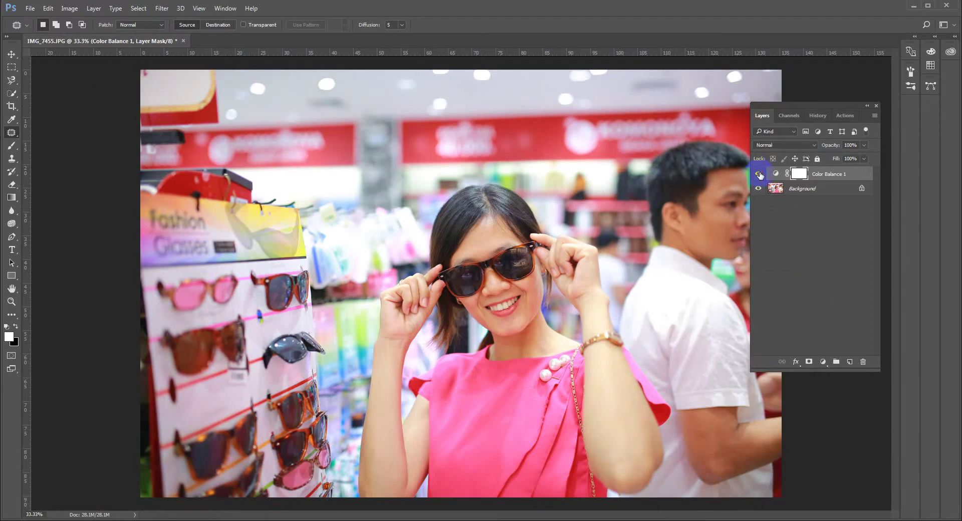
Step: Toggle Color Balance 1 on and off to compare the portrait with and without it
click(759, 174)
click(759, 174)
click(759, 174)
click(759, 174)
click(758, 174)
click(758, 174)
click(758, 174)
click(759, 174)
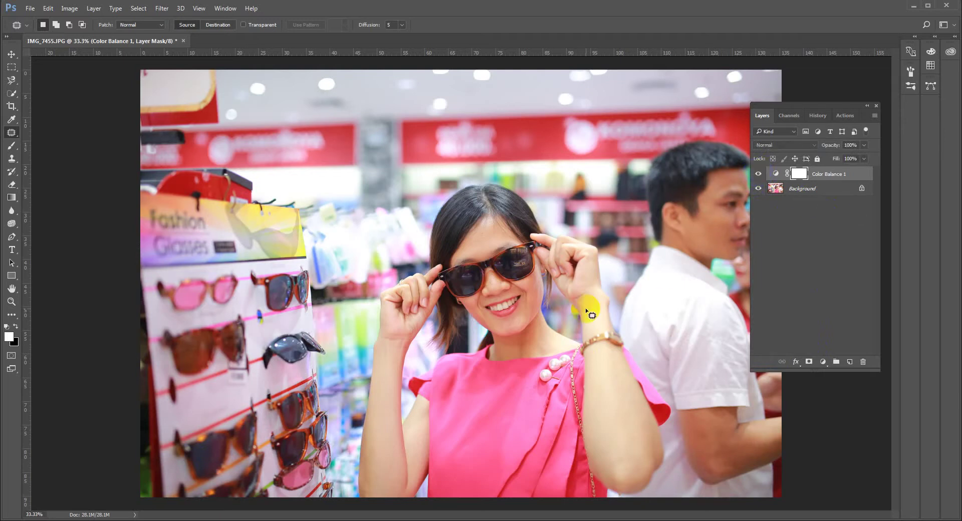
scroll(591, 315, up, 2)
click(758, 174)
click(759, 174)
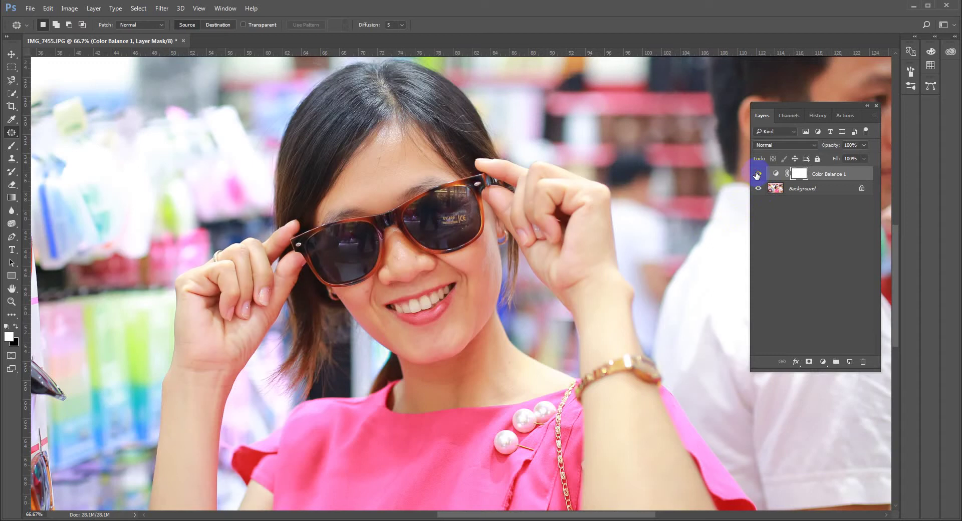
click(757, 174)
click(757, 174)
key(ctrl+minus)
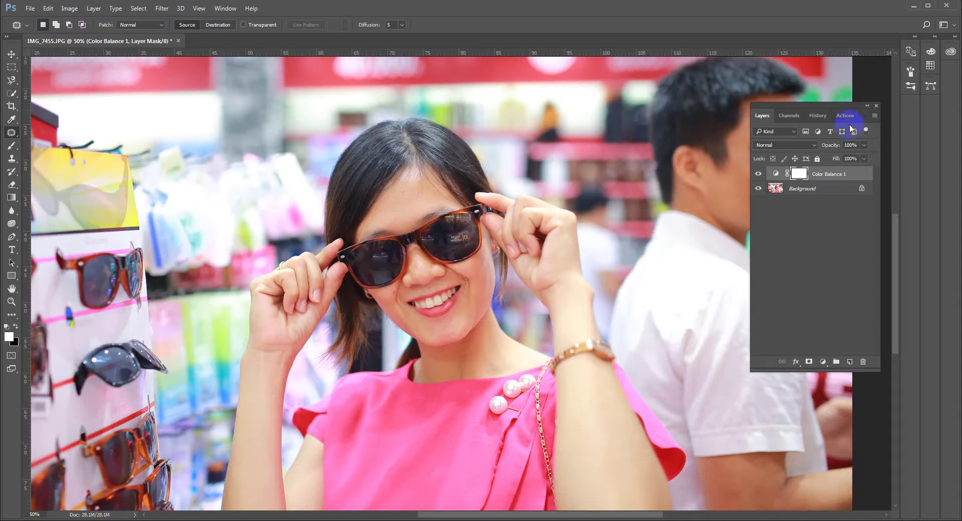
Step: Merge Visible from the Layers panel menu, baking Color Balance 1 into Background
click(876, 119)
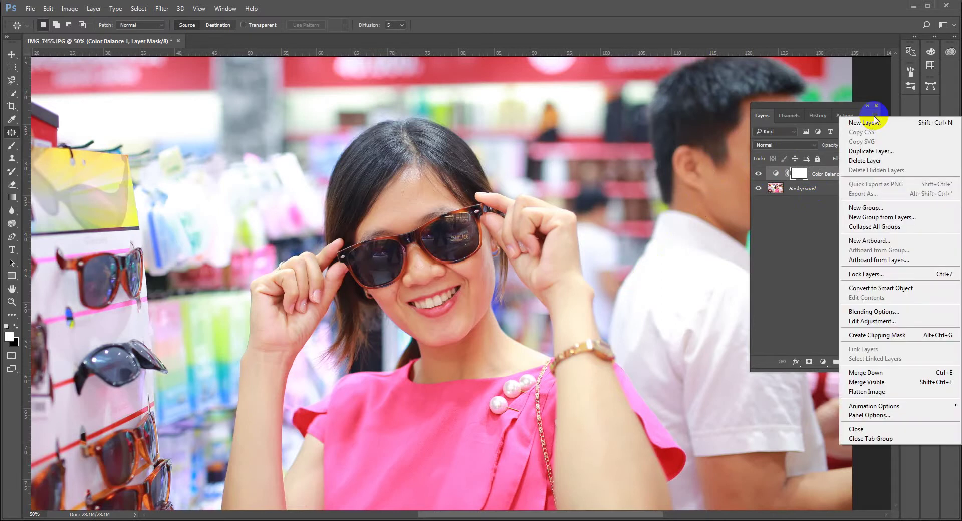
click(866, 383)
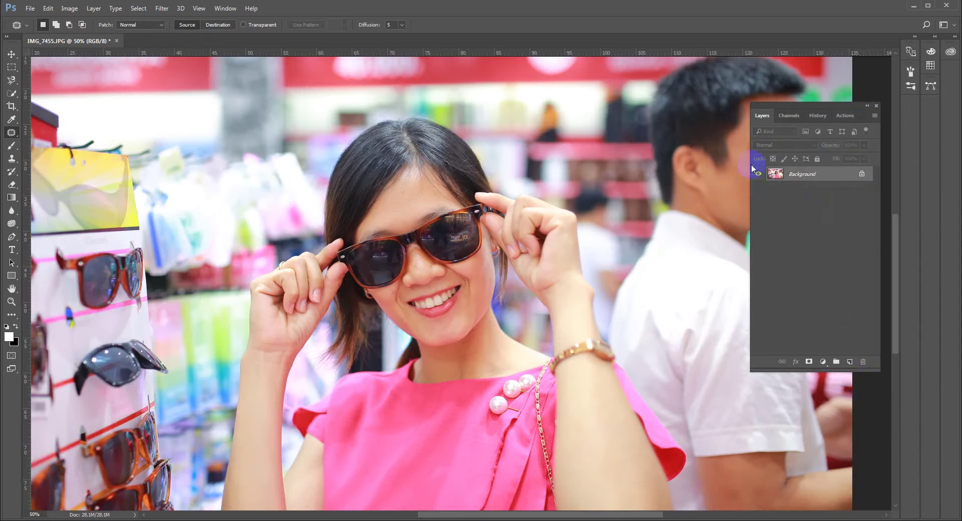
drag(458, 286, 468, 291)
scroll(468, 290, up, 4)
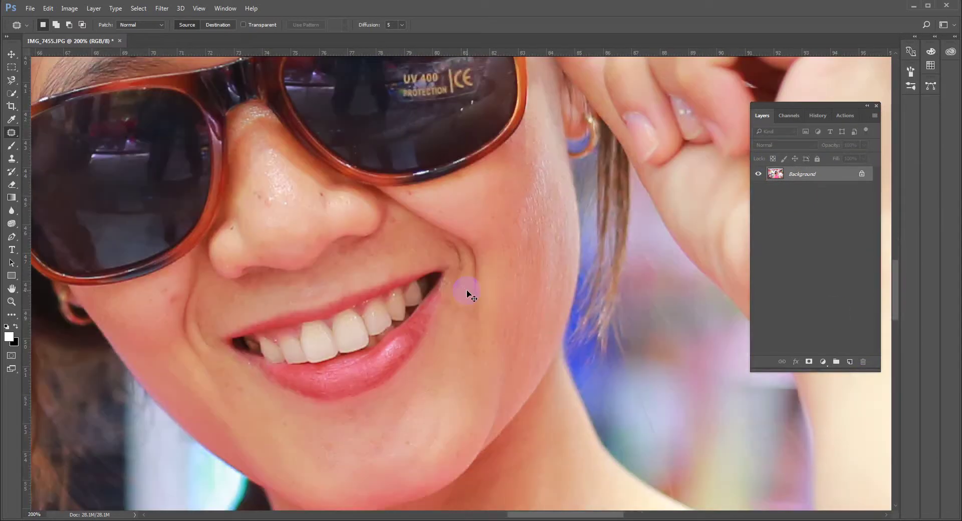
Step: Zoom in on the nose and select the Spot Healing Brush Tool
scroll(468, 295, down, 4)
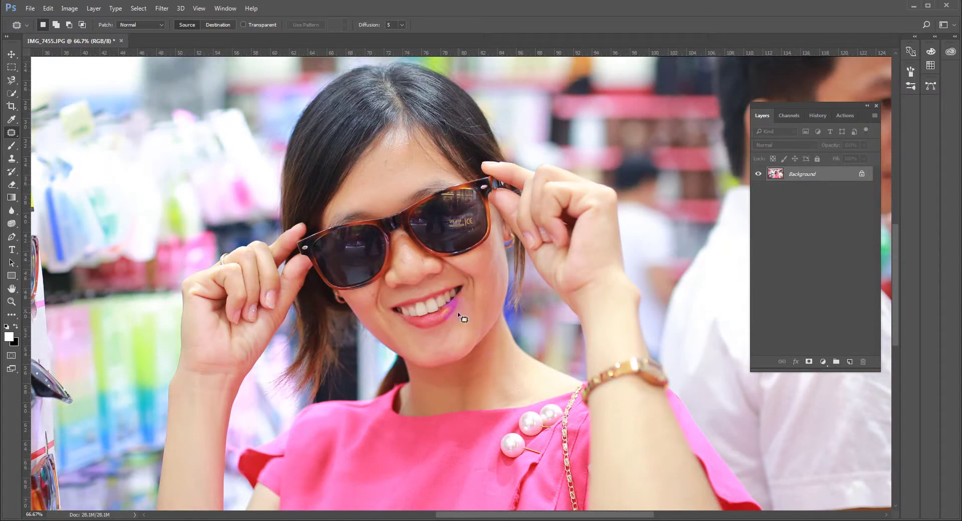
scroll(458, 312, up, 1)
scroll(444, 280, up, 2)
drag(444, 291, 450, 301)
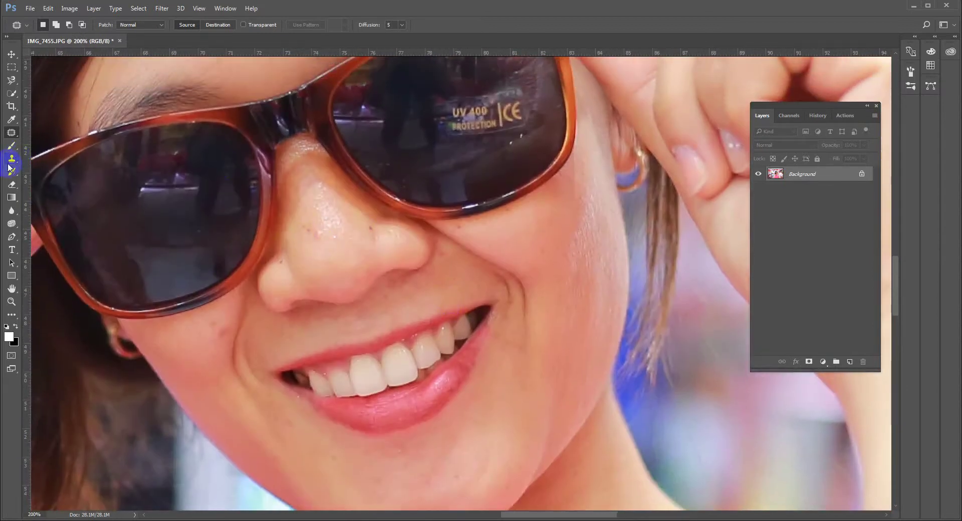
right_click(14, 133)
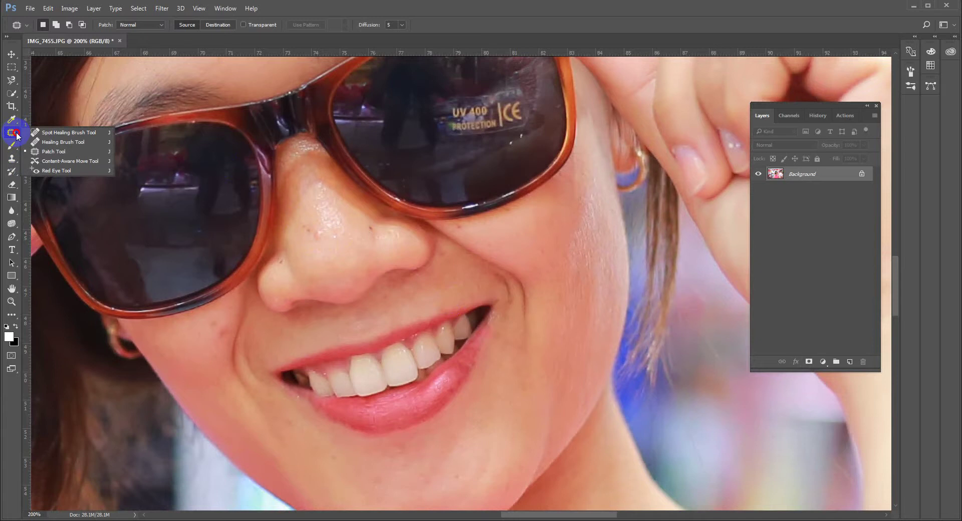
drag(17, 135, 78, 145)
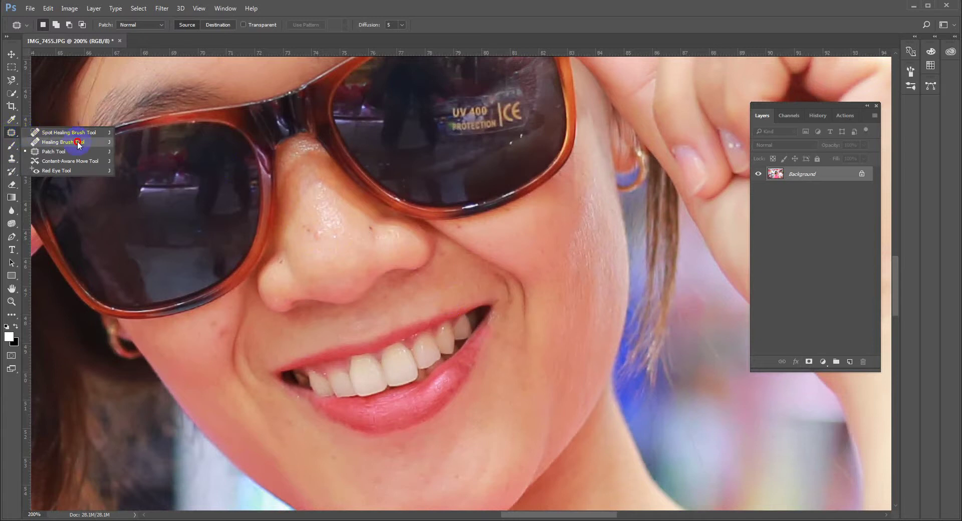
drag(78, 144, 79, 136)
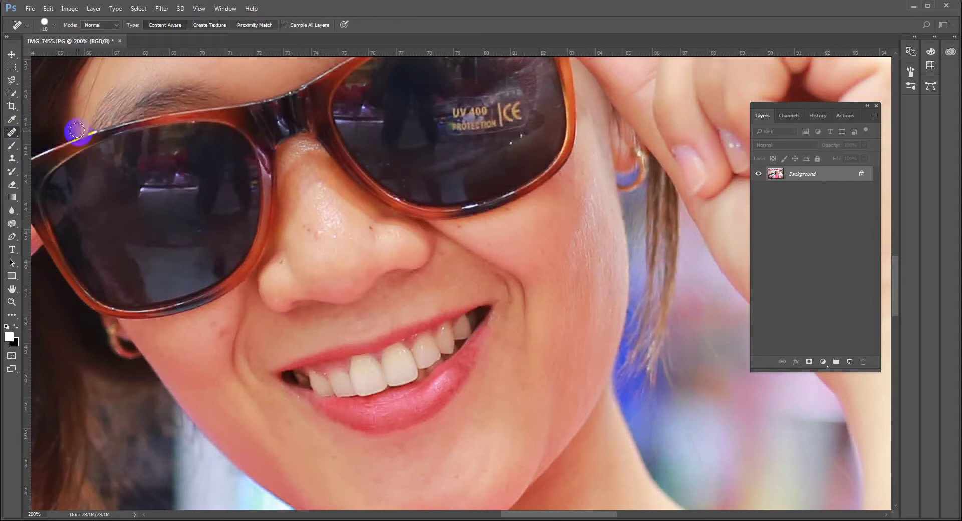
drag(303, 236, 317, 235)
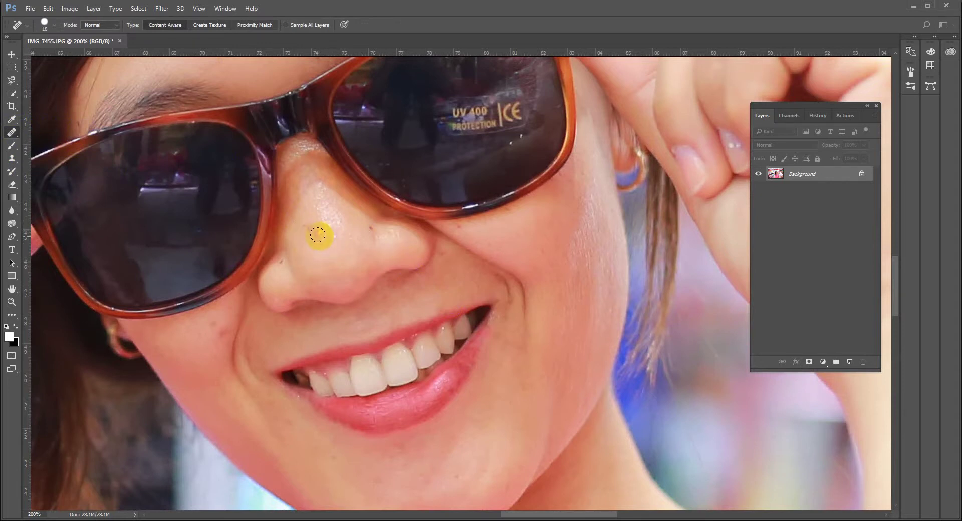
Step: Heal the dark spots across the nose, tip and beside the nostril
click(366, 229)
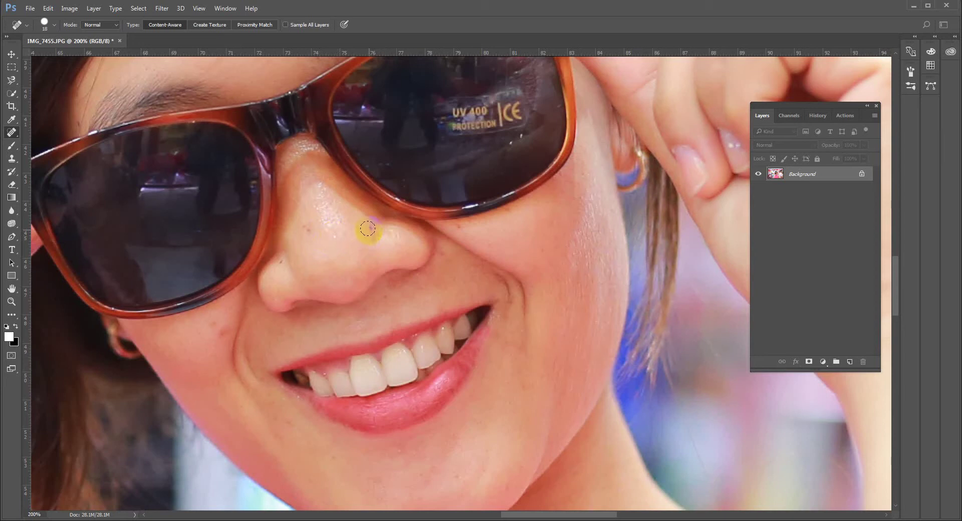
click(365, 235)
click(371, 221)
click(403, 277)
click(383, 237)
scroll(386, 238, up, 1)
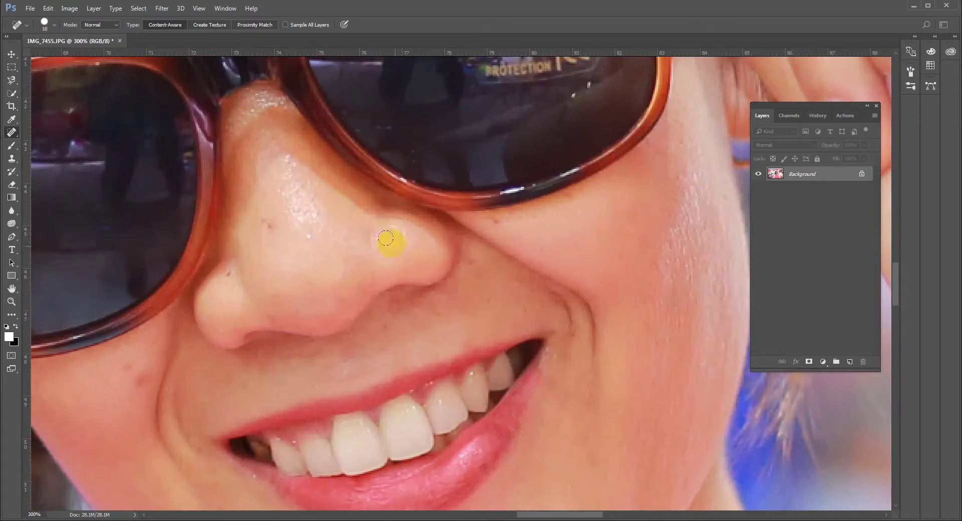
click(376, 230)
click(369, 204)
click(415, 241)
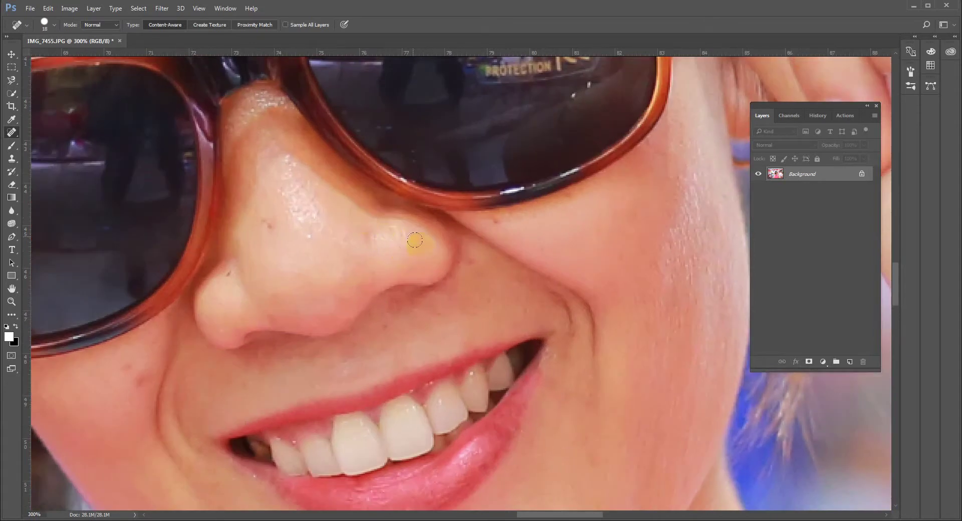
click(372, 204)
Step: Briefly switch to the Move tool, then return to Spot Healing and heal the upper nose
key(v)
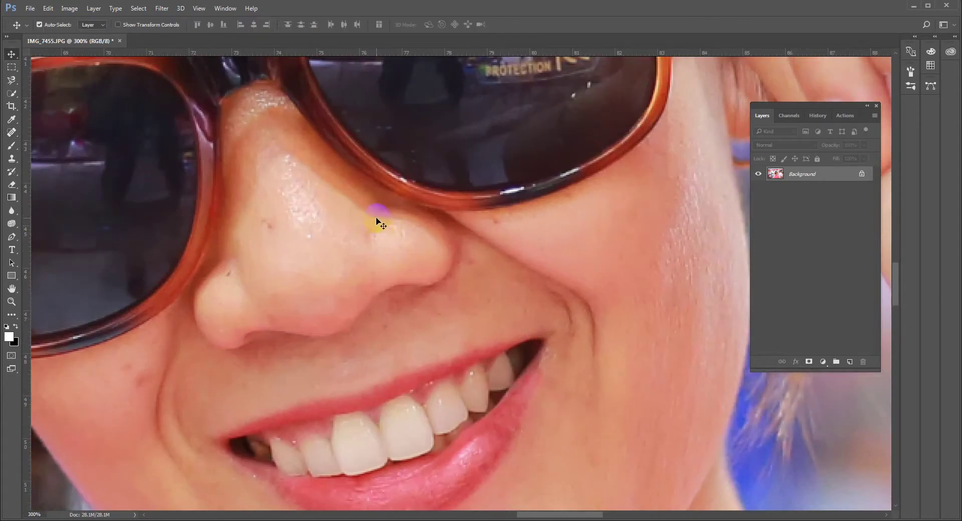
click(401, 232)
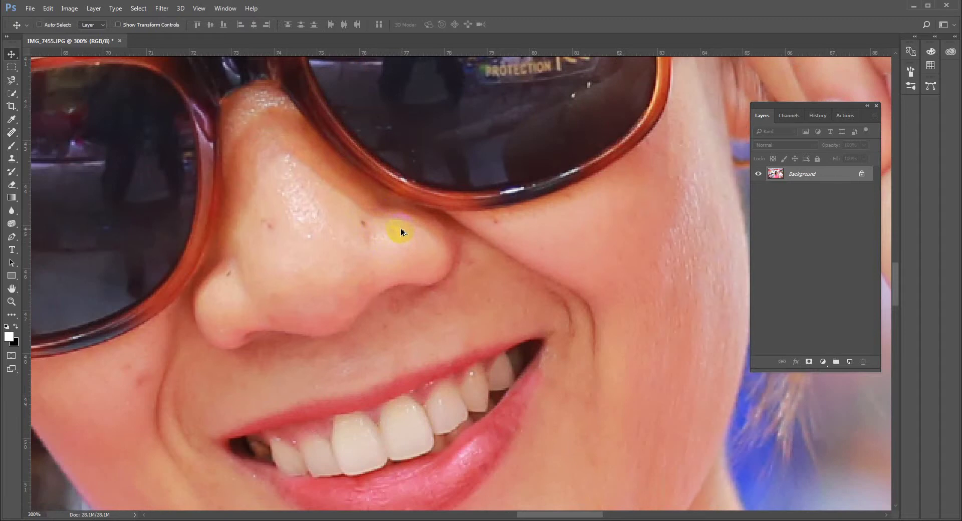
click(355, 227)
click(366, 227)
key(j)
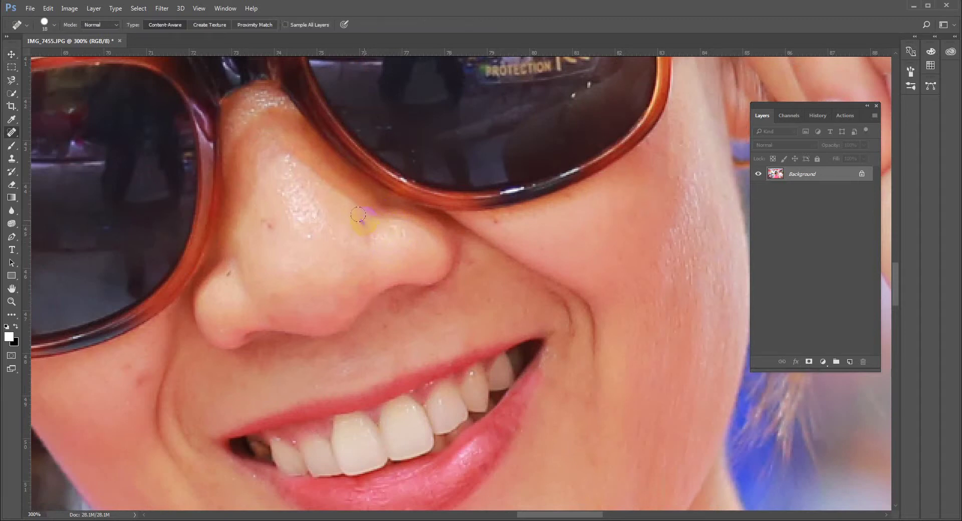
drag(426, 233, 381, 205)
Step: Heal the remaining nose spots and paint out blemishes along the cheek and near the smile
right_click(364, 249)
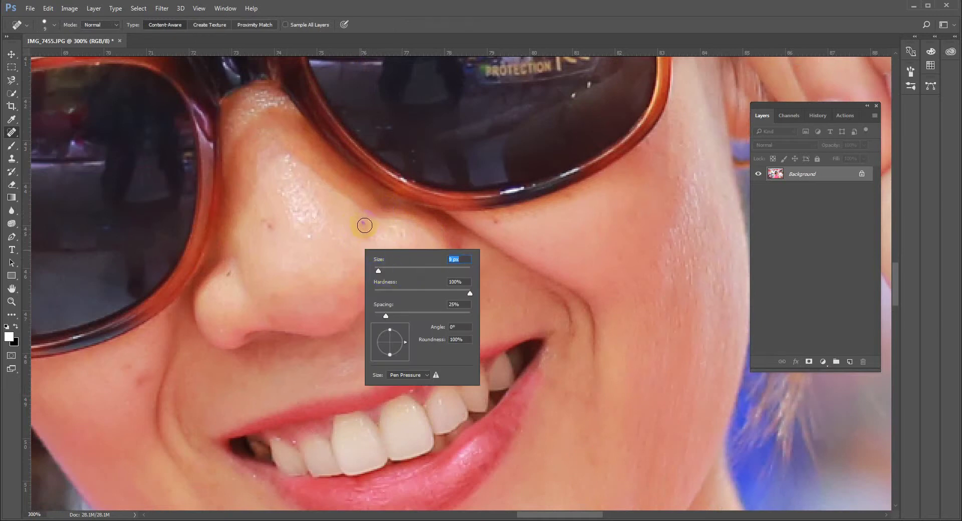
click(365, 222)
click(269, 222)
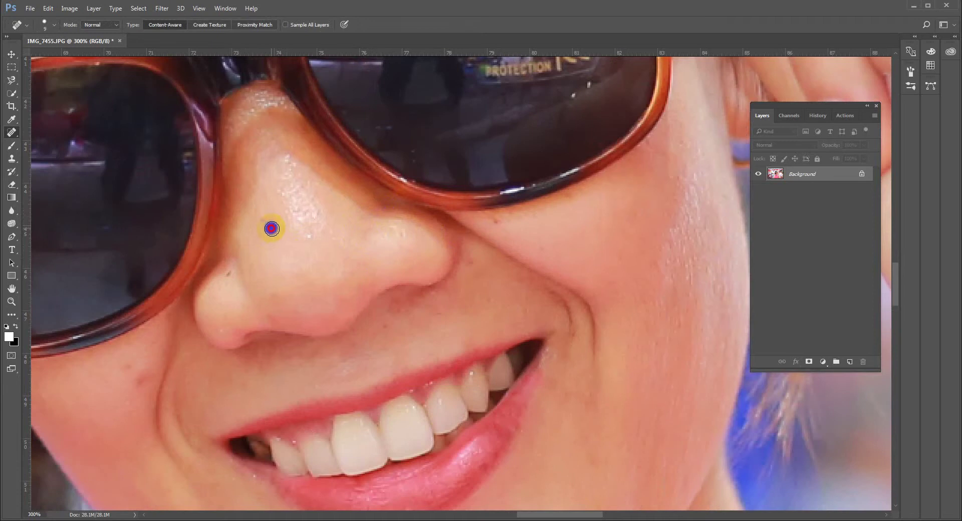
click(312, 239)
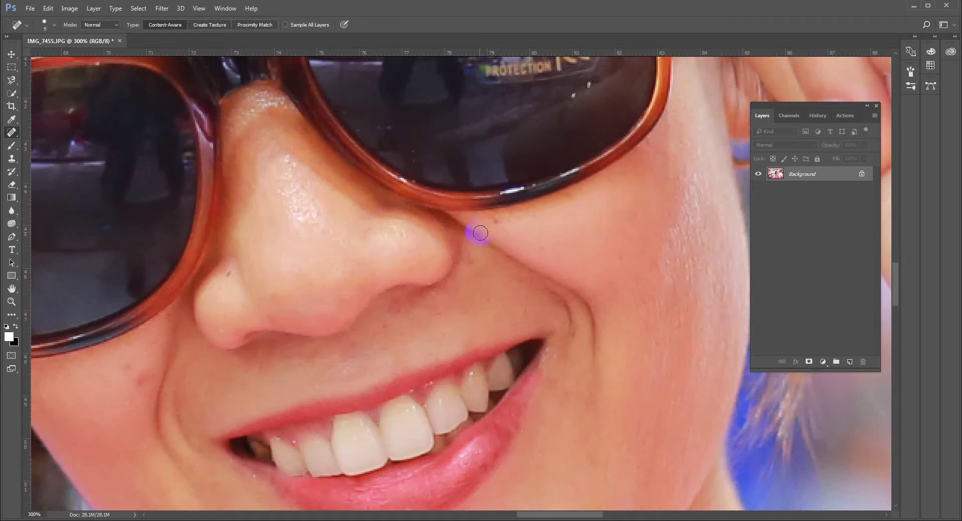
click(231, 274)
drag(150, 366, 130, 399)
mouse_move(152, 370)
mouse_down()
mouse_move(148, 382)
mouse_move(129, 377)
mouse_up()
click(109, 381)
click(132, 366)
click(229, 274)
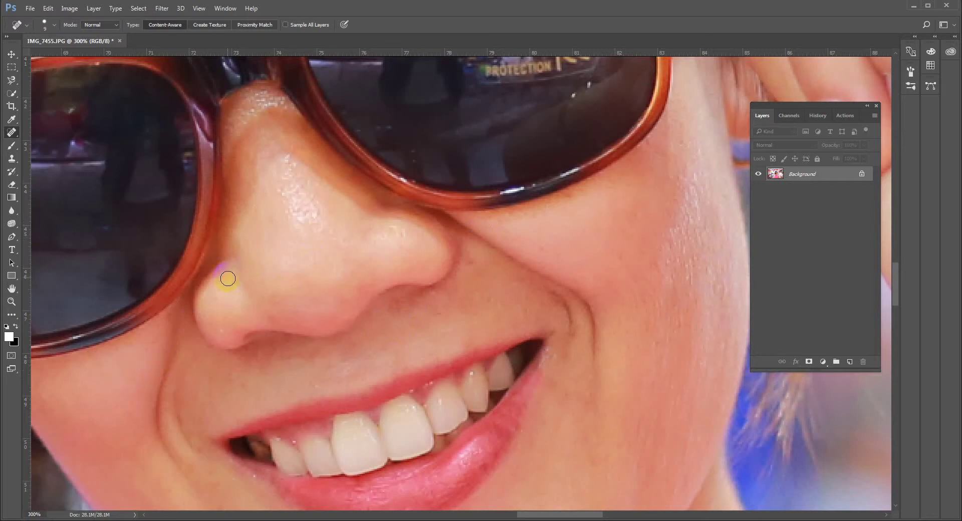
key(ctrl+1)
drag(472, 294, 479, 302)
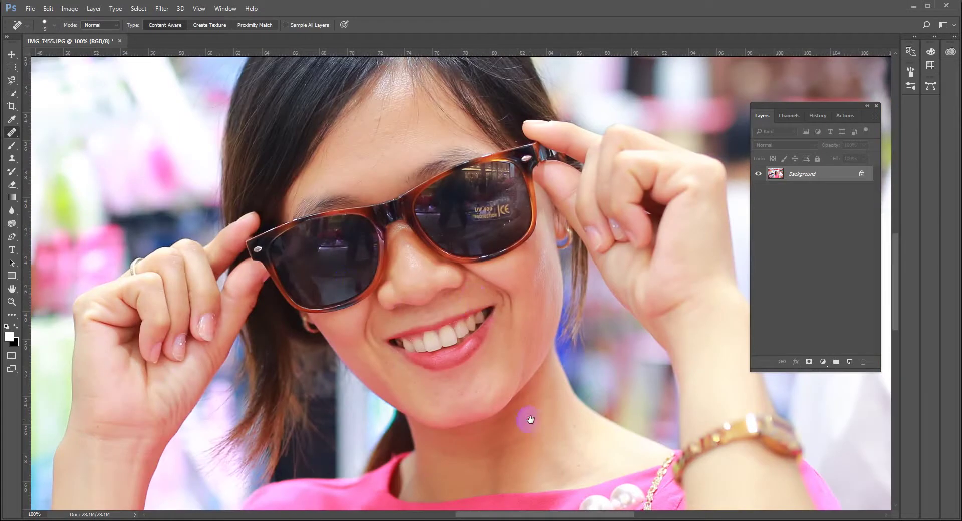
Step: At 200% zoom, heal the dark blemishes on the neck and chin
scroll(495, 333, down, 3)
key(ctrl+plus)
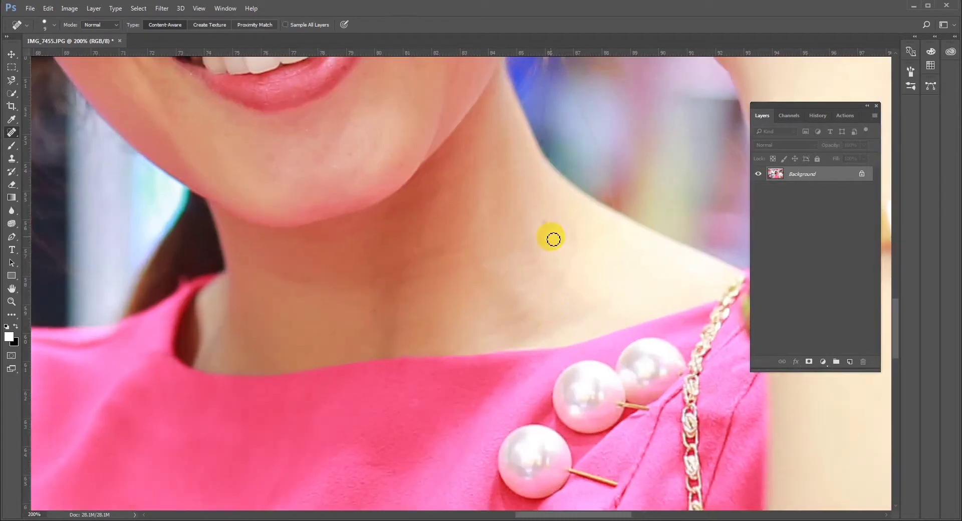
click(547, 222)
click(468, 151)
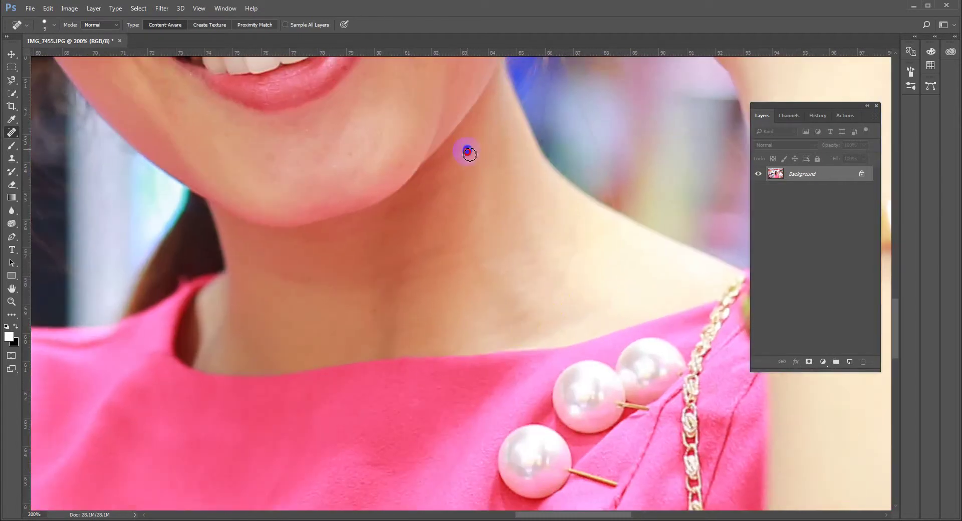
click(399, 160)
click(321, 157)
click(331, 148)
click(270, 303)
click(281, 275)
click(394, 321)
click(382, 306)
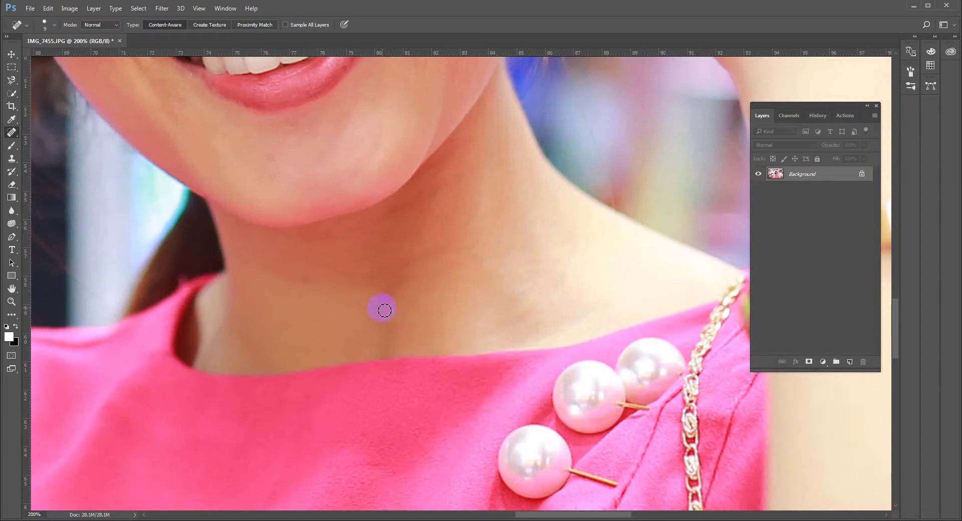
scroll(351, 301, up, 3)
click(333, 295)
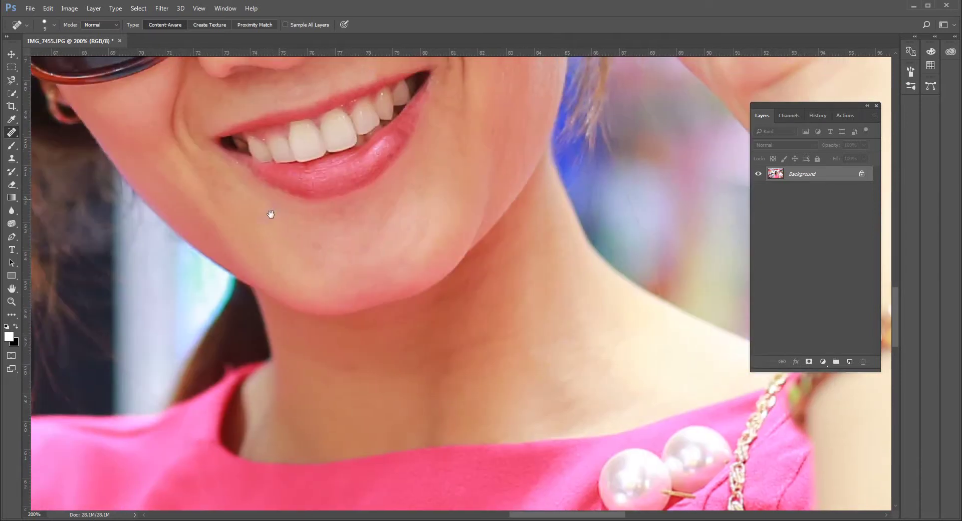
Step: Heal spots below the nose, near the teeth, on the cheek and across the forehead
scroll(301, 231, up, 4)
click(325, 249)
scroll(376, 311, up, 2)
click(428, 386)
click(473, 298)
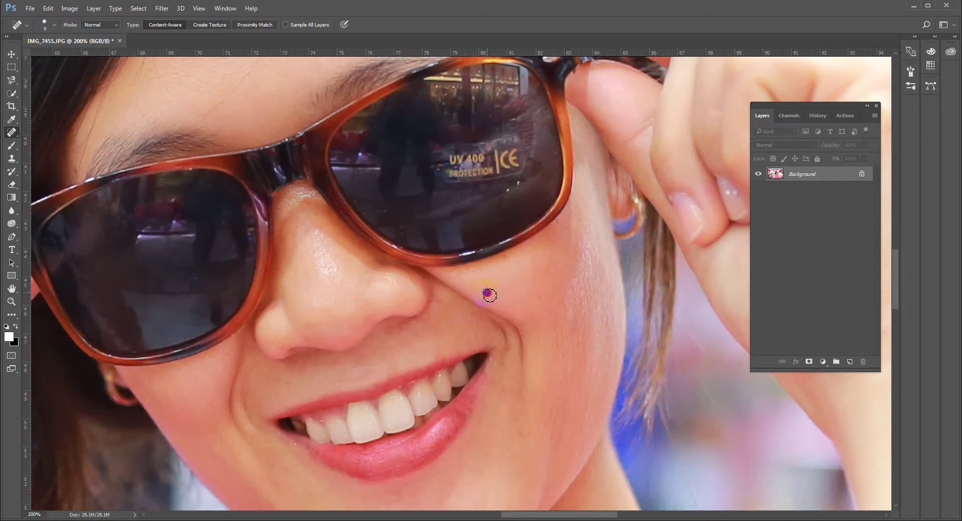
scroll(307, 260, up, 4)
scroll(307, 259, left, 1)
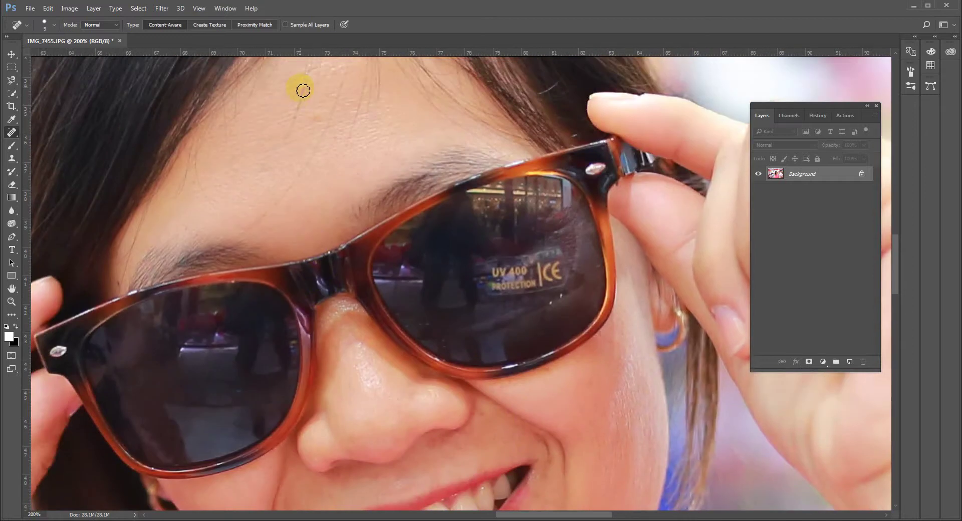
drag(298, 88, 293, 135)
click(262, 168)
click(231, 157)
key(ctrl+minus)
key(ctrl+minus)
key(ctrl+minus)
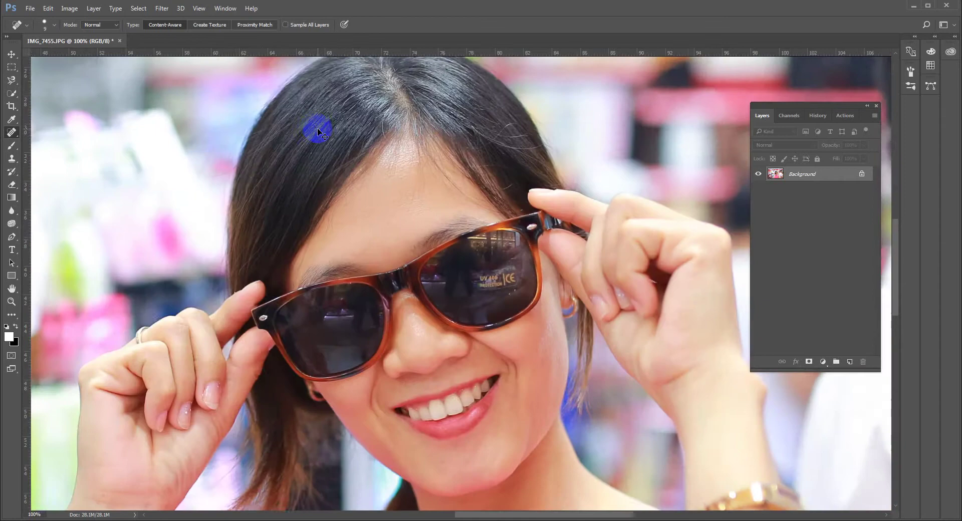
scroll(645, 464, up, 3)
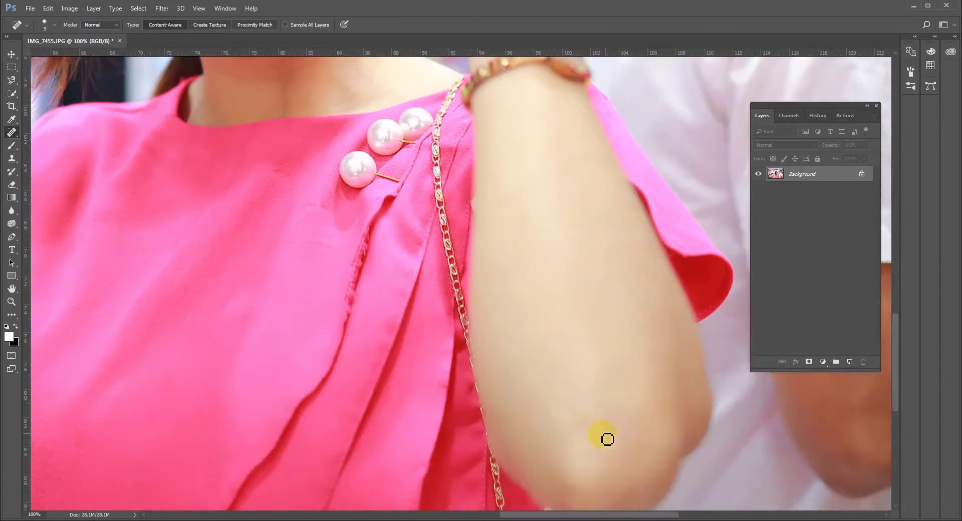
Step: Set the healing brush to 49 px and heal the marks on the forearm
right_click(632, 415)
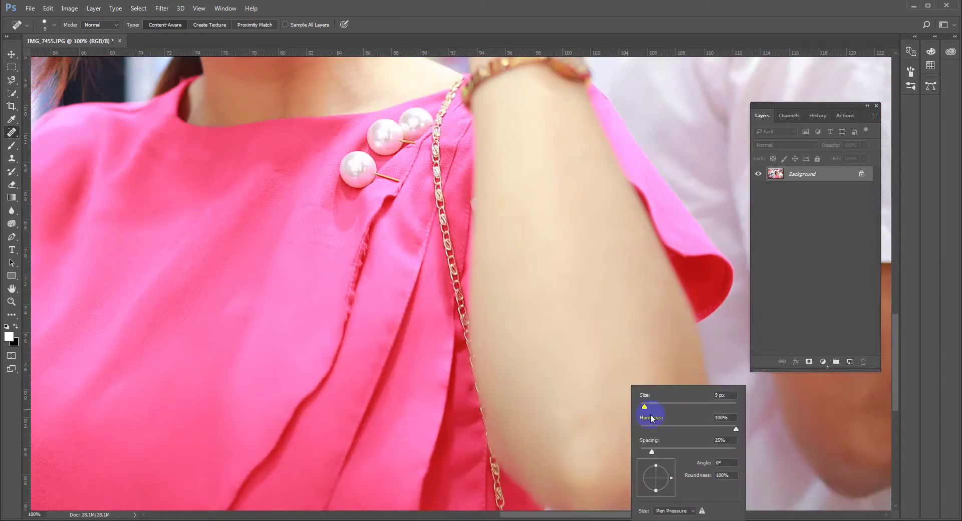
drag(643, 407, 663, 406)
key(Return)
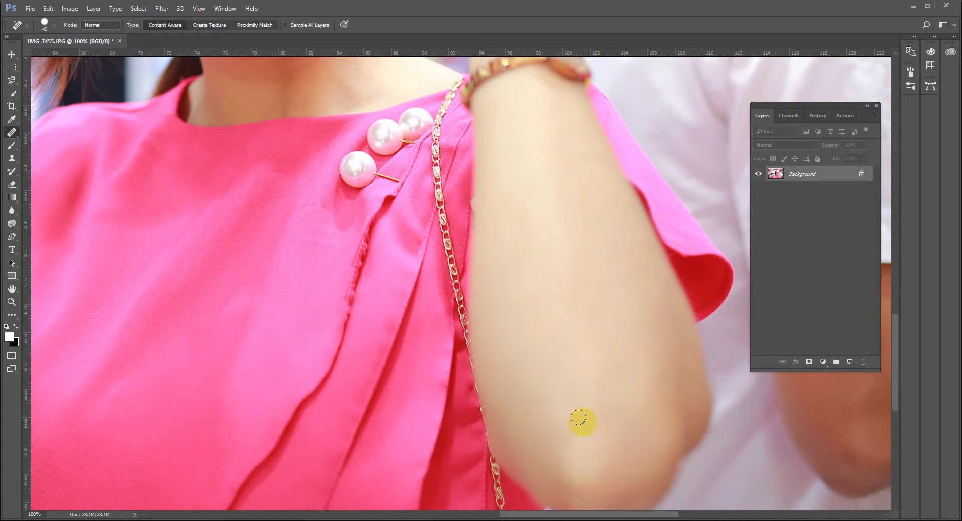
click(522, 217)
key(ctrl+0)
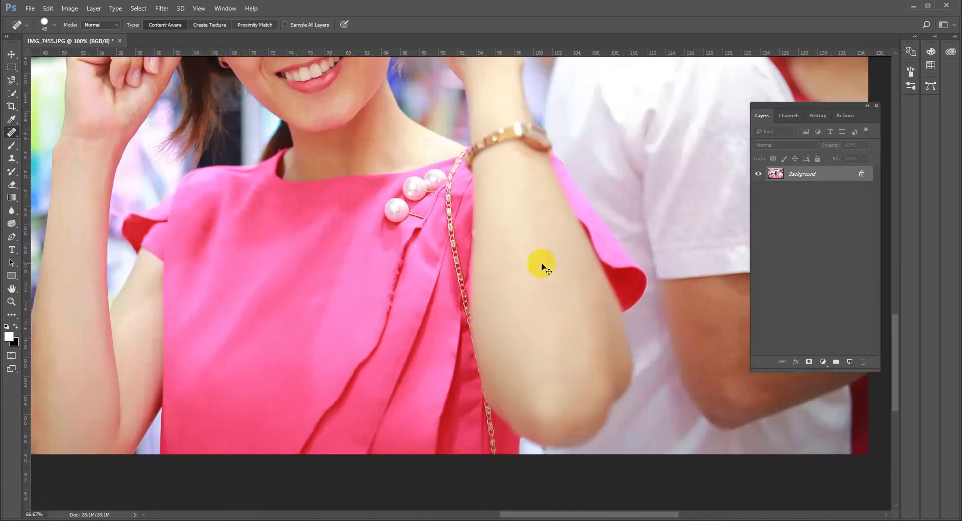
key(ctrl+plus)
key(ctrl+plus)
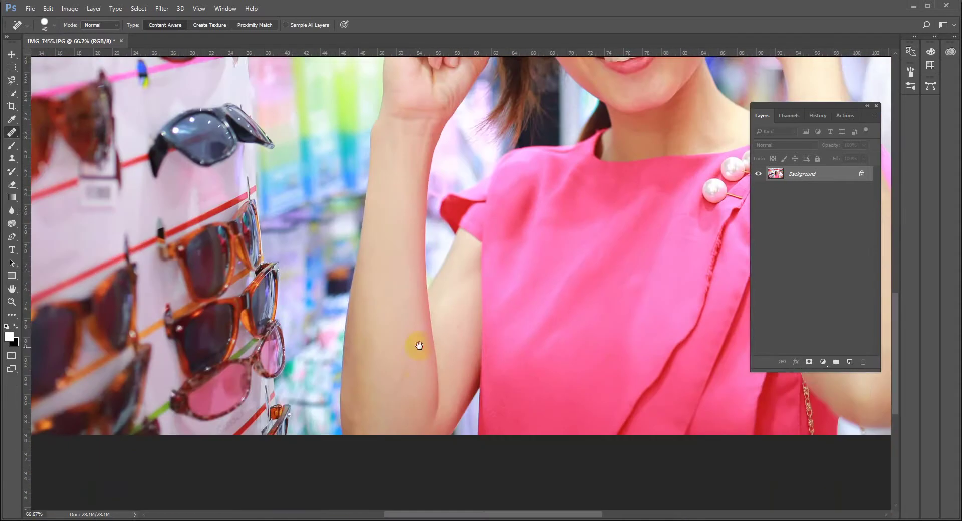
scroll(401, 351, up, 5)
drag(405, 248, 370, 315)
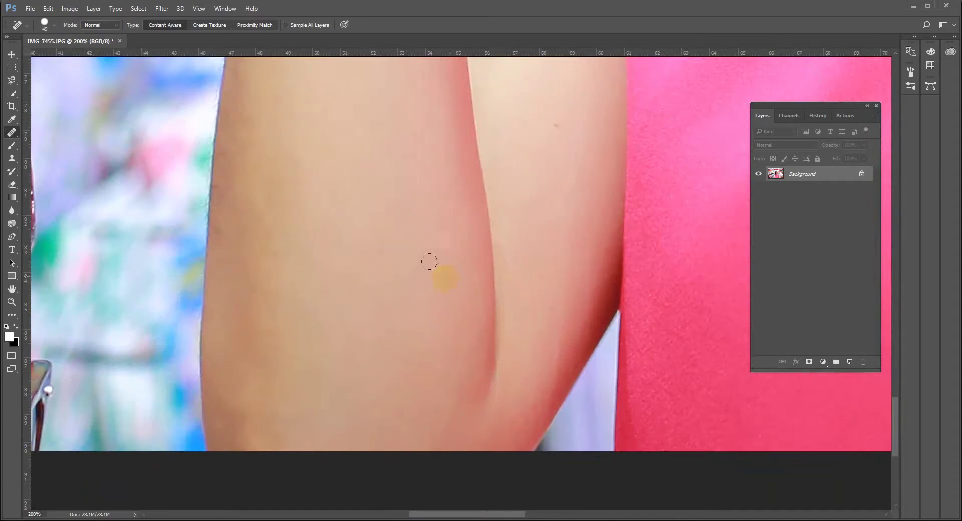
scroll(429, 269, up, 2)
scroll(458, 312, right, 1)
Step: Shrink the brush to 17 px and heal the dark arm spot and the arm's edge
right_click(502, 260)
drag(536, 286, 521, 280)
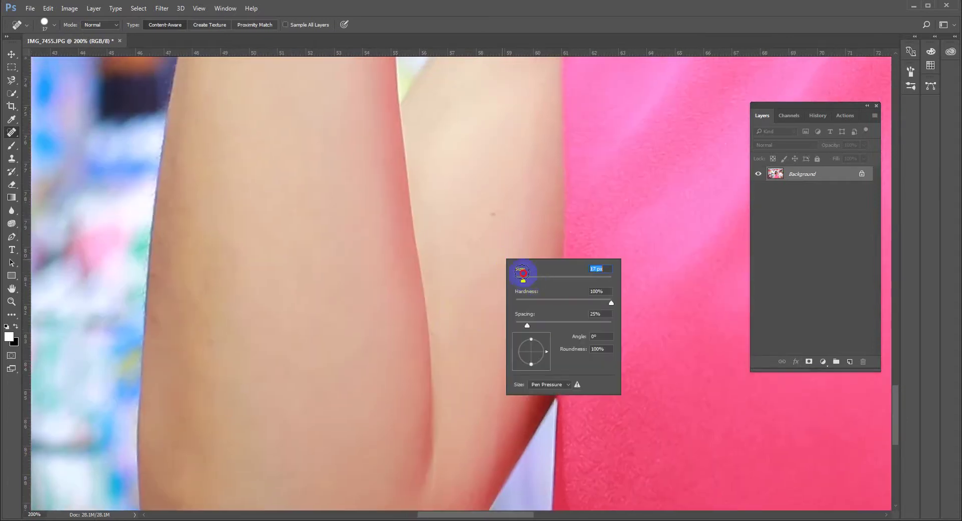
click(493, 214)
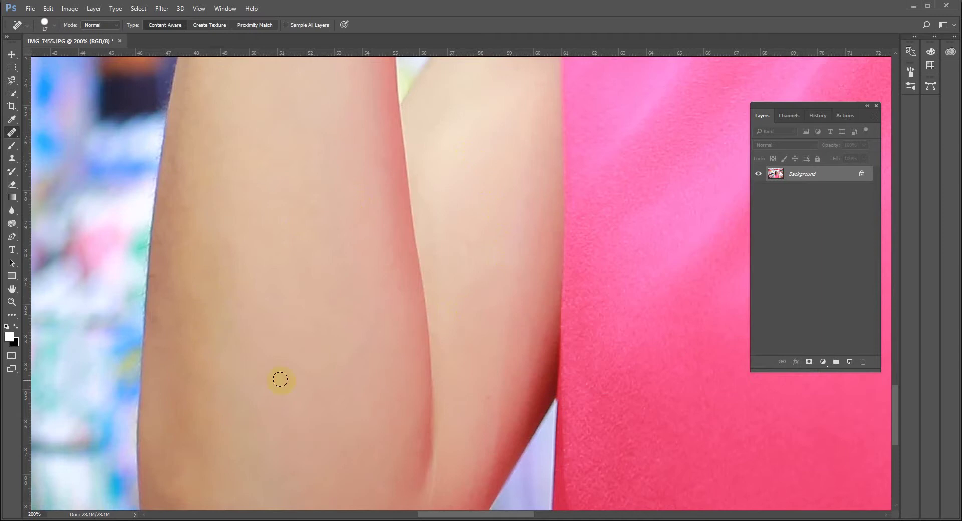
drag(463, 449, 473, 389)
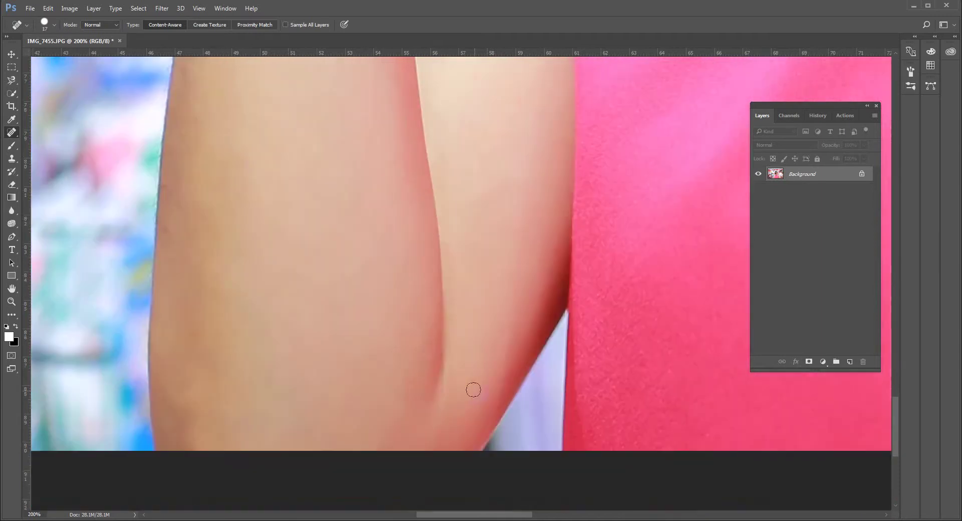
drag(183, 412, 184, 379)
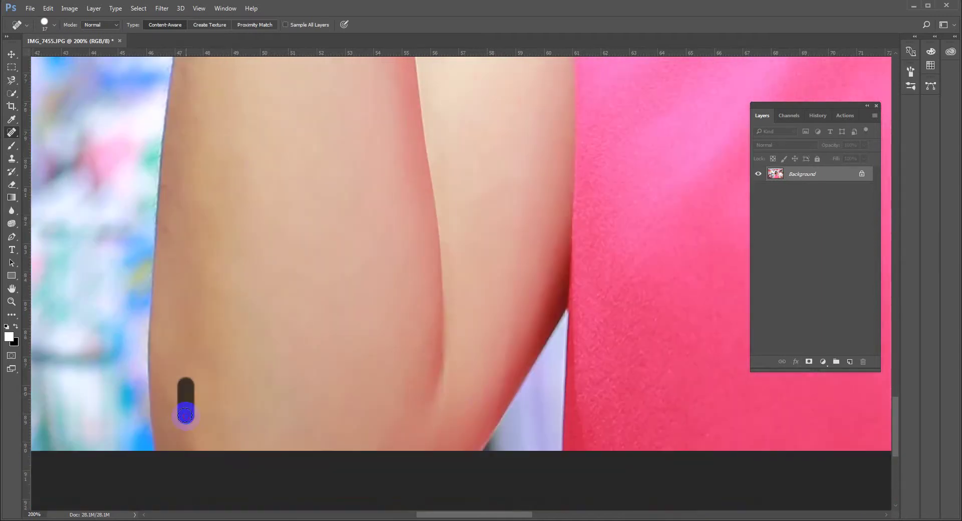
scroll(292, 364, down, 2)
scroll(365, 366, down, 2)
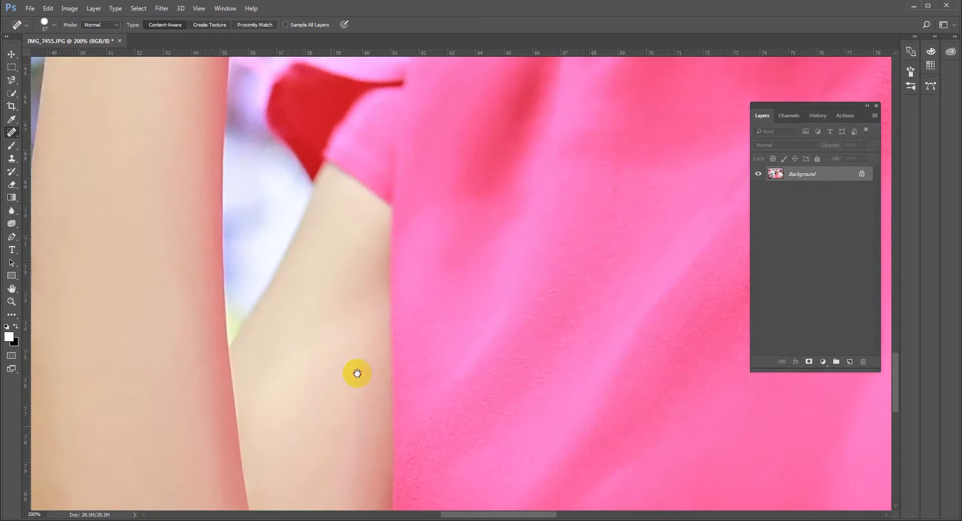
scroll(357, 375, down, 1)
scroll(357, 376, down, 1)
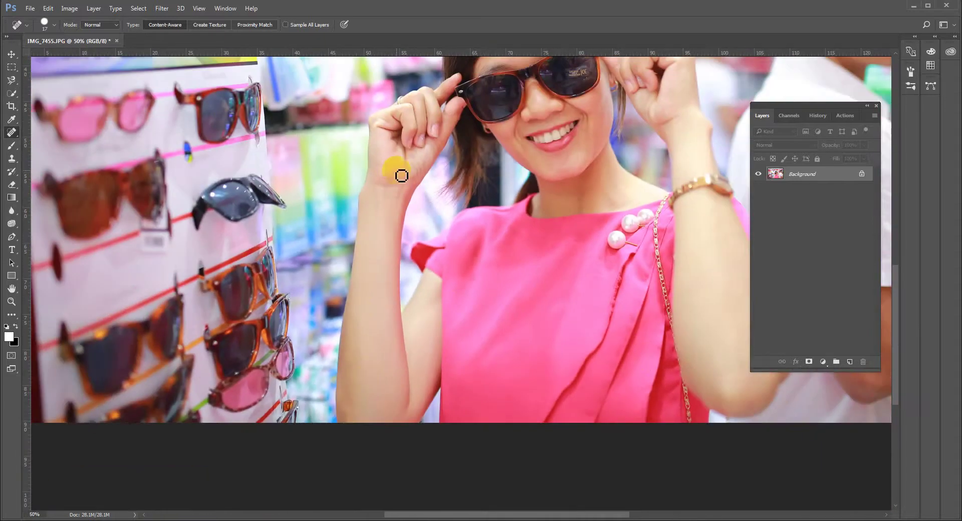
scroll(396, 172, up, 1)
scroll(396, 167, up, 4)
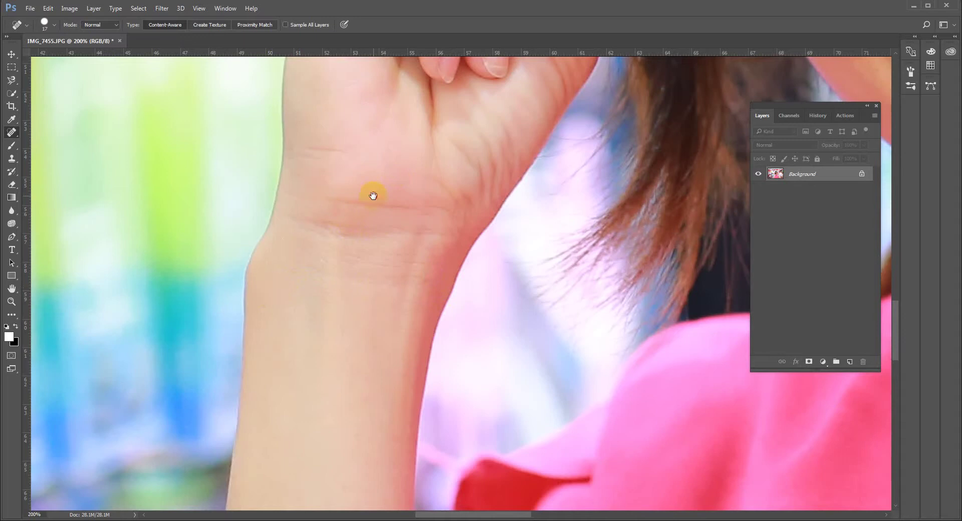
drag(373, 195, 331, 316)
scroll(298, 298, down, 2)
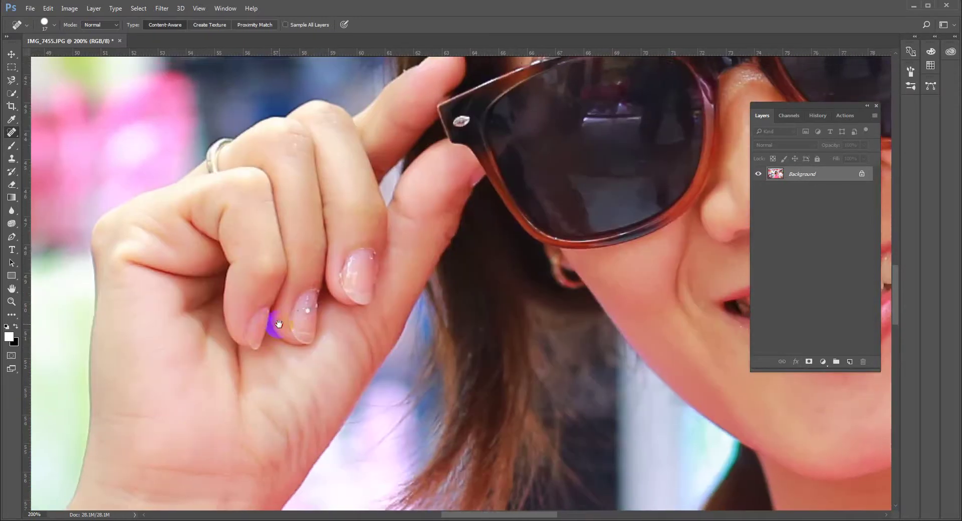
scroll(310, 290, down, 1)
scroll(327, 286, down, 2)
scroll(374, 294, down, 2)
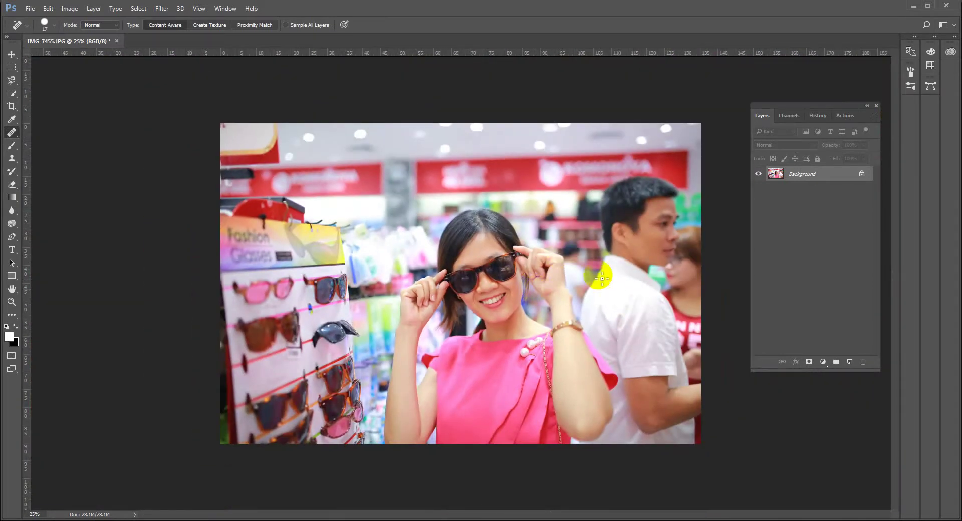
Step: Spot-heal the man's cheek and a spot near the woman's hairline
click(684, 276)
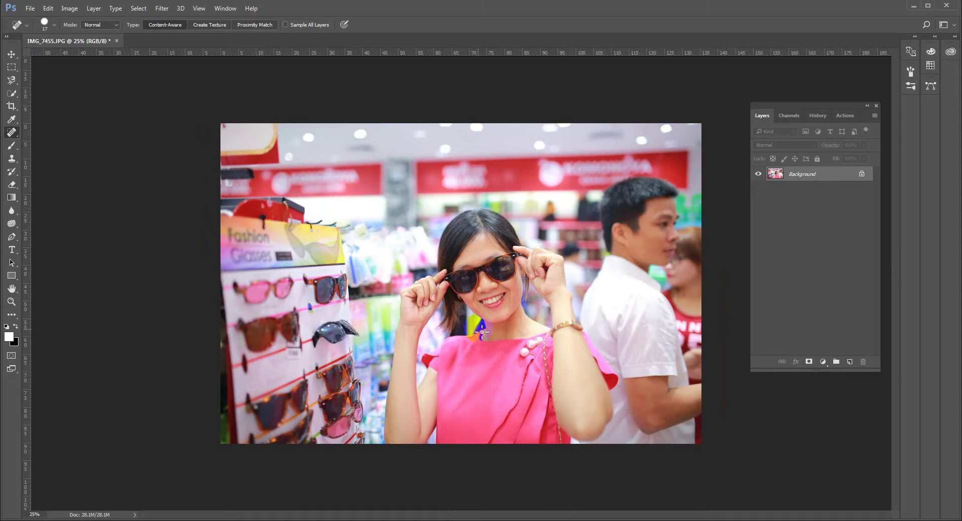
click(653, 256)
scroll(657, 290, up, 2)
drag(658, 335, 410, 266)
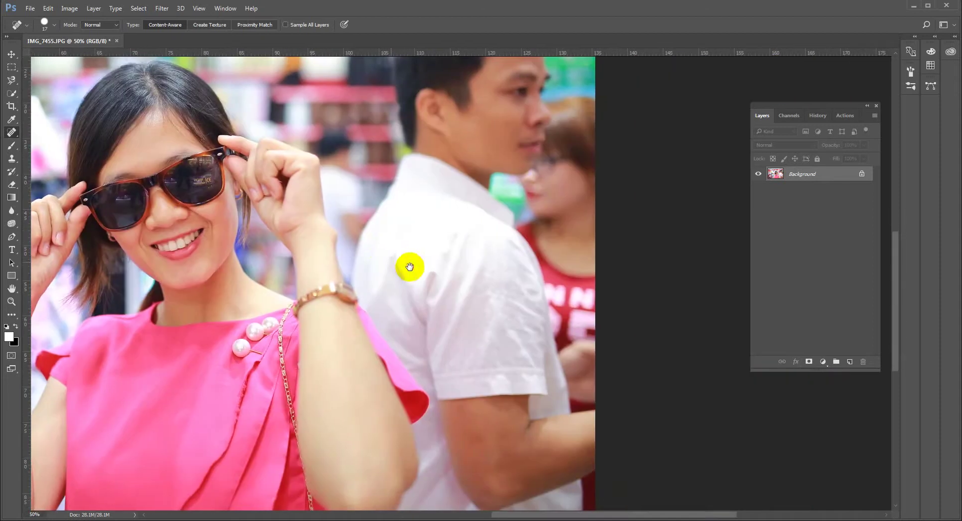
drag(150, 215, 55, 270)
click(427, 166)
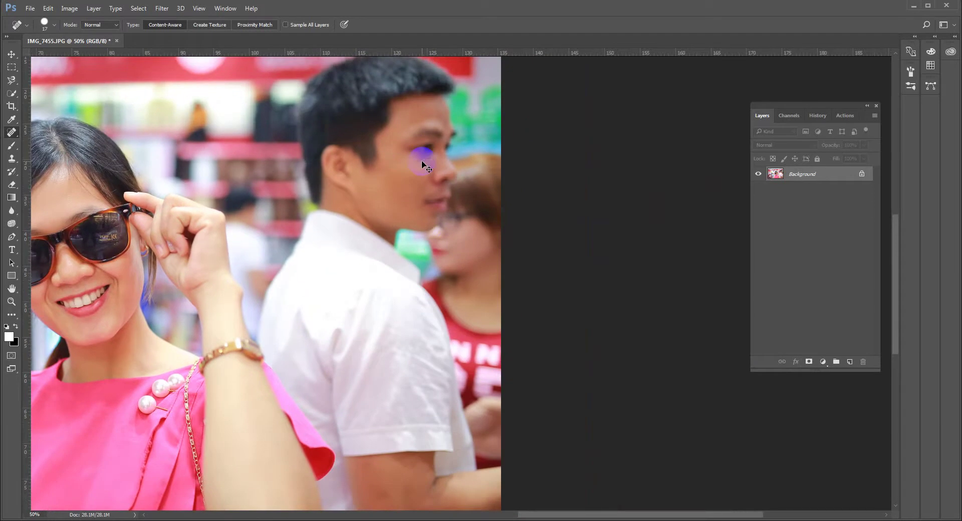
scroll(423, 163, down, 1)
click(508, 229)
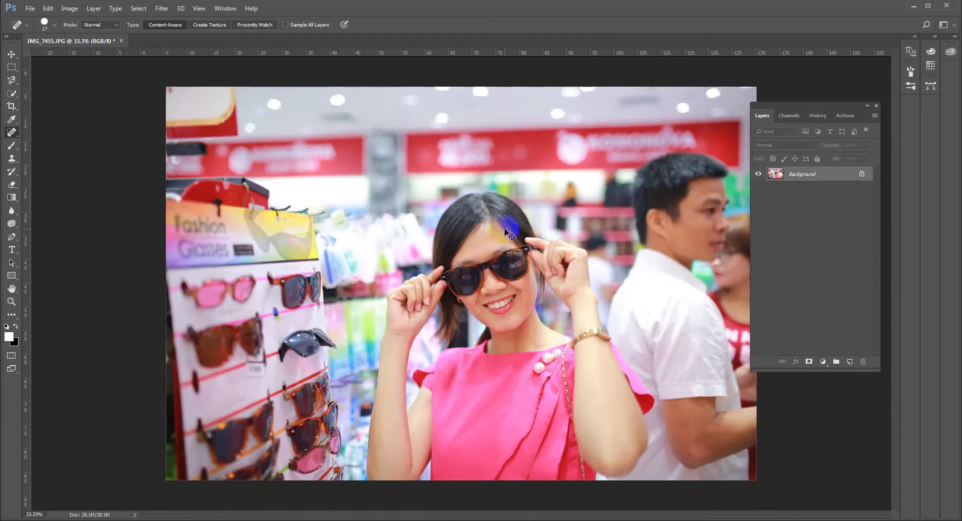
scroll(509, 233, down, 1)
Step: Cycle to the Healing Brush, choose the Patch Tool, then show the Lasso tool variants
key(shift+j)
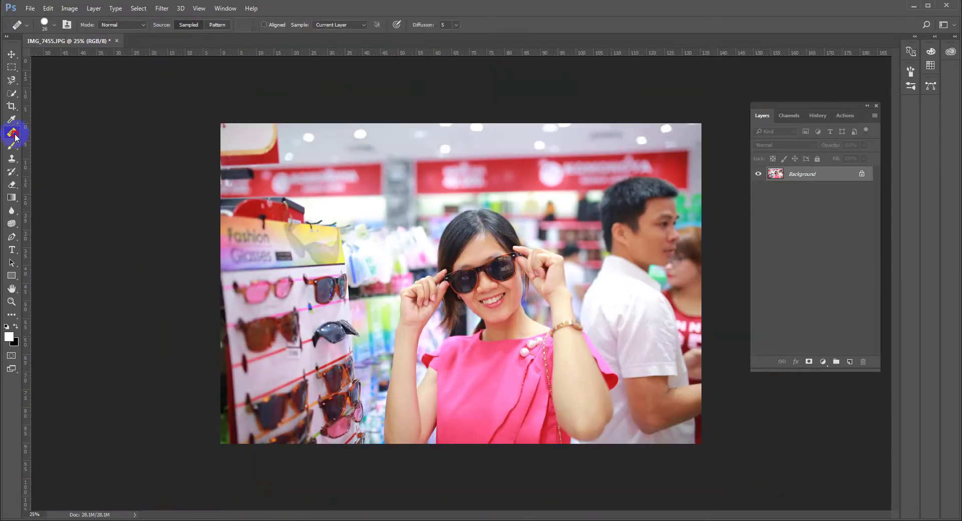
click(15, 137)
click(46, 158)
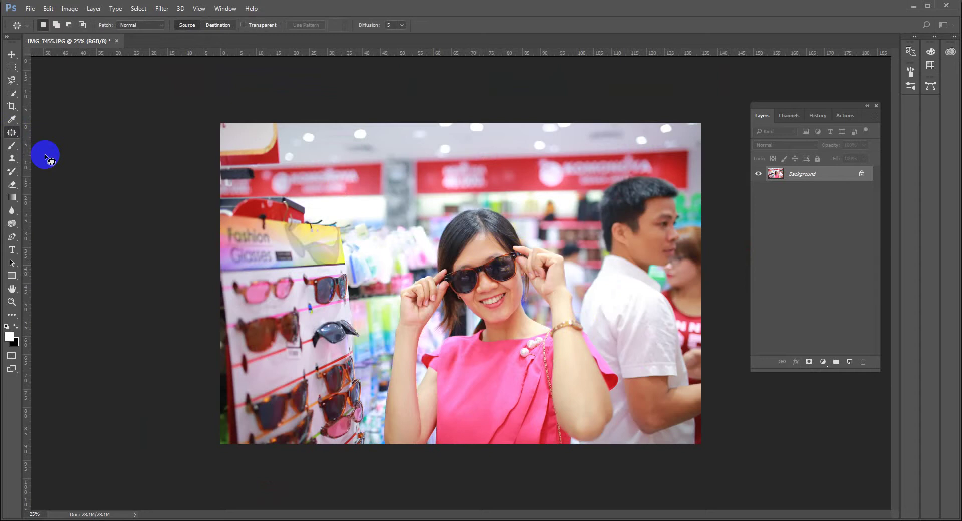
click(9, 81)
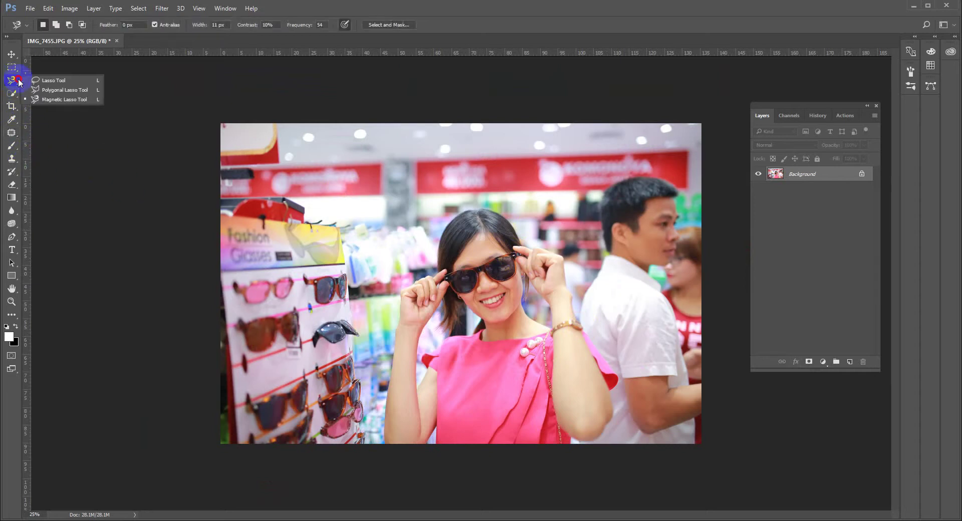
Step: Lasso around the man's head, then Shift-add an outline around his arm
drag(19, 83, 62, 81)
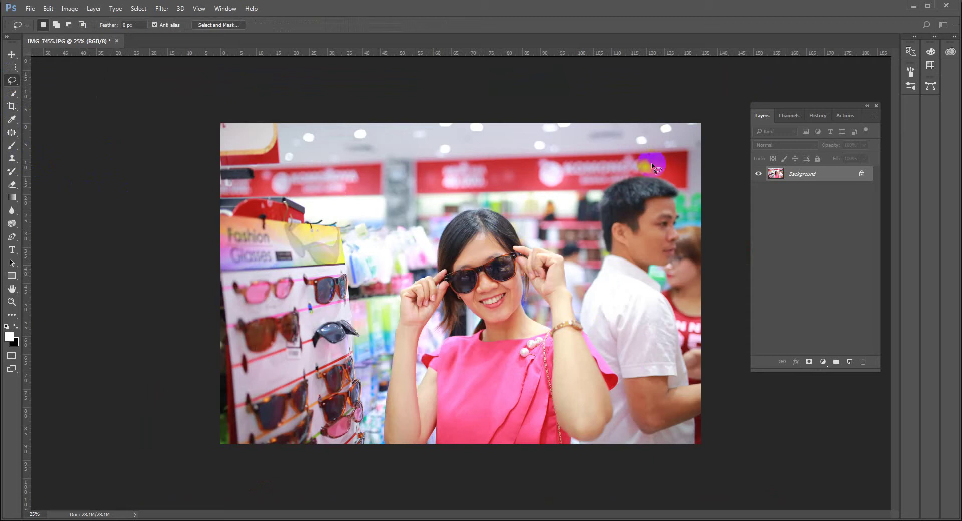
mouse_move(689, 193)
mouse_down()
mouse_move(637, 191)
mouse_move(698, 214)
mouse_up()
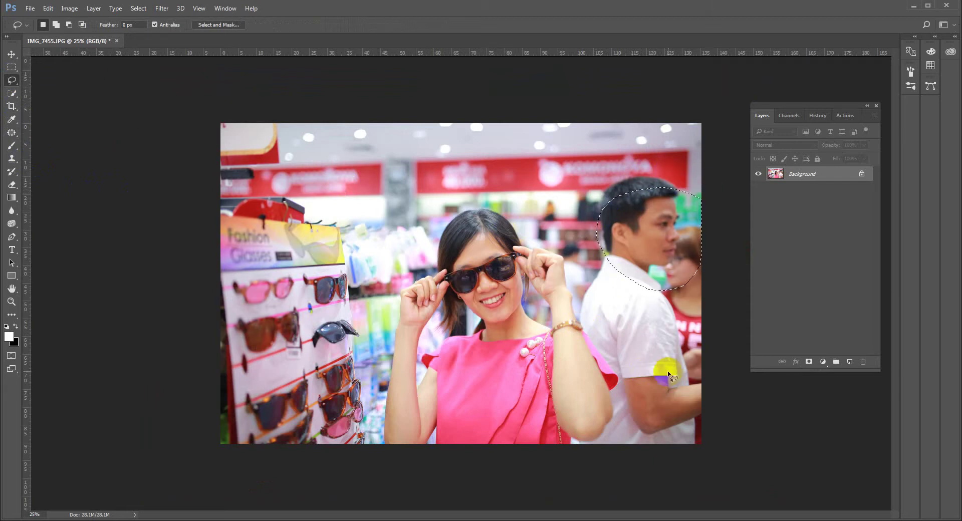
key(shift)
mouse_move(678, 373)
mouse_down()
mouse_move(645, 368)
mouse_move(616, 387)
mouse_up()
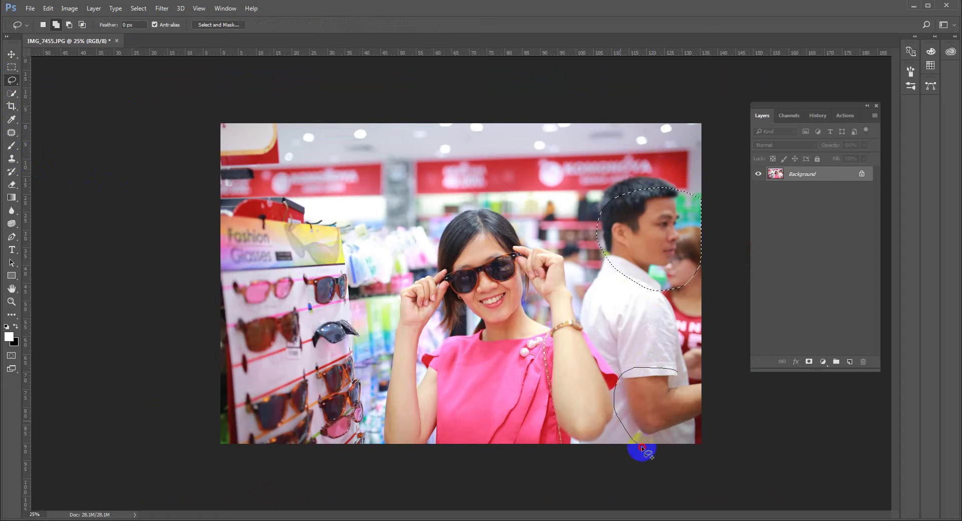
drag(722, 356, 695, 311)
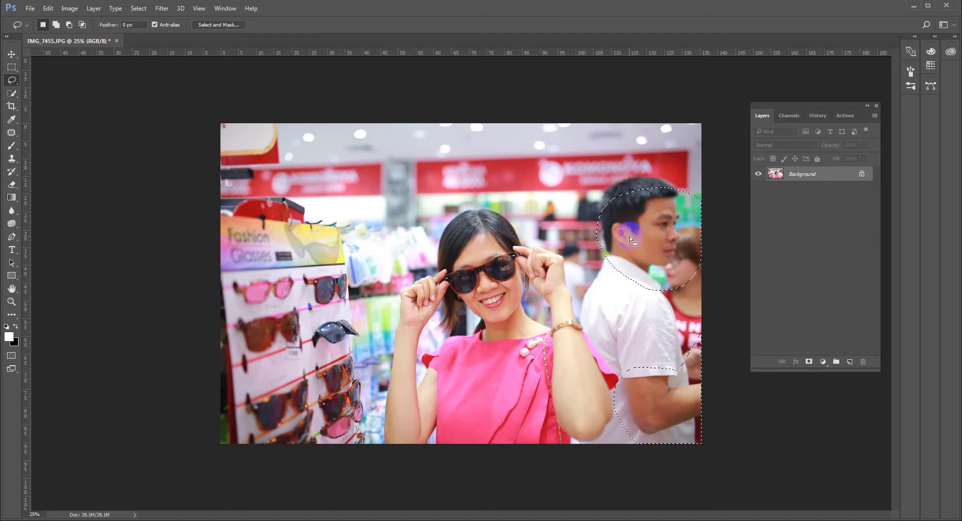
Step: Feather the combined selection with a 40-pixel radius
right_click(660, 228)
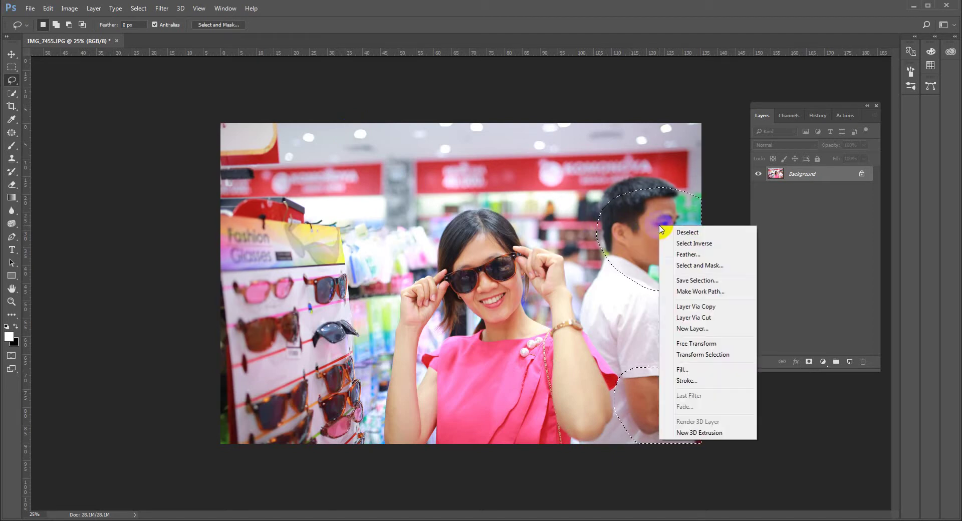
click(704, 255)
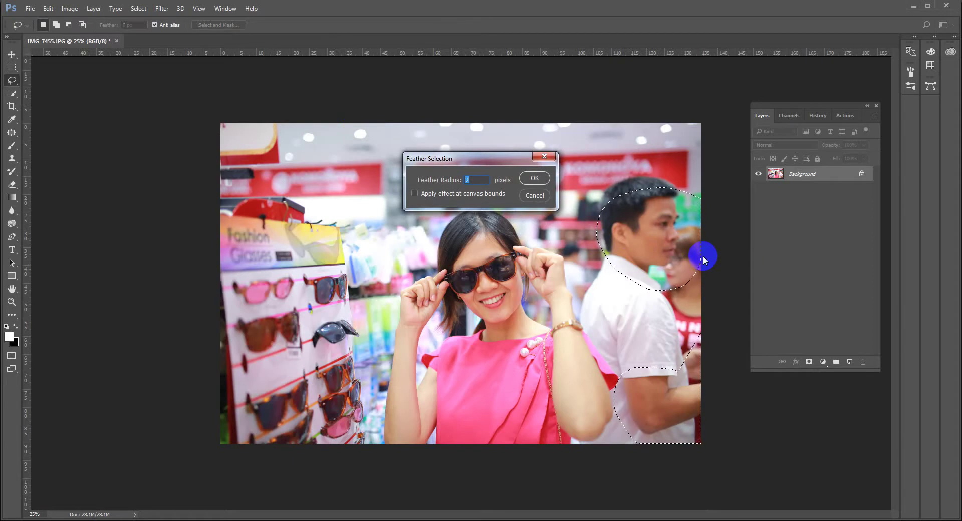
text(40)
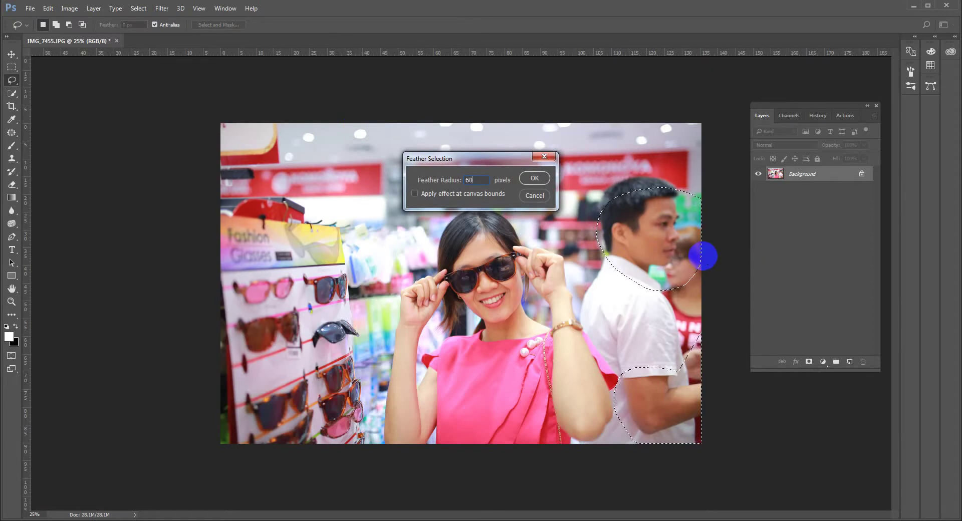
key(Return)
scroll(674, 255, up, 5)
scroll(679, 355, down, 2)
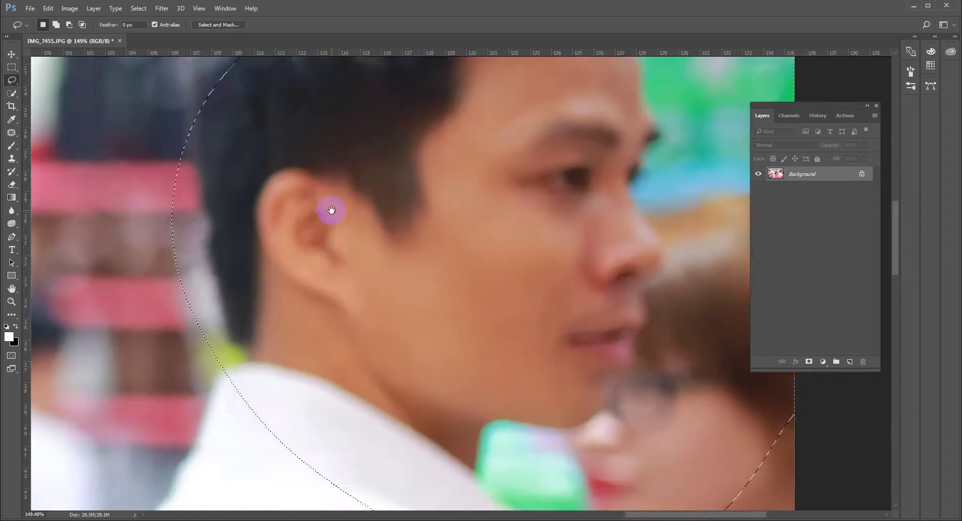
scroll(331, 215, down, 1)
scroll(378, 273, down, 1)
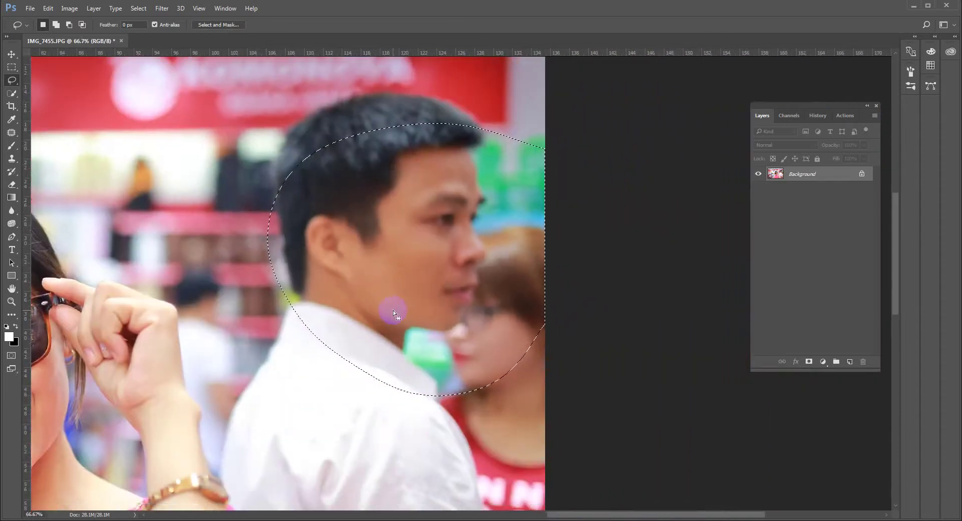
Step: Raise the Curves midpoint to brighten the feathered selection, then deselect
key(ctrl+m)
drag(728, 380, 729, 372)
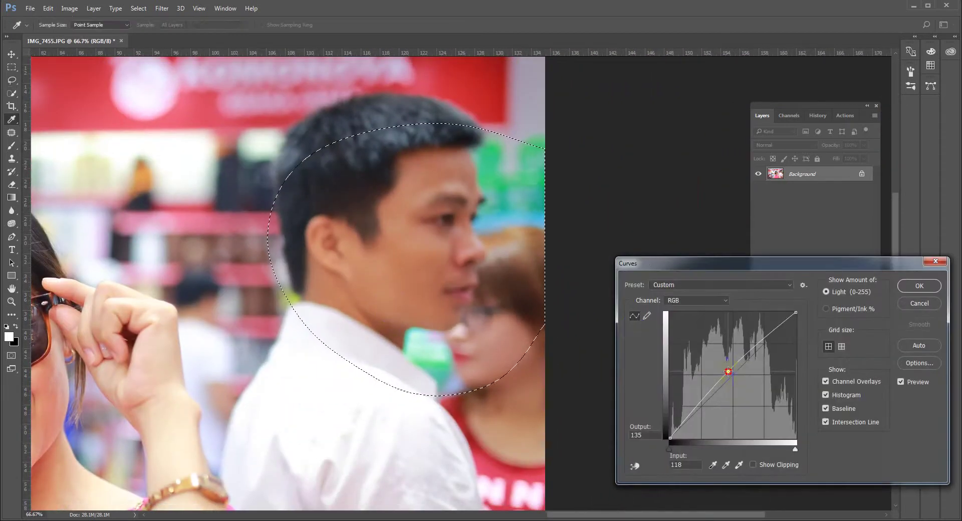
click(911, 286)
key(l)
key(ctrl+d)
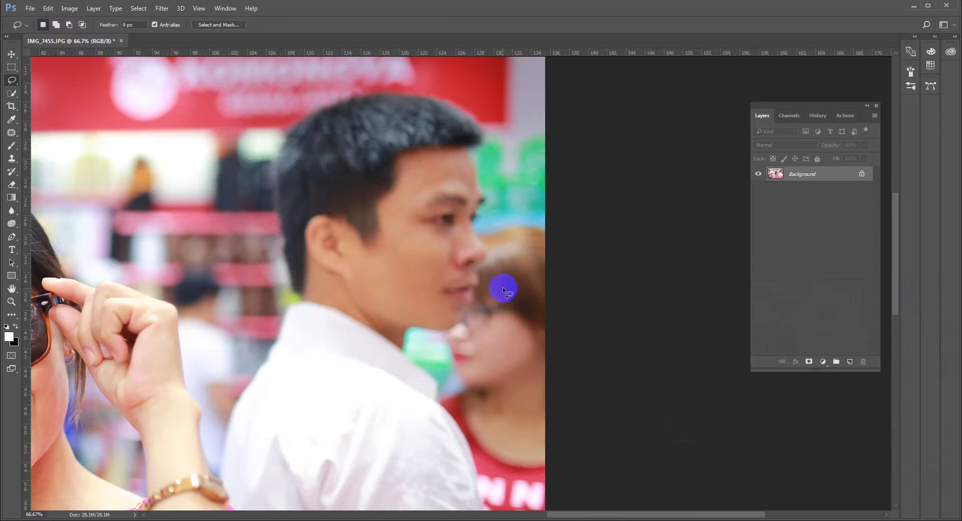
ctrl+click(322, 303)
Step: Restore and re-feather the face selection, lift the curve from 113 to 143, then deselect
key(ctrl+shift+d)
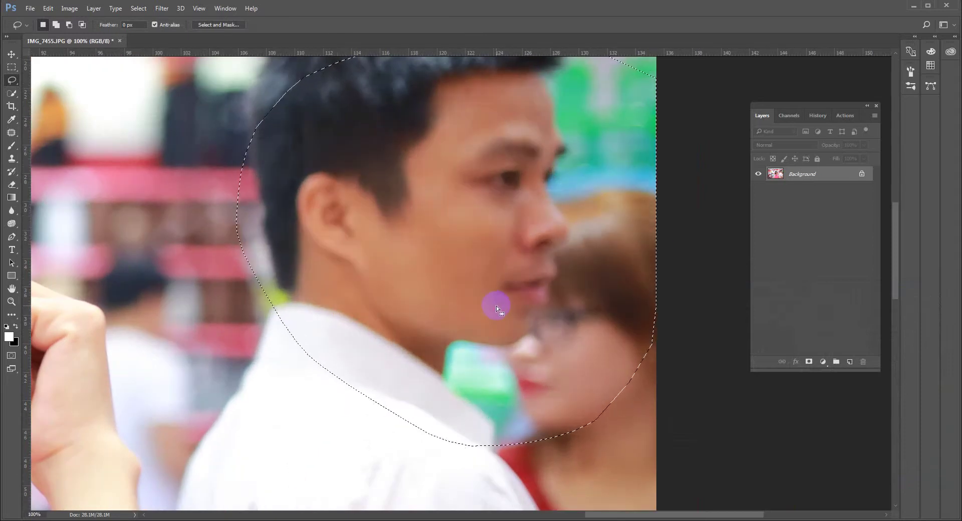
key(shift+F6)
key(Return)
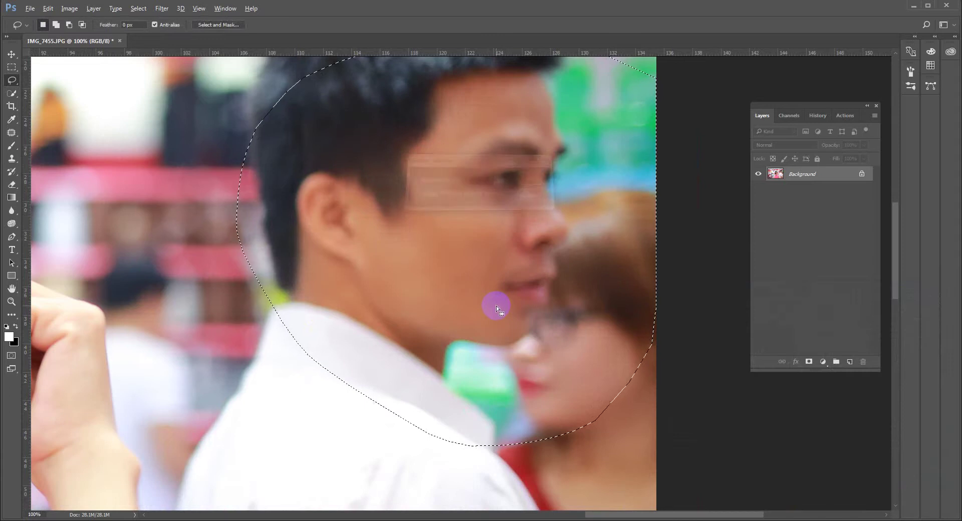
key(ctrl+m)
drag(735, 372, 725, 367)
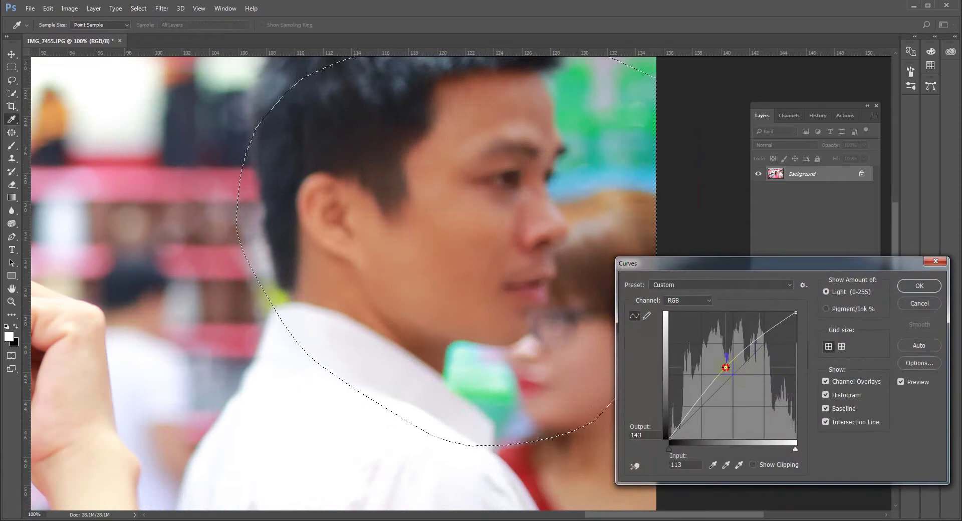
click(920, 286)
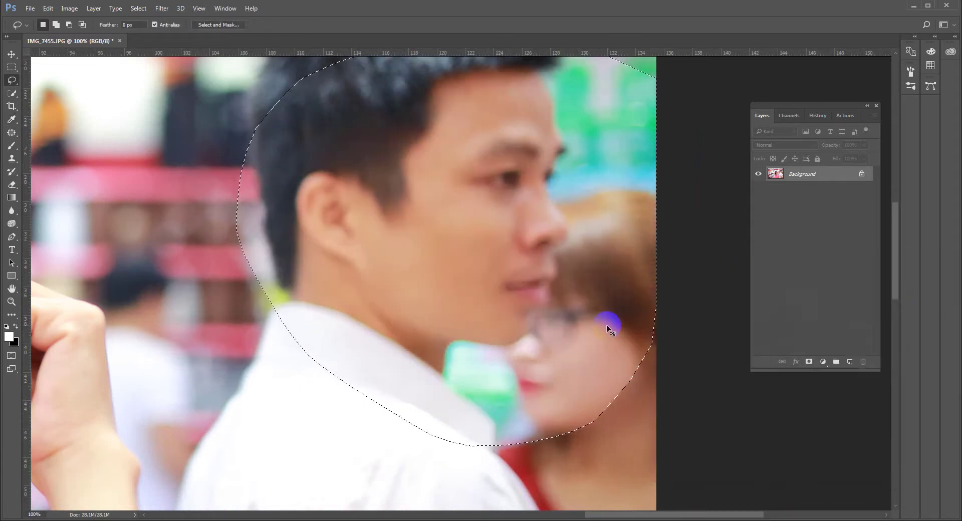
click(218, 245)
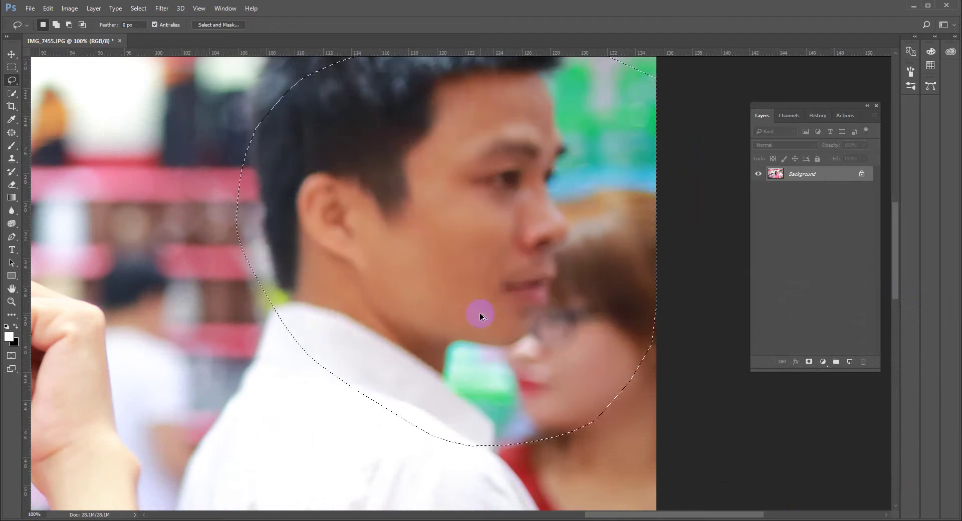
scroll(504, 328, down, 2)
scroll(504, 328, down, 2)
Step: Zoom in on the man's face, re-feather his selection, and bring up Curves at default
scroll(431, 312, up, 1)
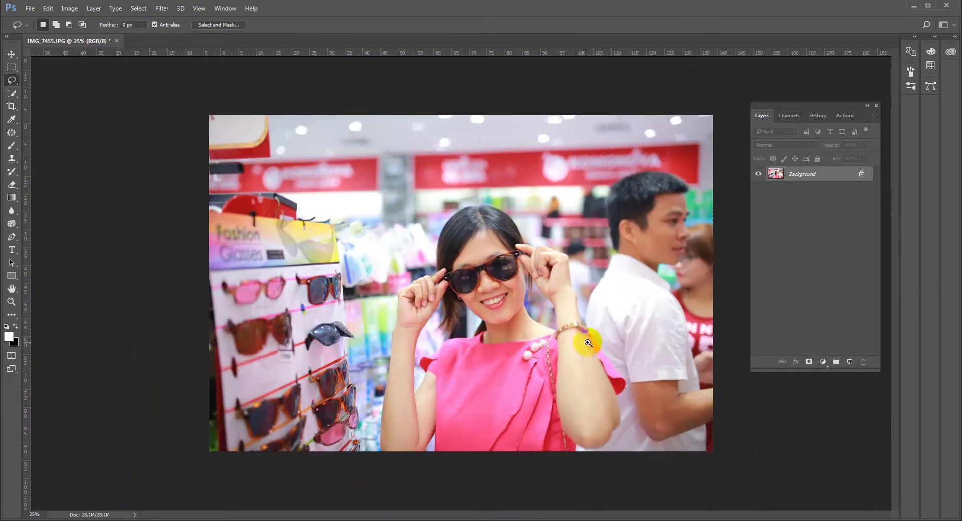
key(f)
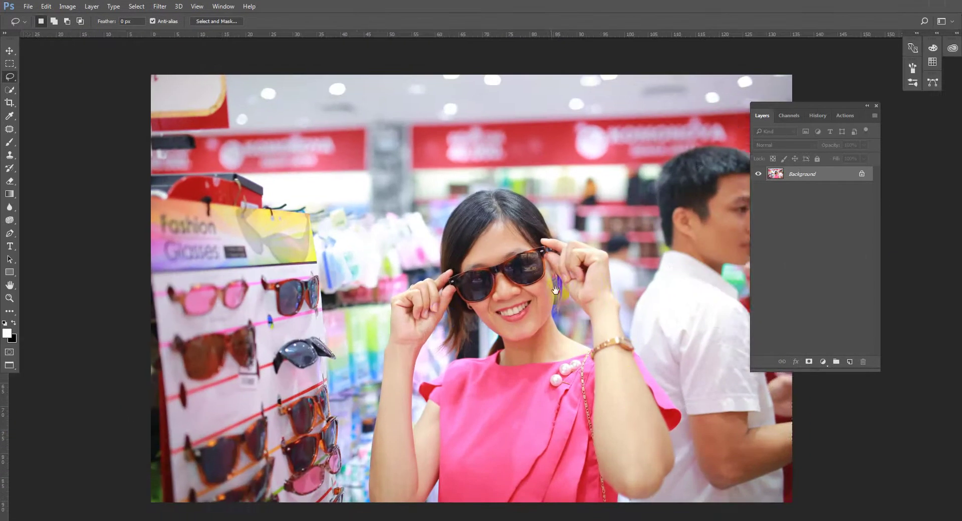
drag(615, 284, 382, 244)
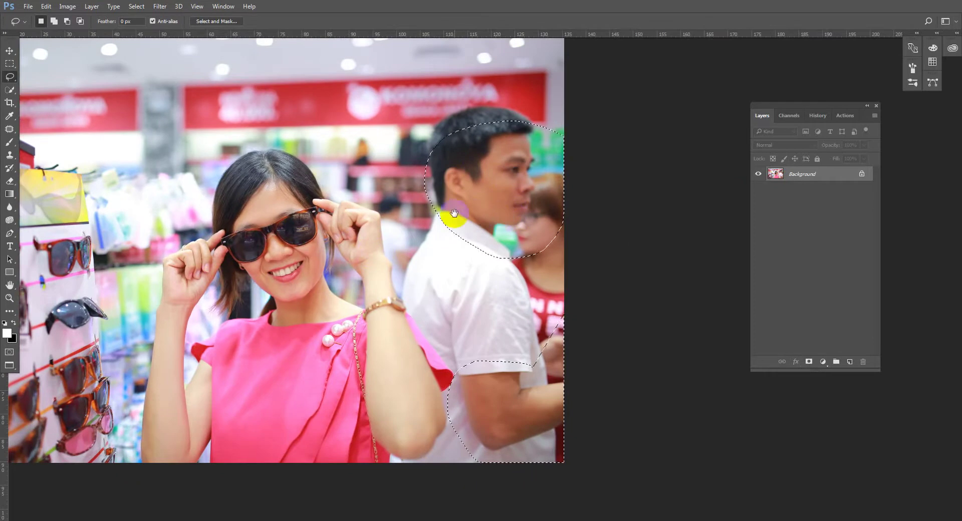
drag(408, 213, 437, 233)
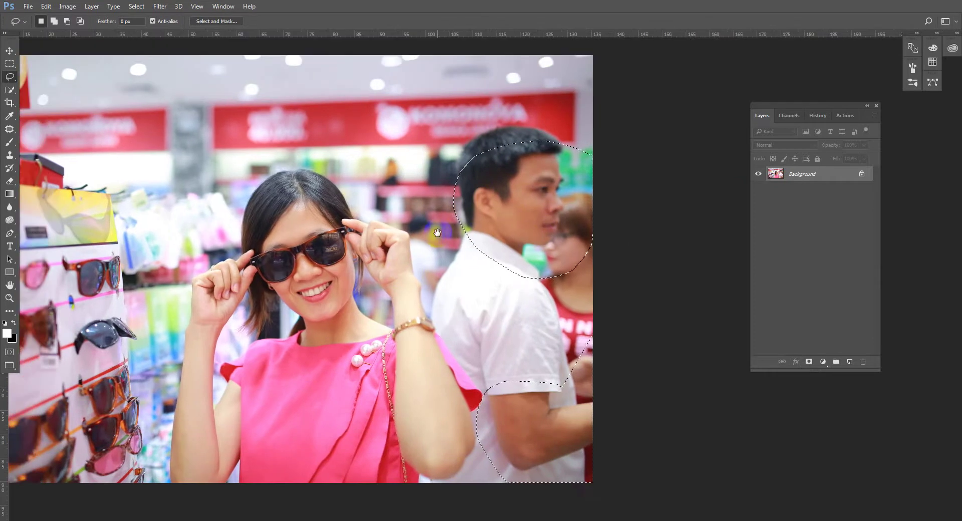
ctrl+click(533, 215)
key(shift+F6)
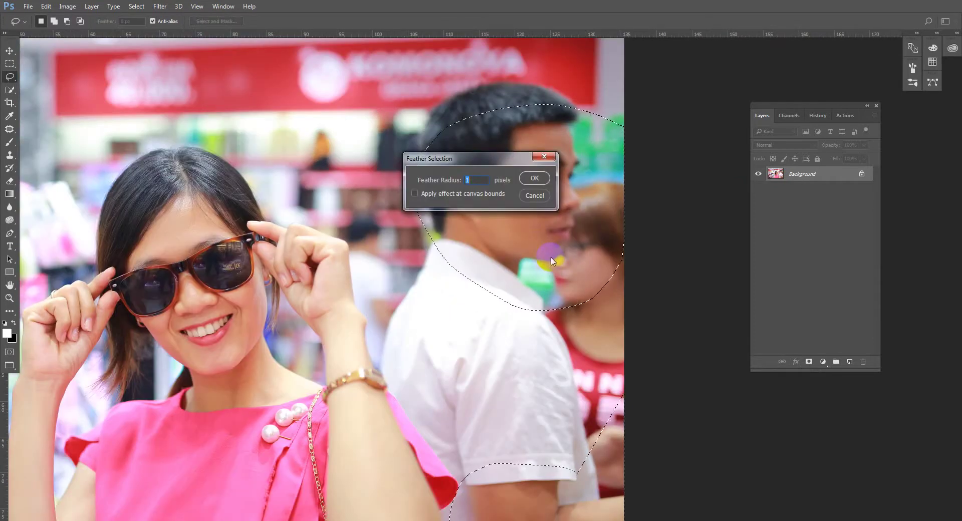
key(Return)
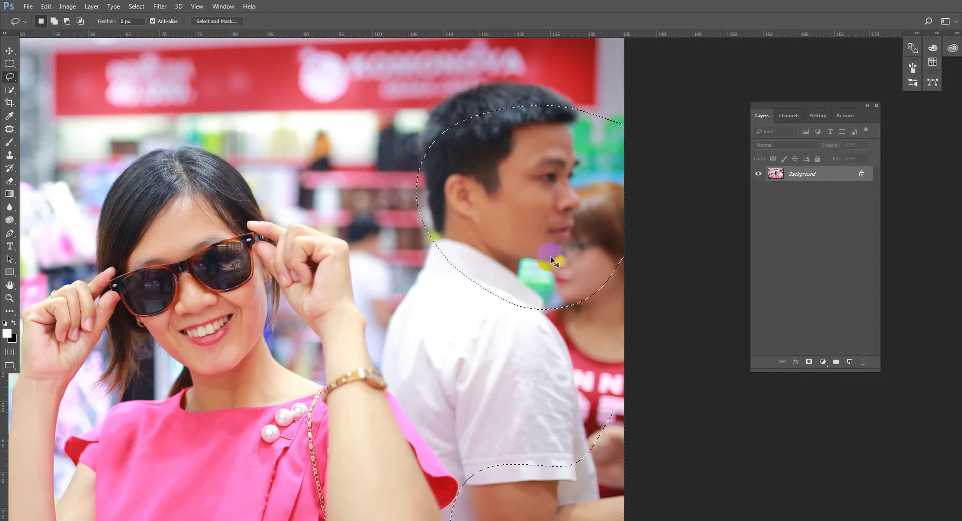
key(ctrl+m)
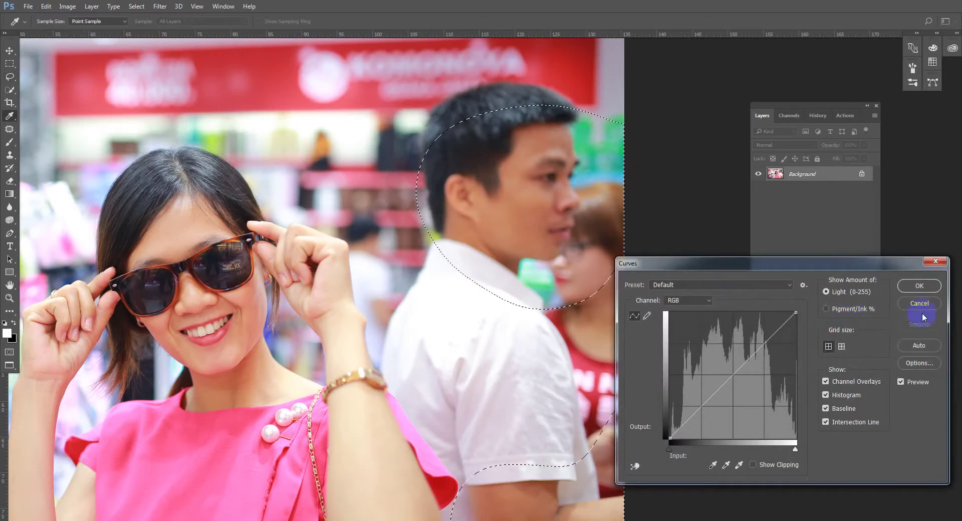
Step: Reopen Curves via Image > Adjustments and lift input 113 to output 134 on the man's area
click(920, 303)
click(67, 6)
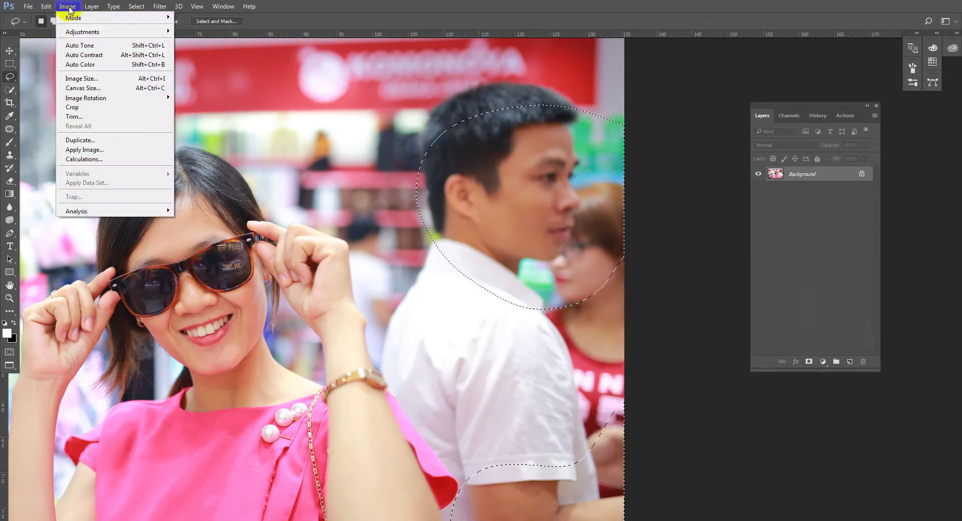
mouse_move(115, 31)
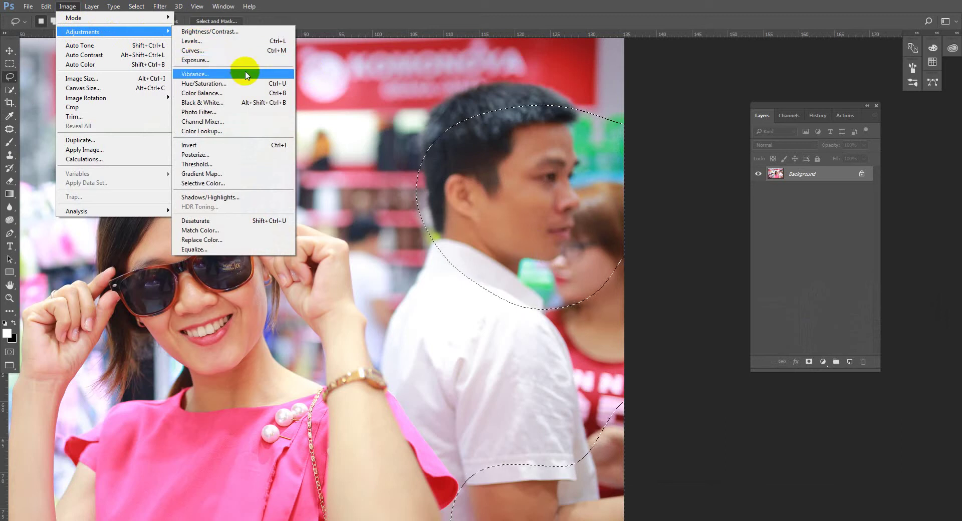
click(209, 52)
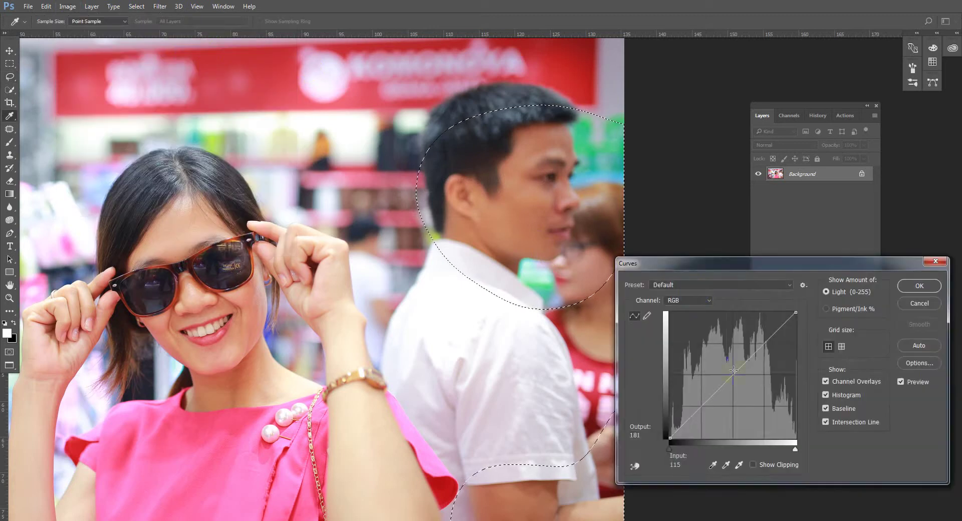
drag(733, 376, 726, 372)
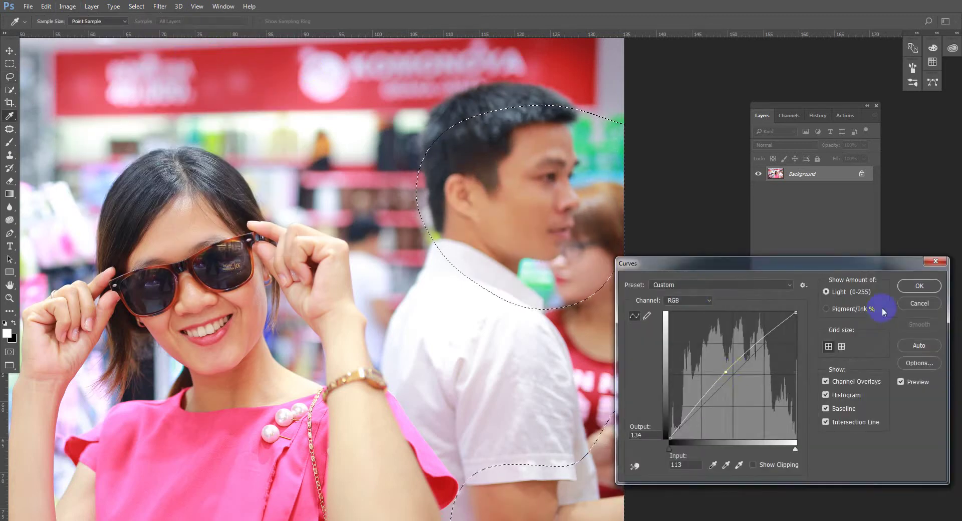
click(913, 290)
Step: Zoom out on the photo and clear the selection around the man
key(ctrl+minus)
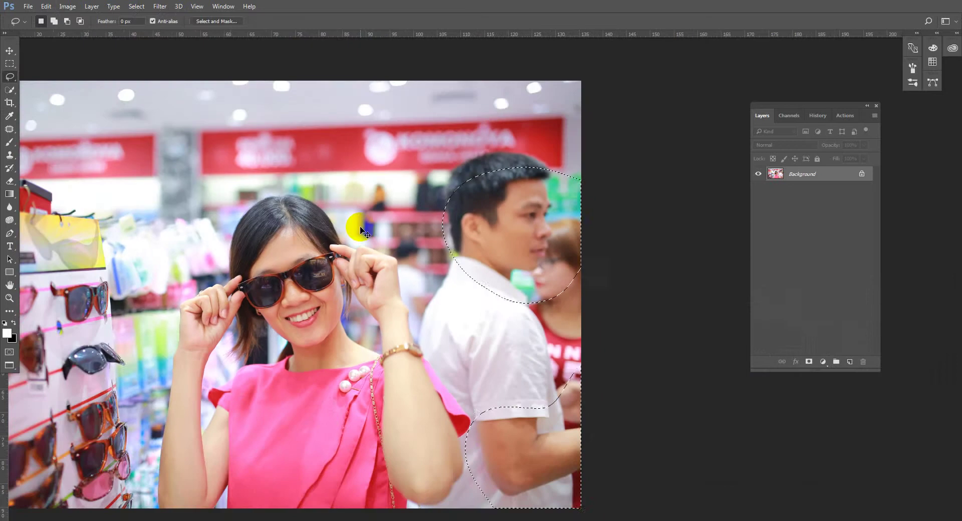
key(ctrl+minus)
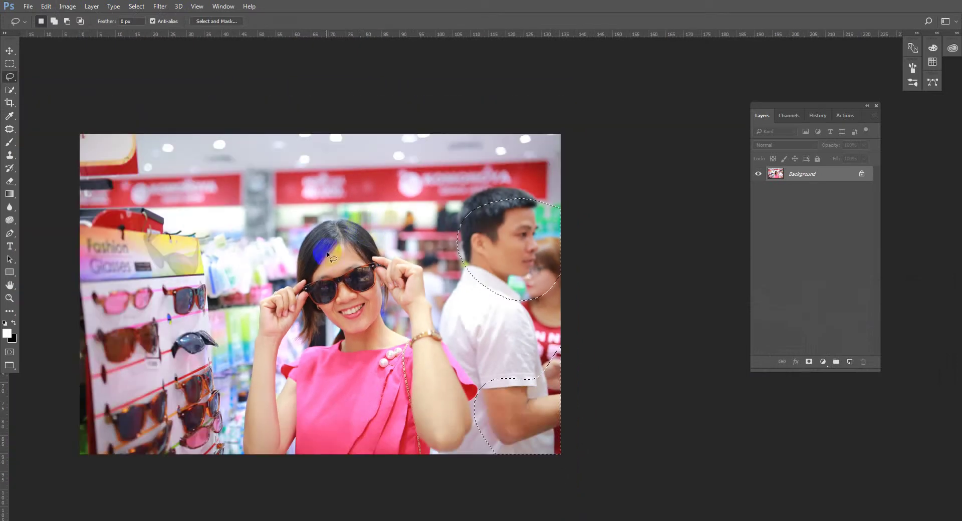
drag(319, 274, 338, 256)
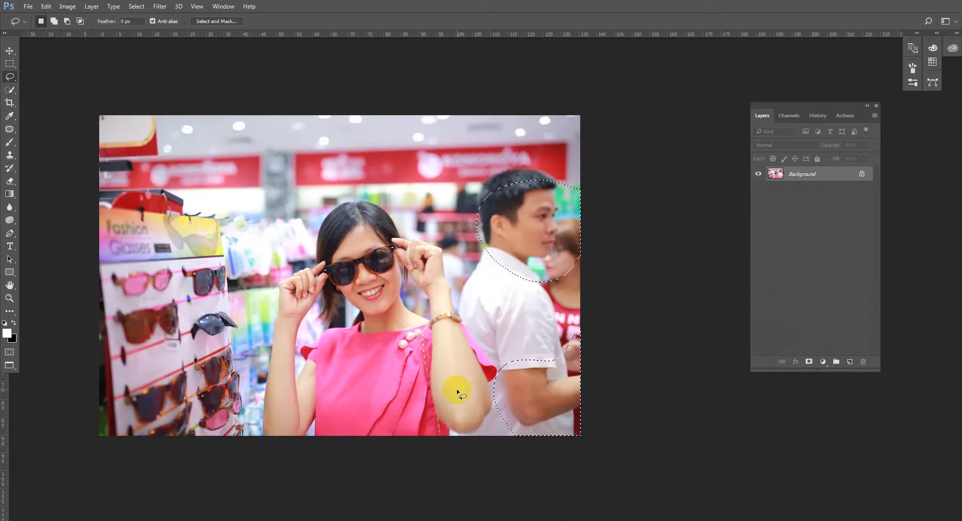
key(f)
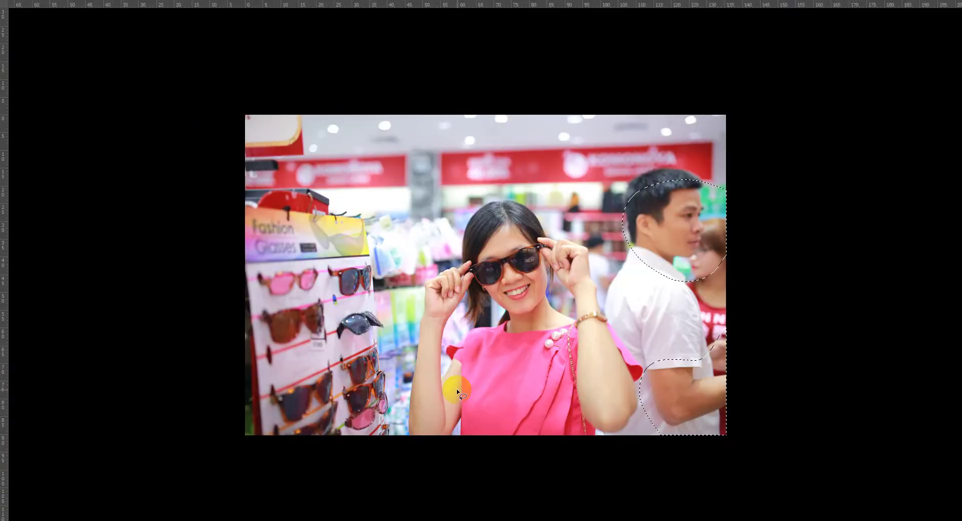
key(f)
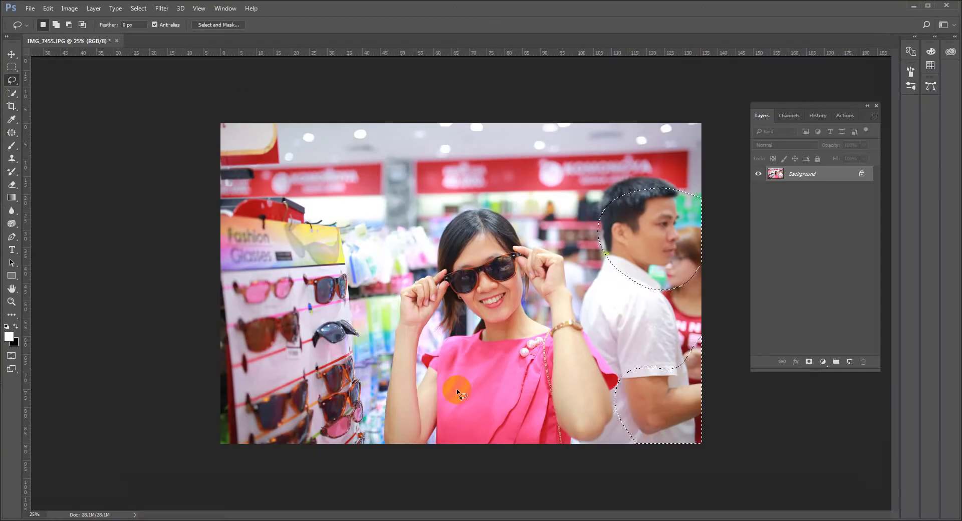
click(457, 390)
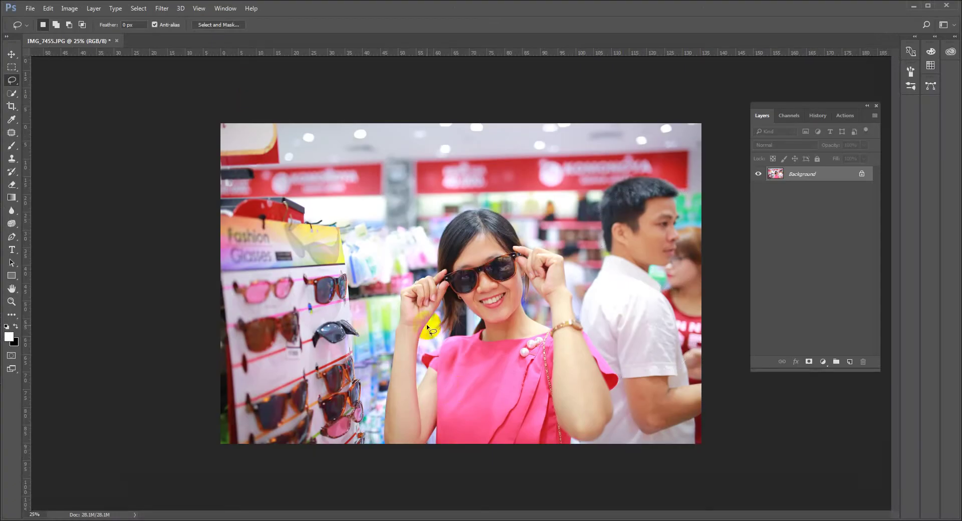
Step: With the Hand tool, zoom to 100% on the woman's face while cycling screen modes
key(h)
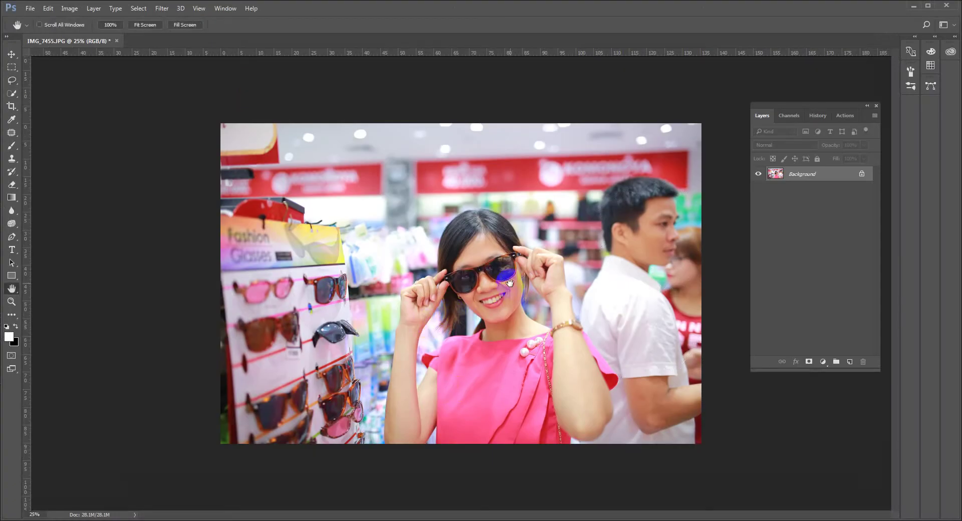
click(592, 216)
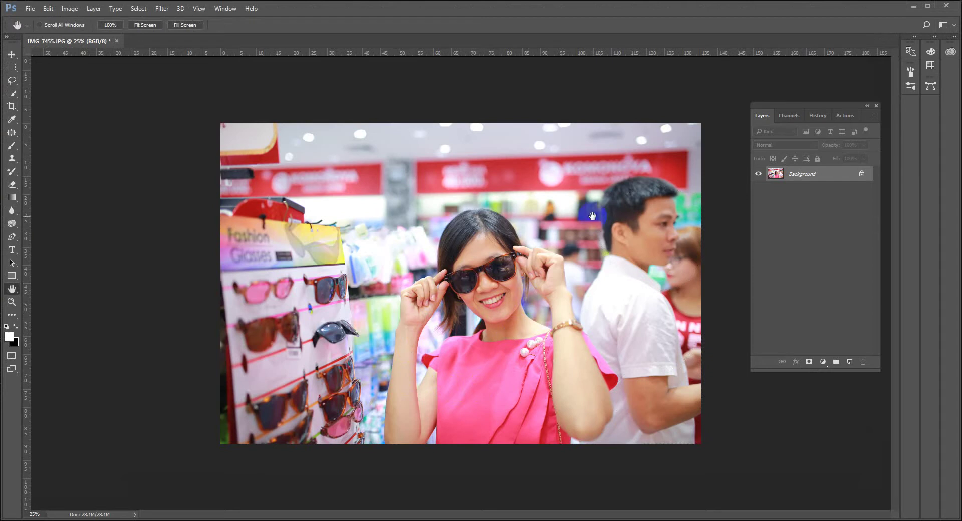
click(493, 238)
key(f)
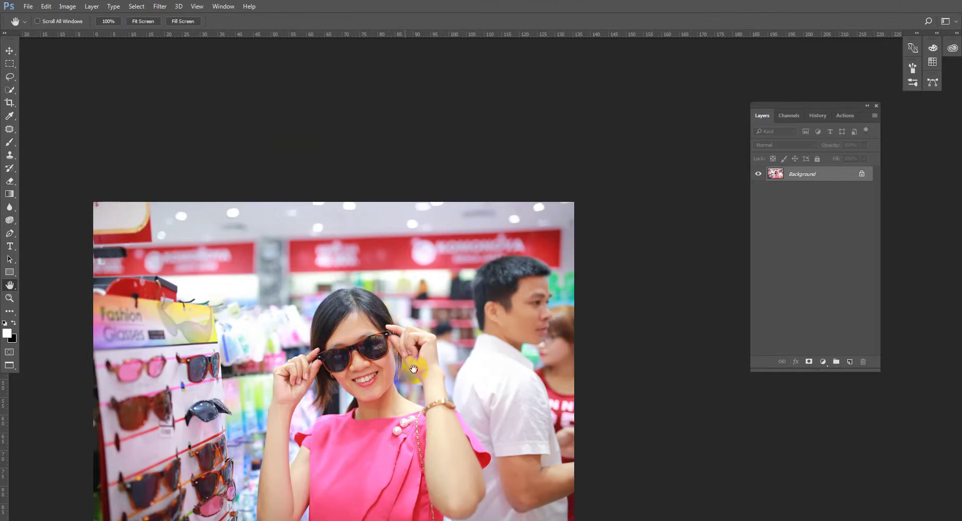
mouse_move(477, 240)
mouse_down()
mouse_move(641, 450)
mouse_move(918, 236)
mouse_move(707, 108)
mouse_move(256, 160)
mouse_move(202, 288)
mouse_move(446, 279)
mouse_up()
ctrl+click(425, 304)
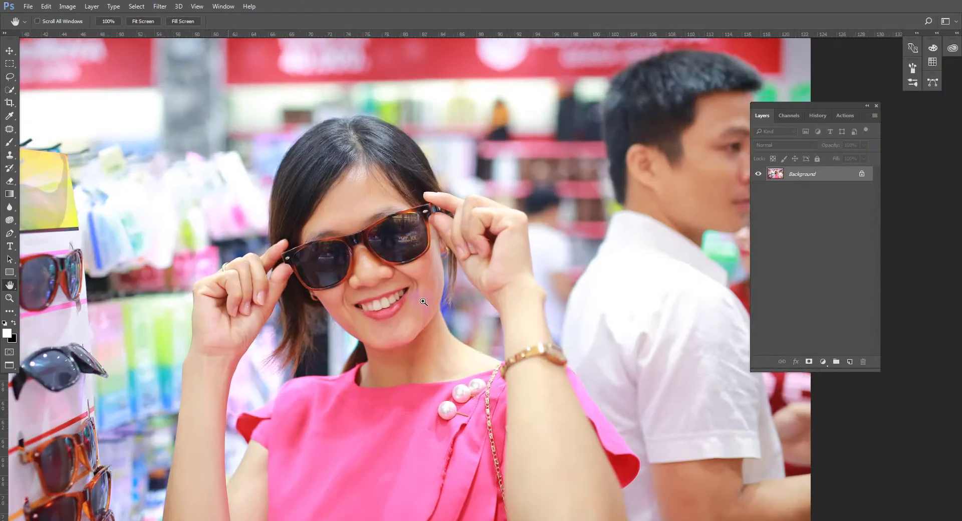
ctrl+click(425, 304)
key(ctrl+1)
key(f)
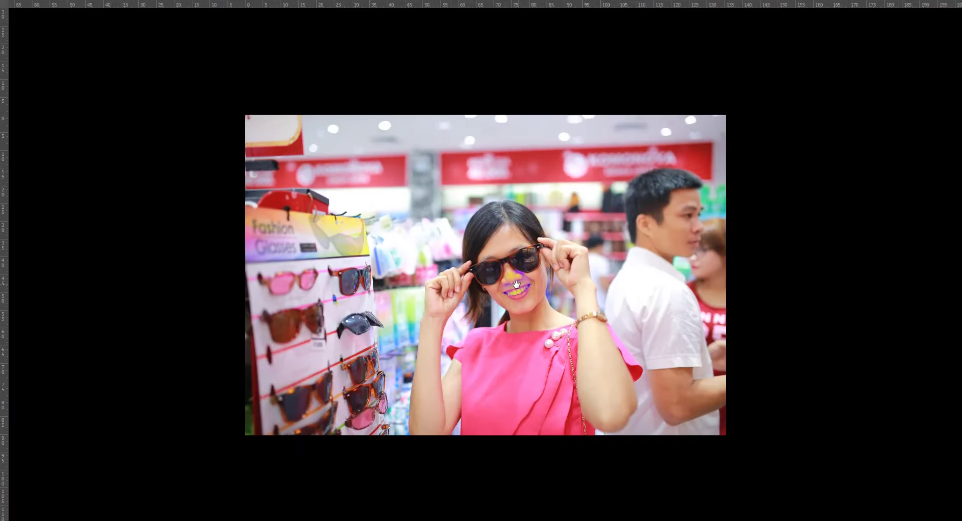
key(f)
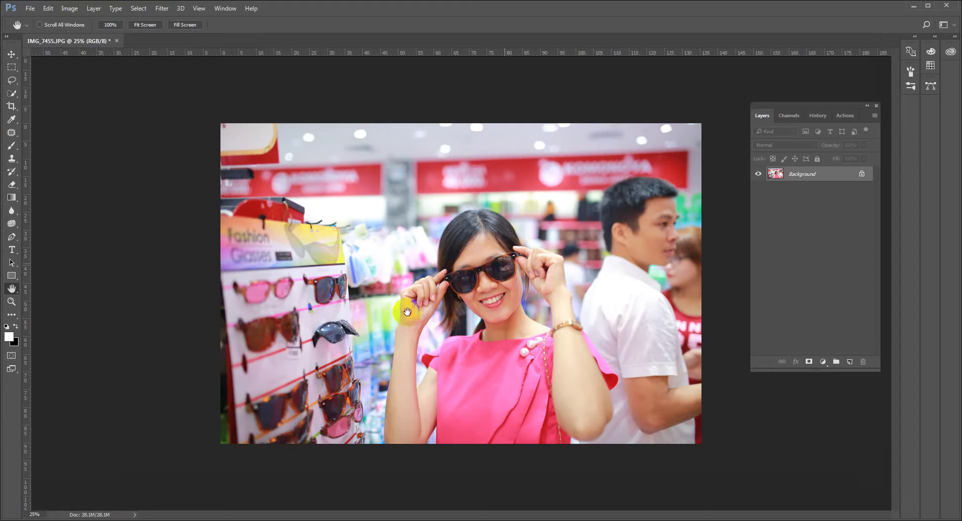
Step: Adjust the zoom between 33.3% and fit, ending on a close-up of the woman's face
ctrl+click(516, 284)
key(ctrl+minus)
key(ctrl+plus)
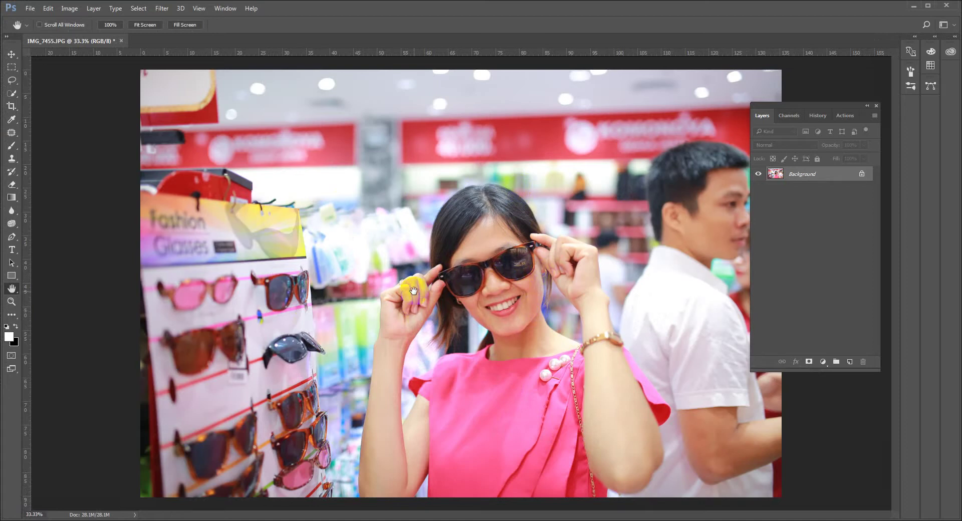
key(f)
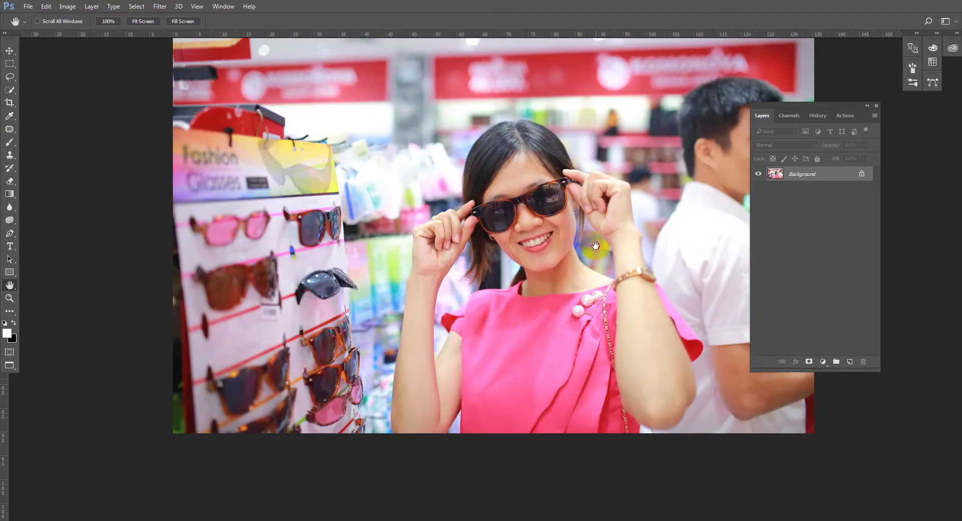
mouse_move(419, 299)
mouse_down()
mouse_move(353, 331)
mouse_move(414, 298)
mouse_up()
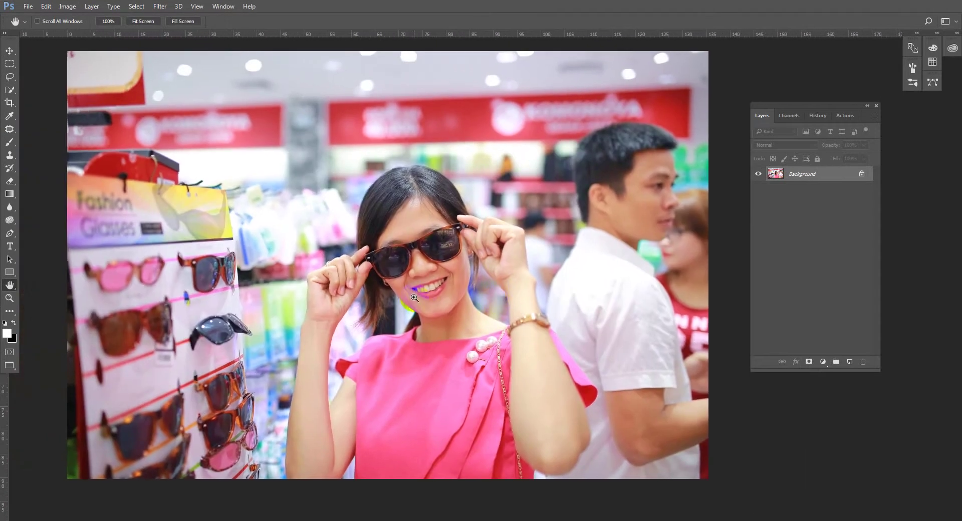
ctrl+click(414, 297)
key(ctrl+minus)
key(ctrl+minus)
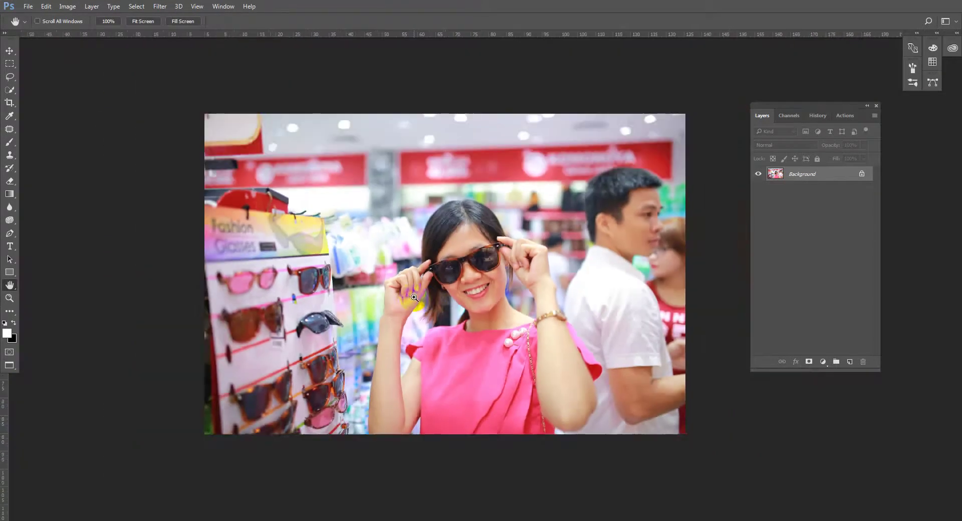
ctrl+click(455, 298)
ctrl+click(455, 297)
Step: Draw a loose lasso selection around the woman's face
drag(576, 292, 430, 297)
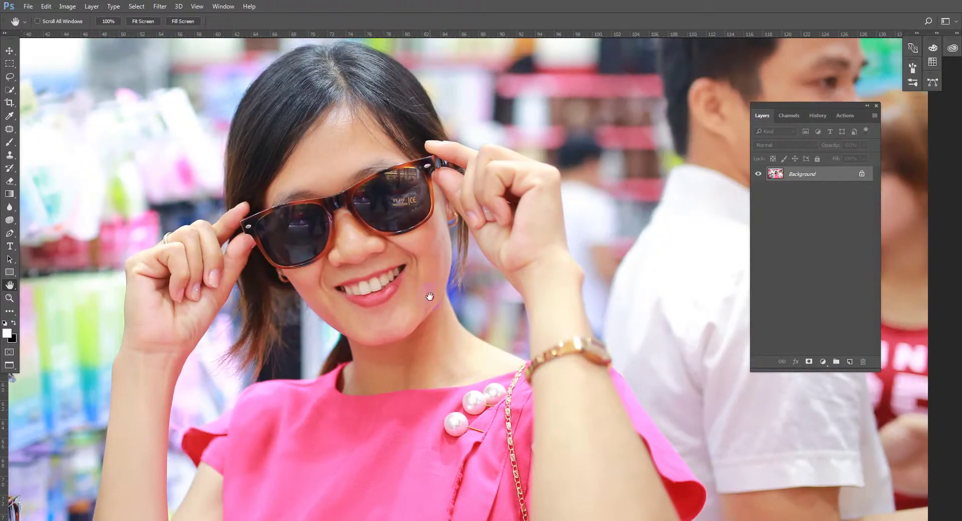
key(j)
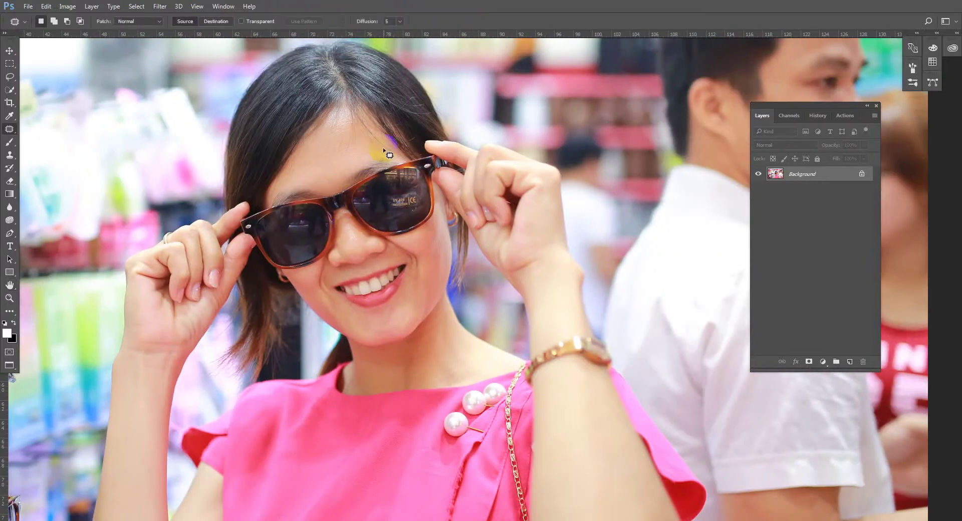
click(9, 77)
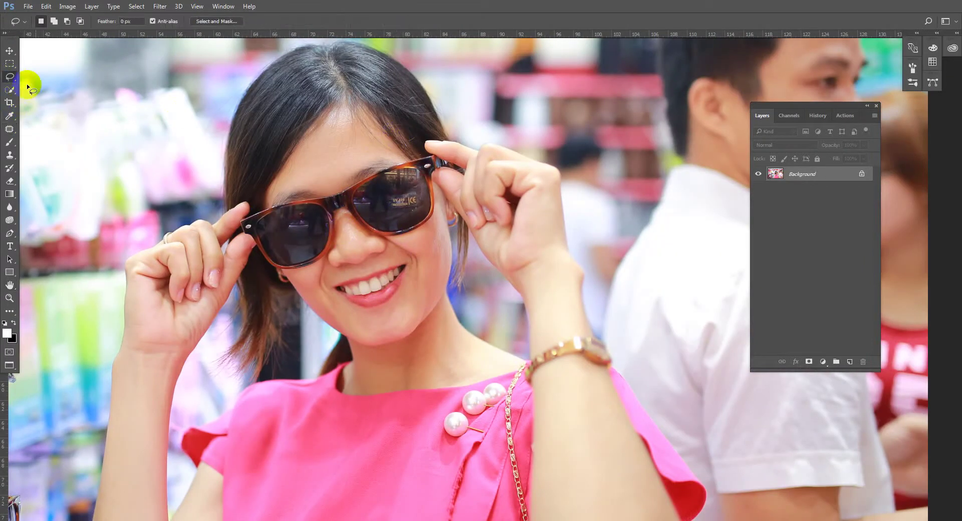
drag(395, 109, 449, 218)
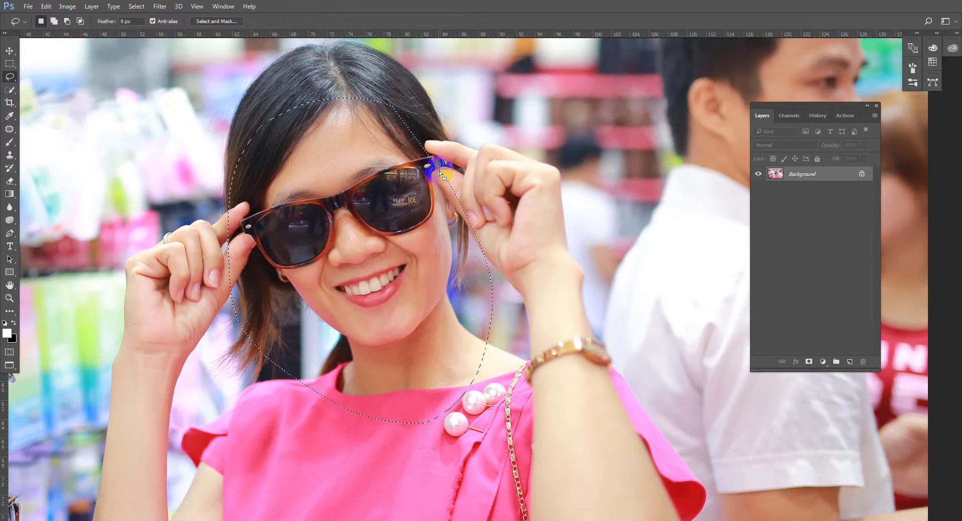
key(Delete)
key(Escape)
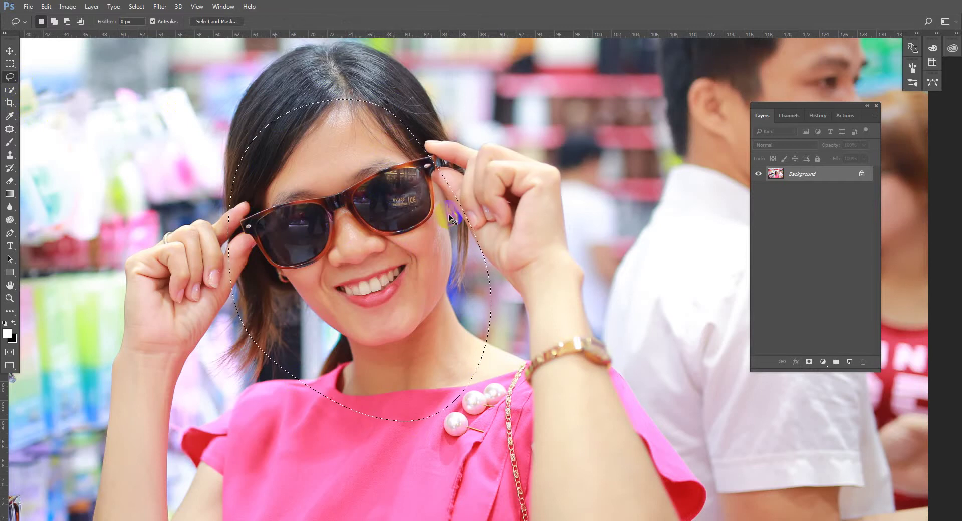
Step: Lift the face selection's curve from input 120 to 131, then deselect and zoom out
key(ctrl+m)
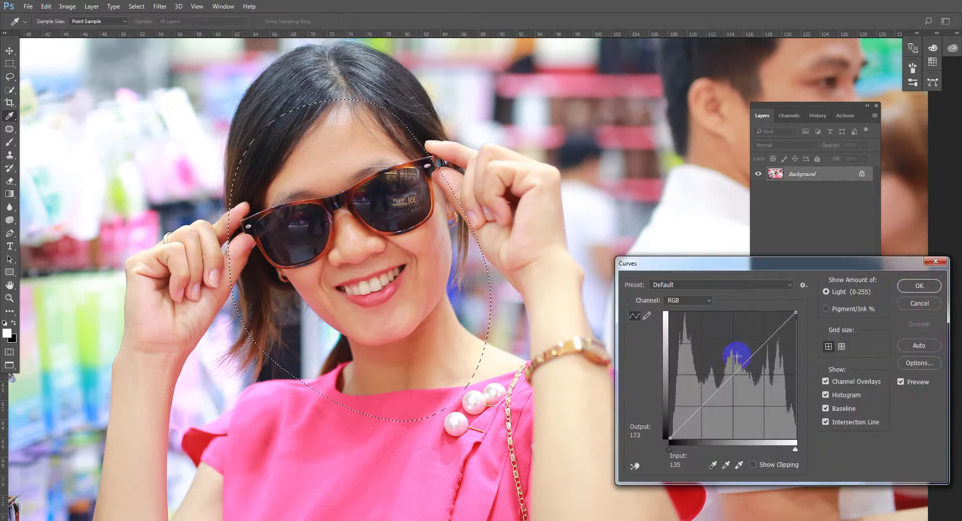
drag(731, 375, 730, 373)
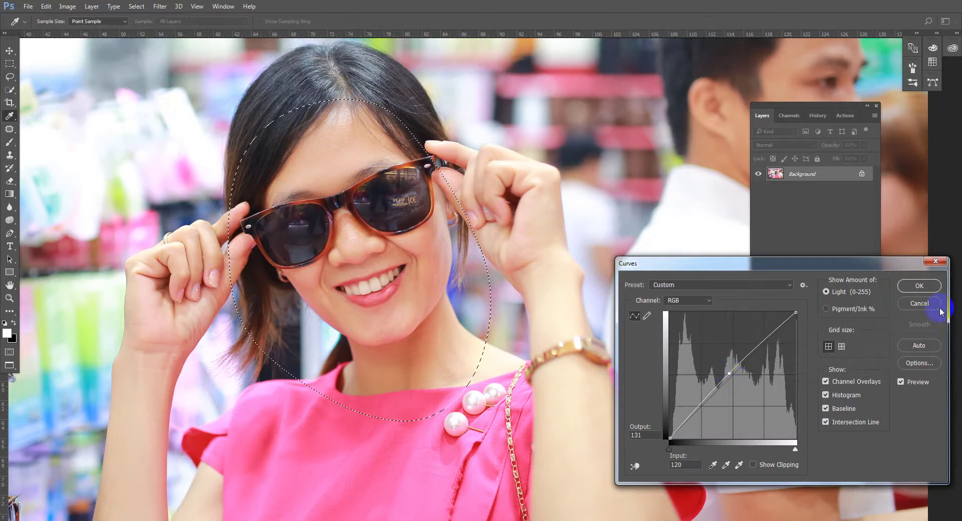
click(926, 288)
key(ctrl+d)
scroll(576, 167, down, 3)
scroll(576, 167, down, 3)
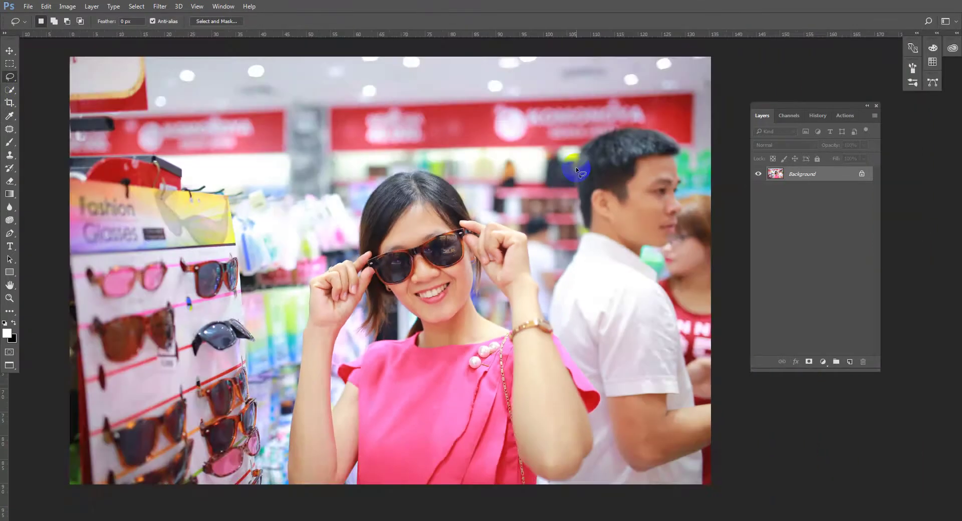
key(l)
scroll(577, 171, down, 2)
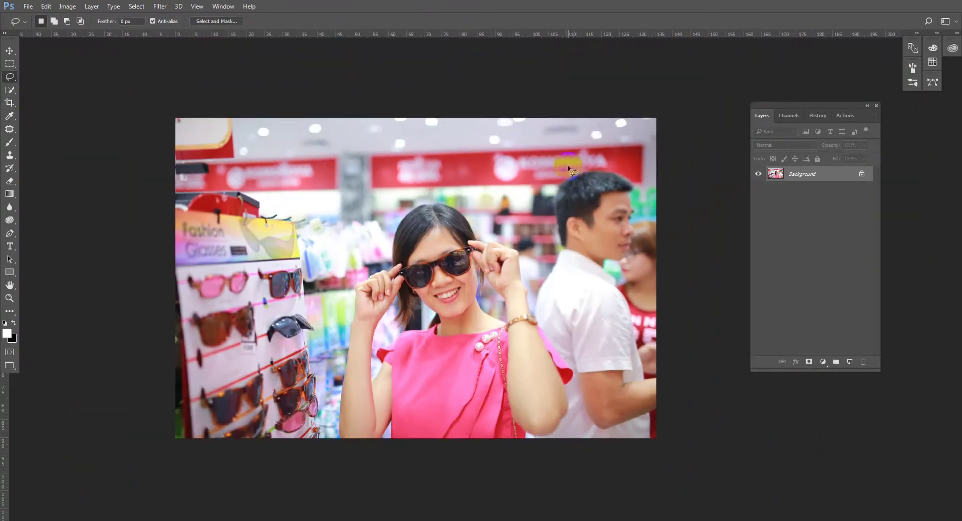
Step: Try 20×30 cm and then 30×20 cm crop frames, discarding both
key(c)
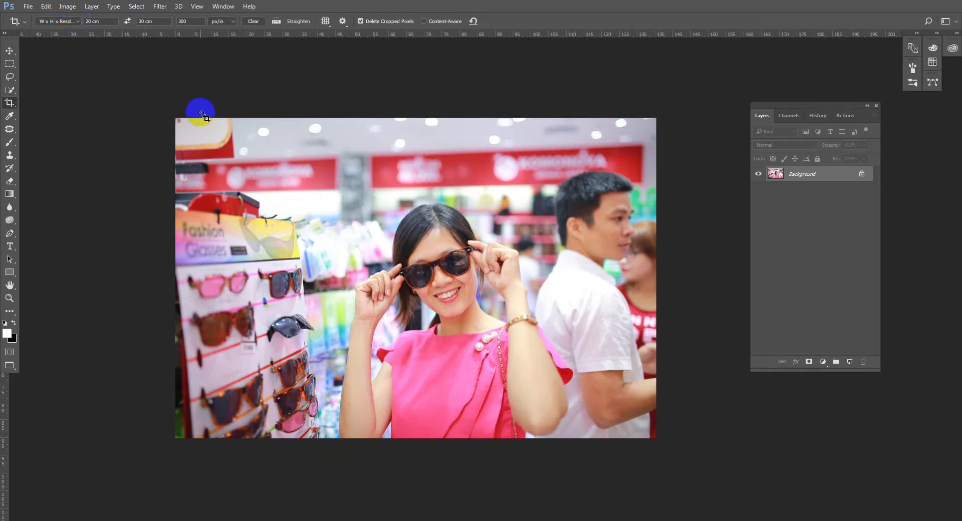
click(672, 446)
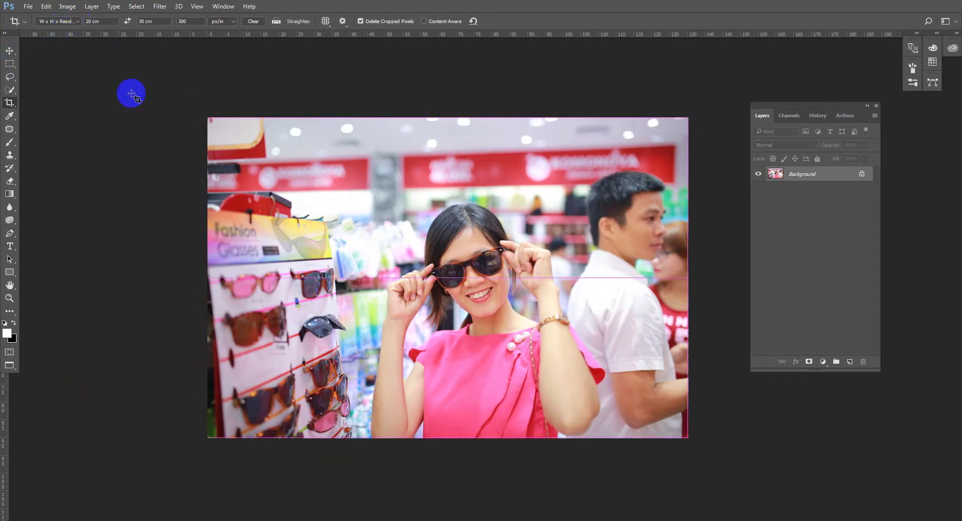
key(Escape)
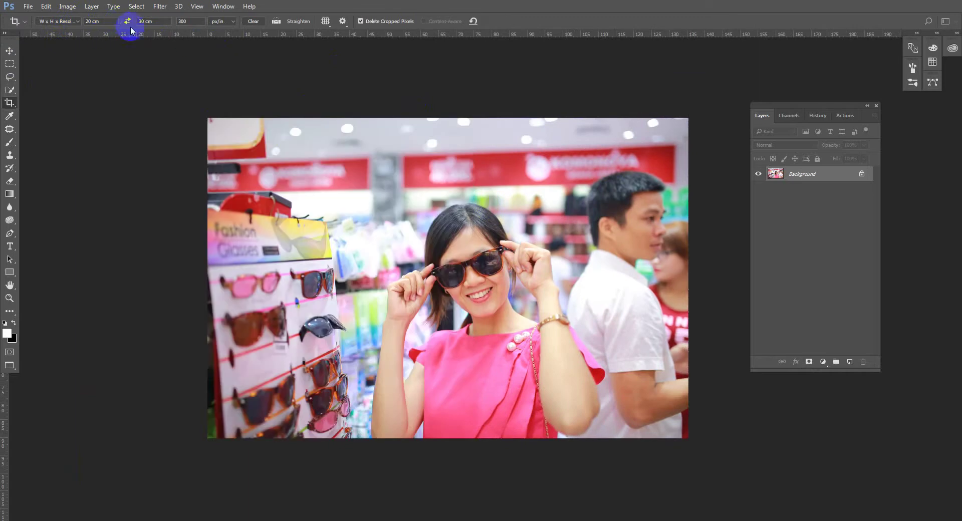
click(714, 449)
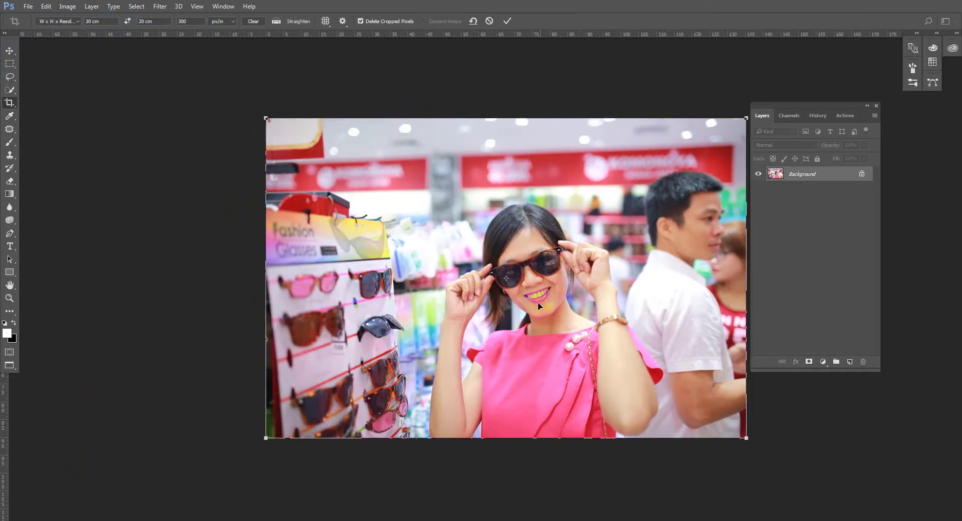
key(Return)
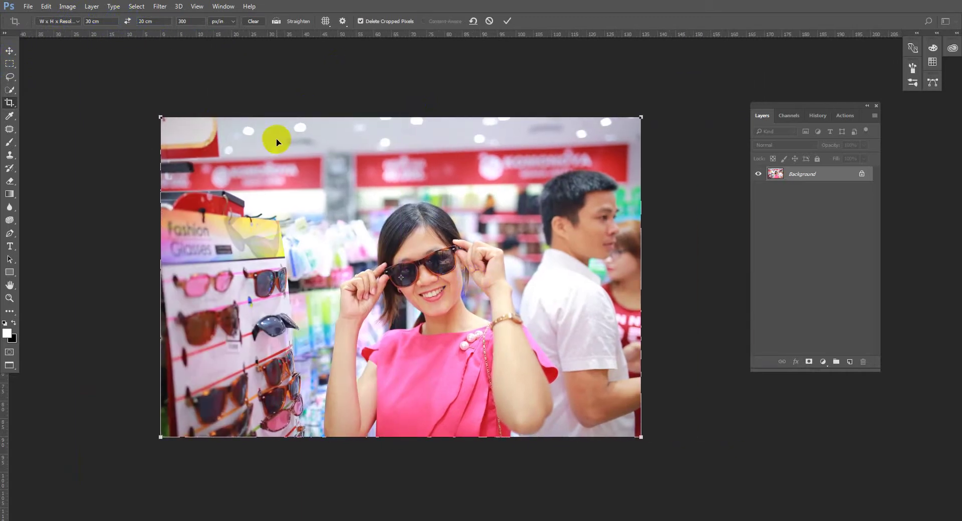
click(78, 22)
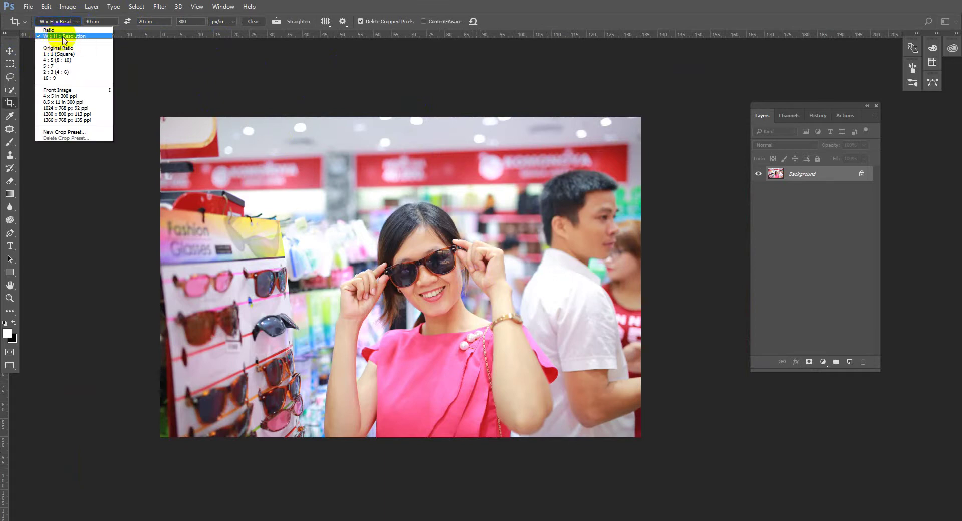
Step: Switch the crop to free Ratio mode and draw, then dismiss, a whole-image crop frame
click(60, 31)
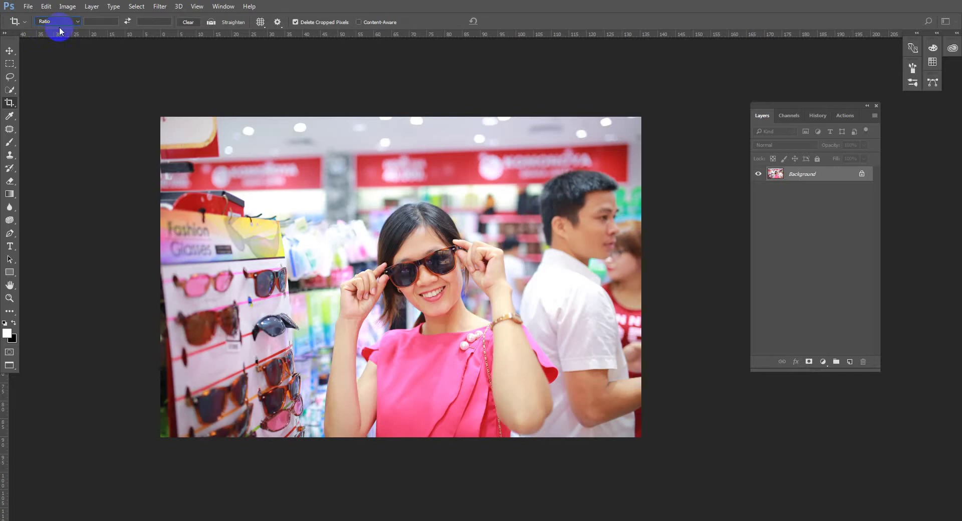
drag(684, 457, 19, 91)
click(203, 142)
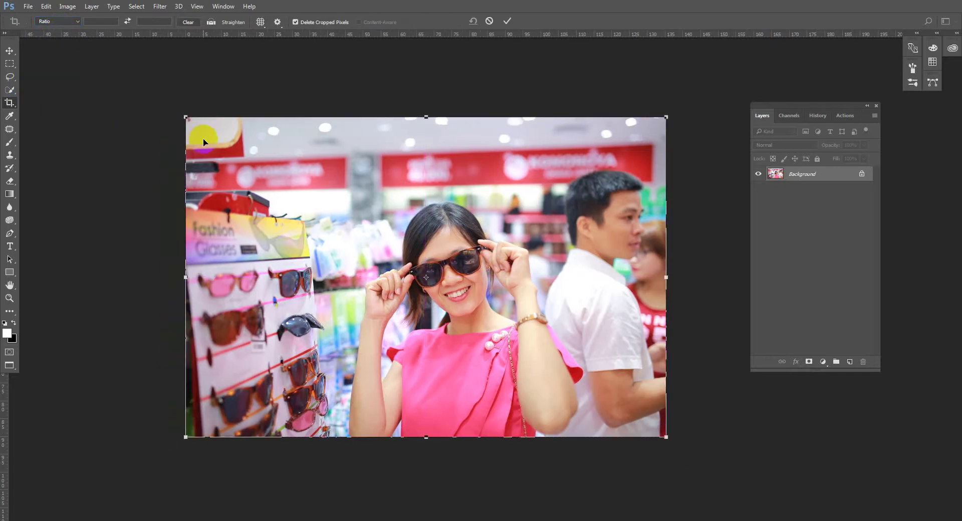
key(Return)
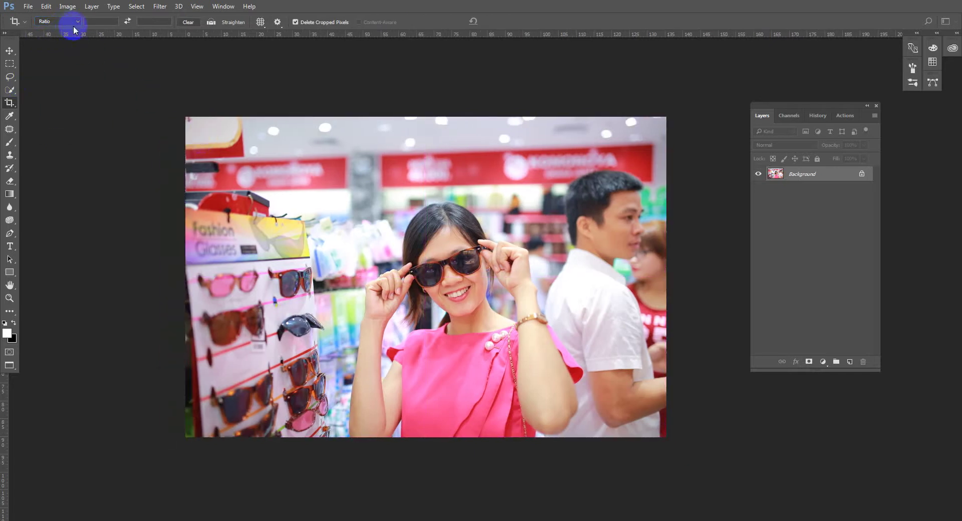
Step: Try the 4 × 5 in 300 ppi preset, cancel it, and switch to W x H x Resolution
click(74, 26)
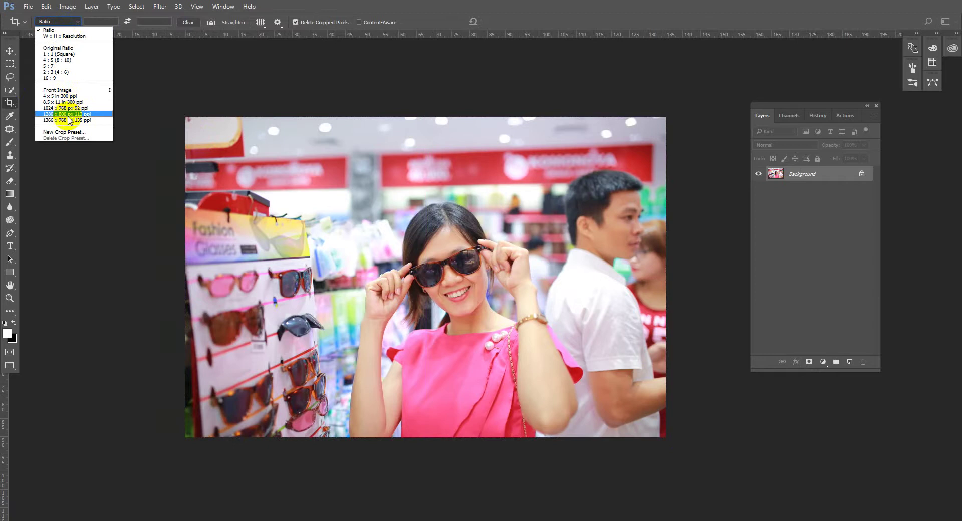
click(65, 96)
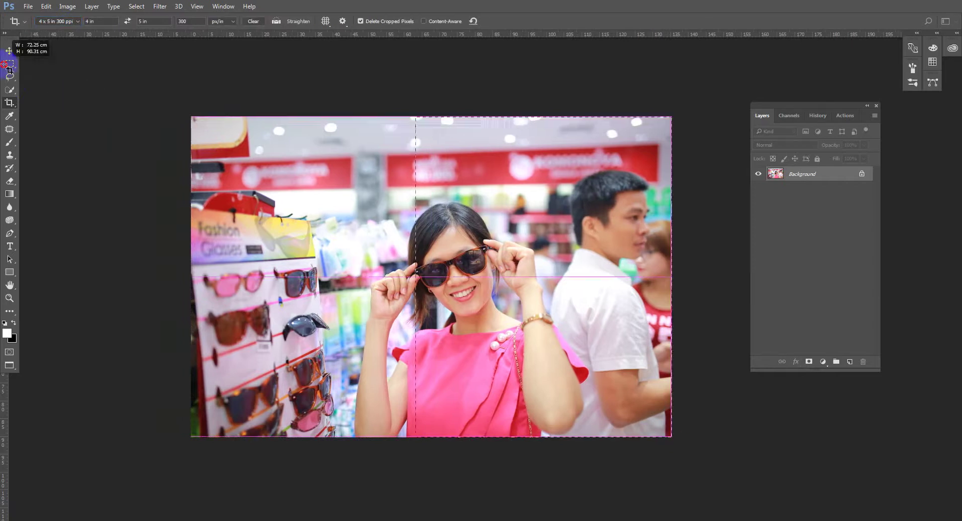
key(Escape)
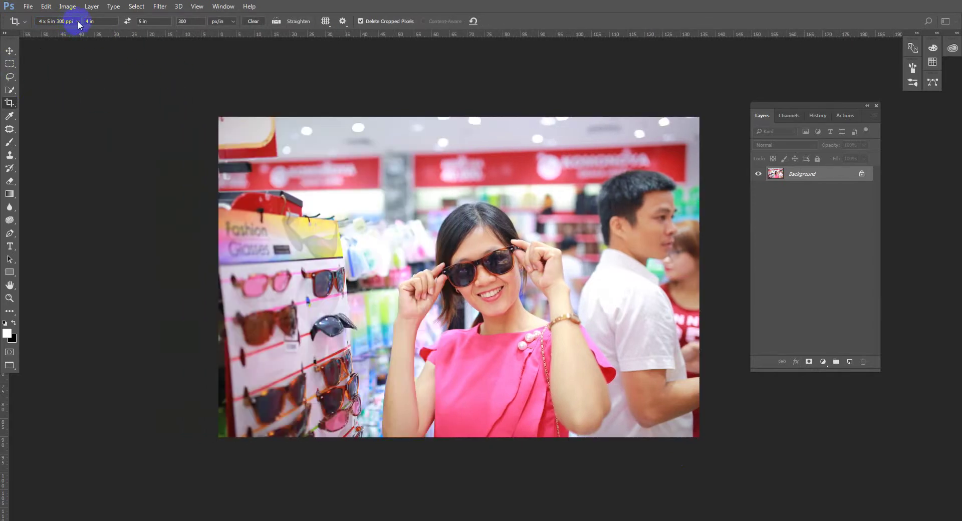
click(77, 23)
click(70, 35)
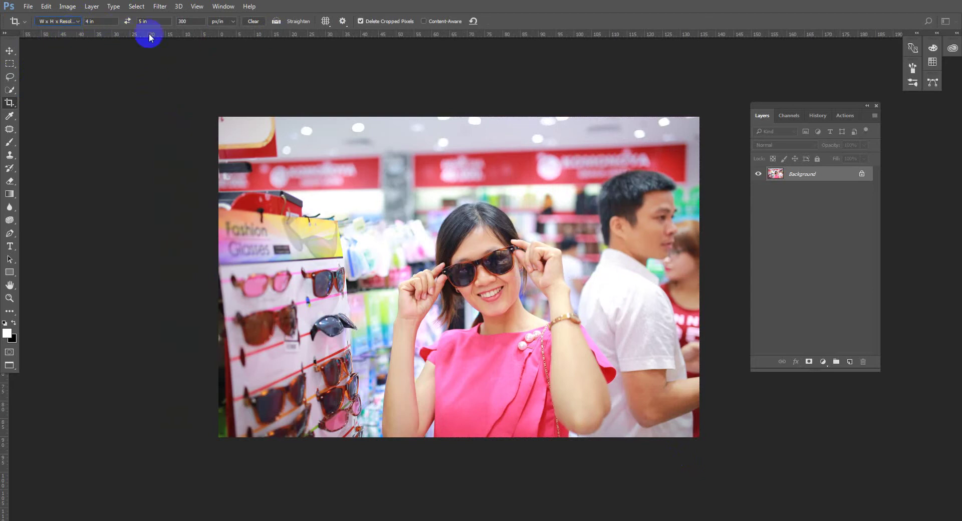
click(326, 21)
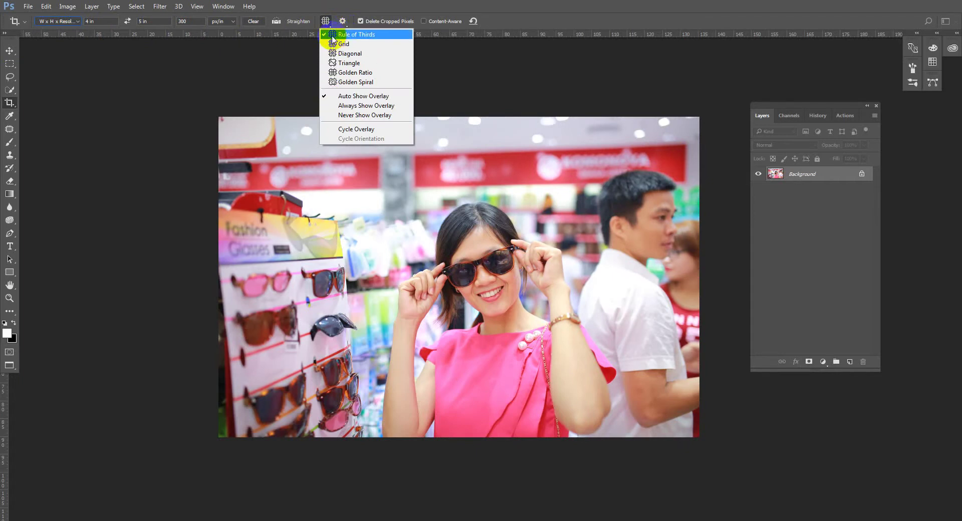
Step: Show a grid crop overlay and enter an 18 cm crop width
click(357, 48)
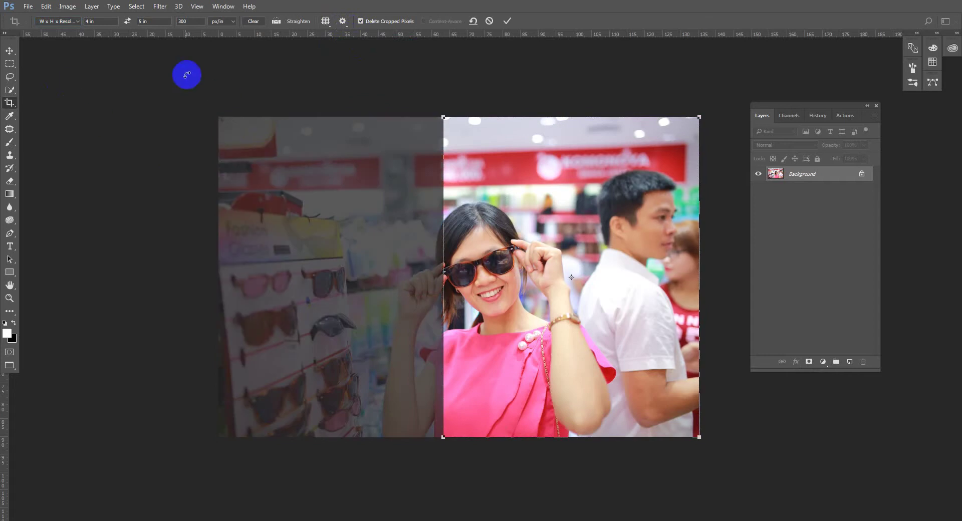
key(Escape)
double_click(103, 20)
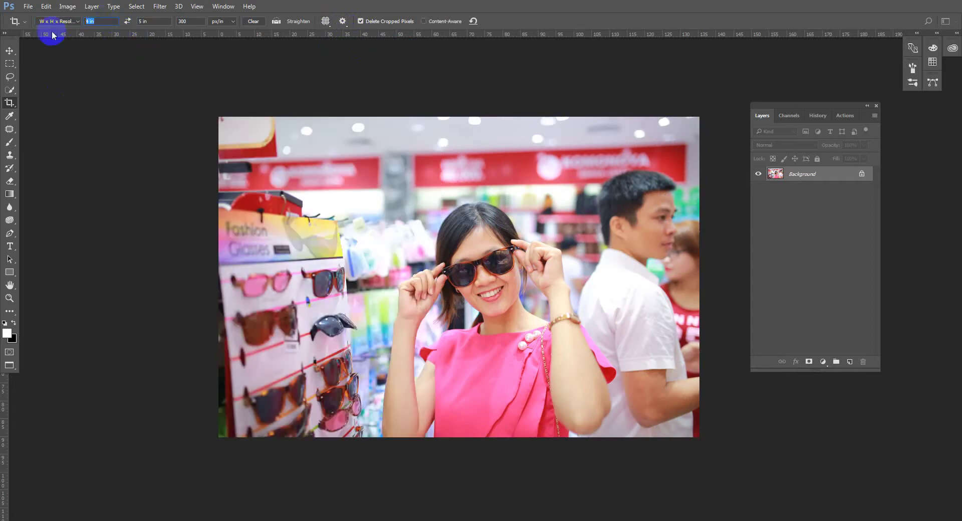
text(18)
key(shift+Tab)
text(1)
double_click(151, 21)
drag(707, 451, 473, 187)
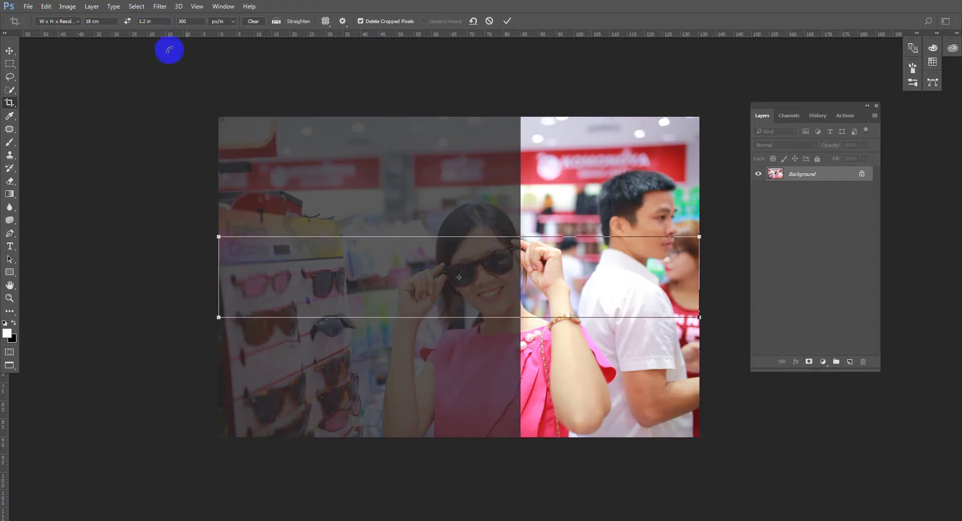
key(Escape)
Step: Set the crop height to 12.7 cm and test a fixed-proportion crop box
double_click(150, 21)
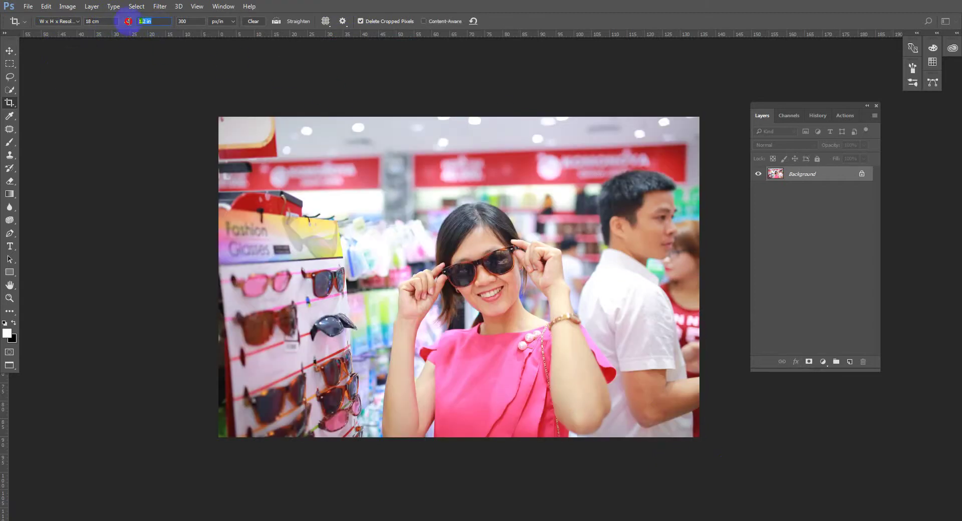
text(12.7)
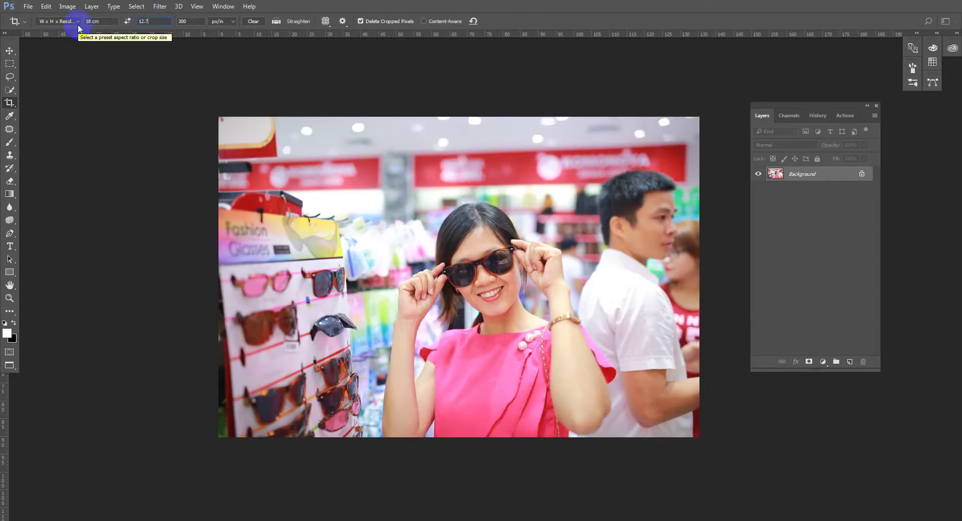
text( cm)
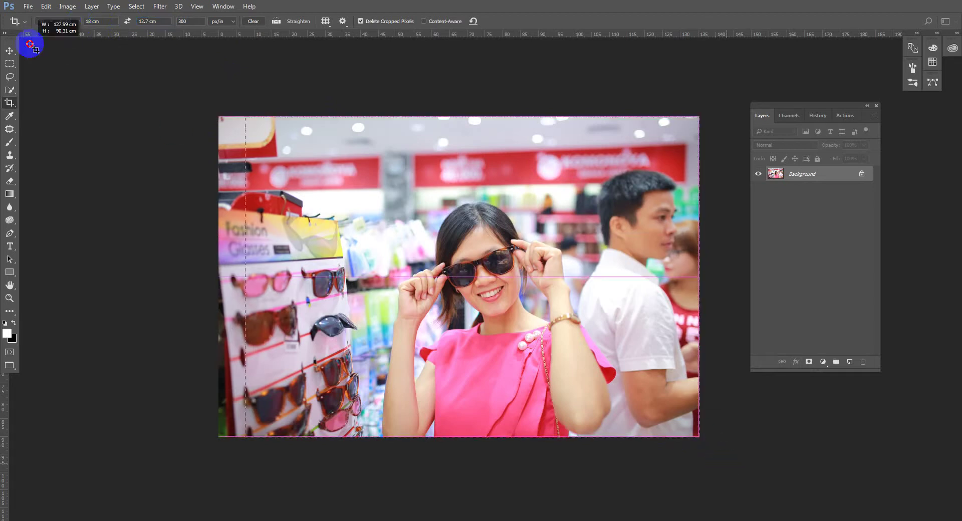
drag(28, 43, 293, 189)
key(Escape)
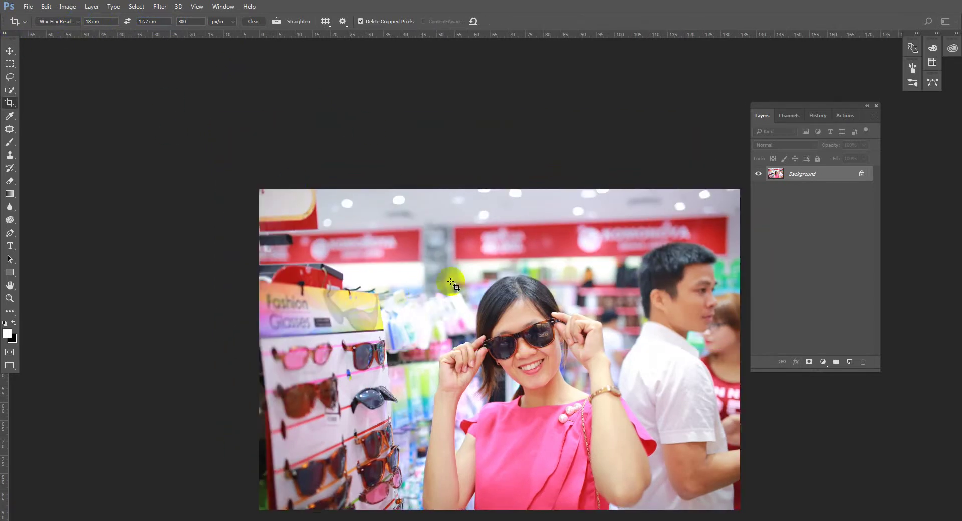
drag(475, 340, 372, 265)
Step: Set crop guides to show only while adjusting and frame a crop excluding the left strip
click(345, 21)
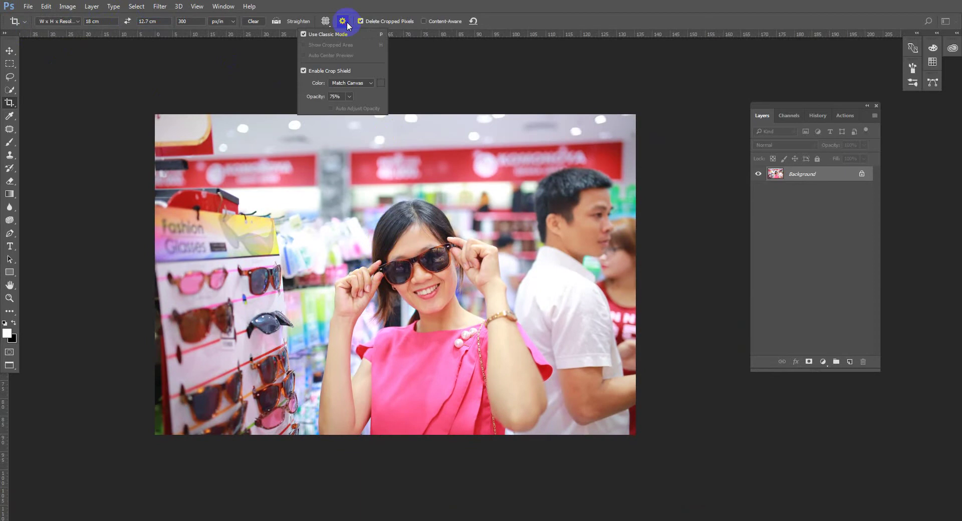
click(330, 22)
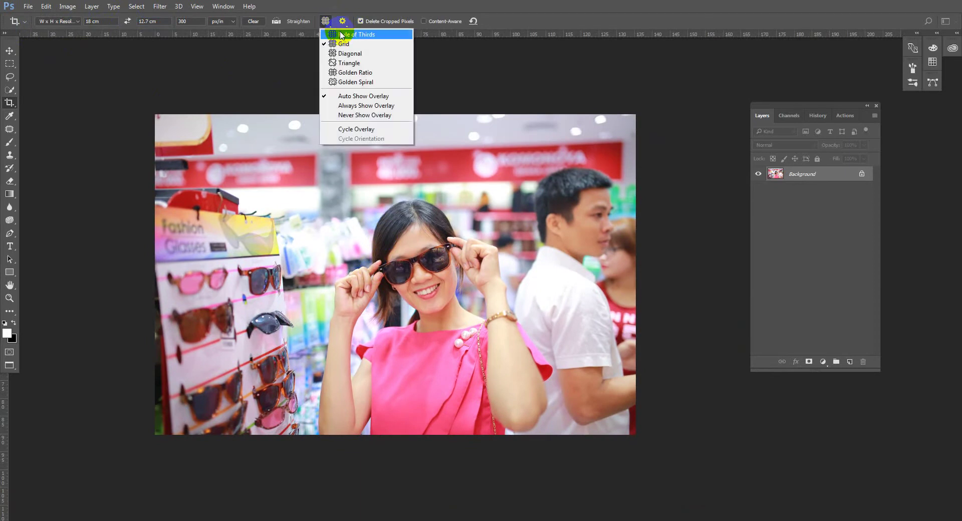
click(373, 105)
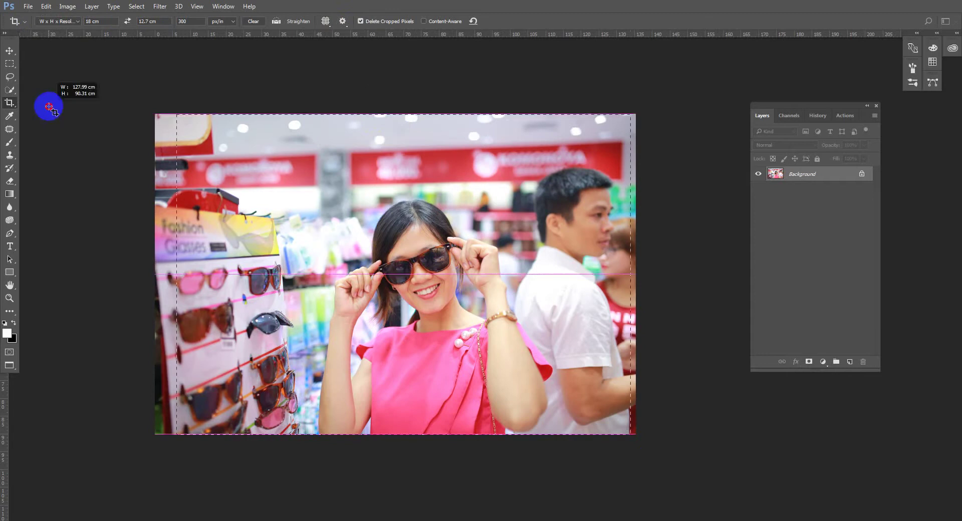
drag(49, 106, 48, 106)
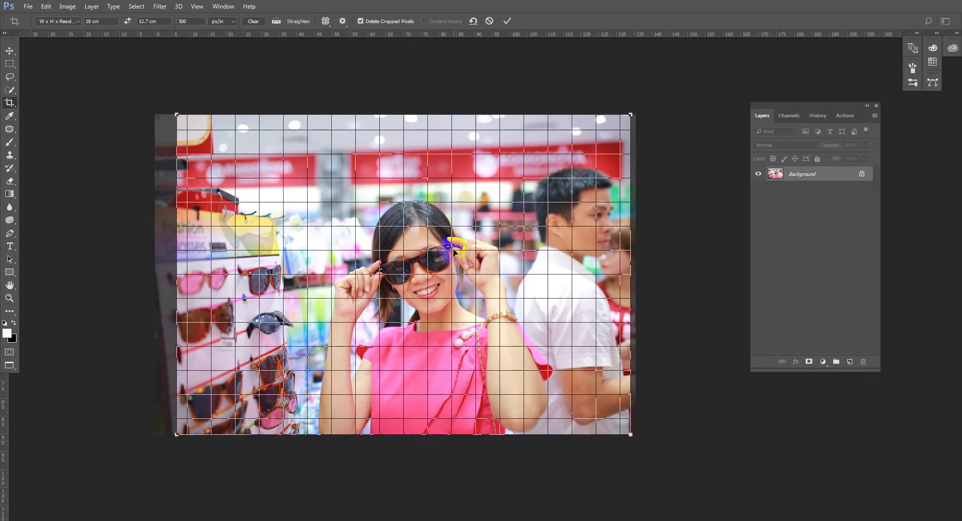
key(Escape)
click(325, 21)
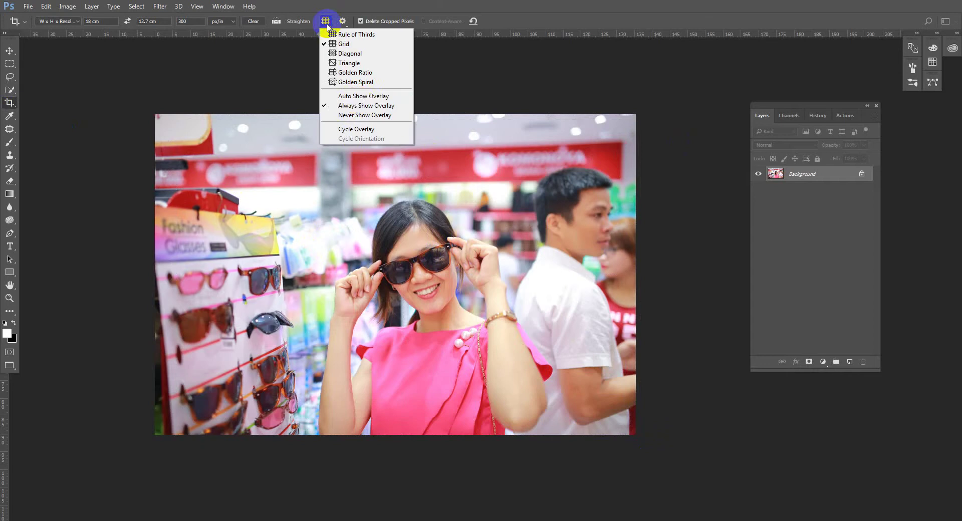
click(359, 96)
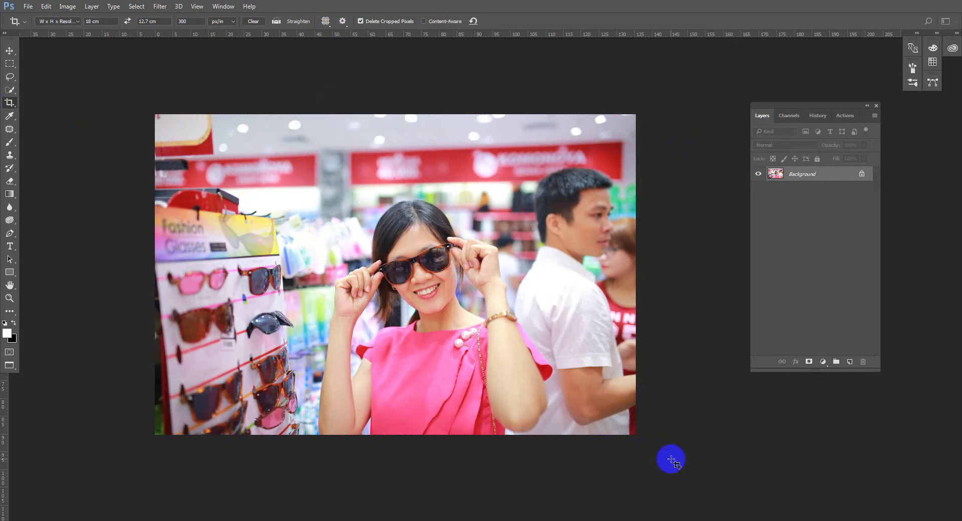
drag(318, 243, 165, 144)
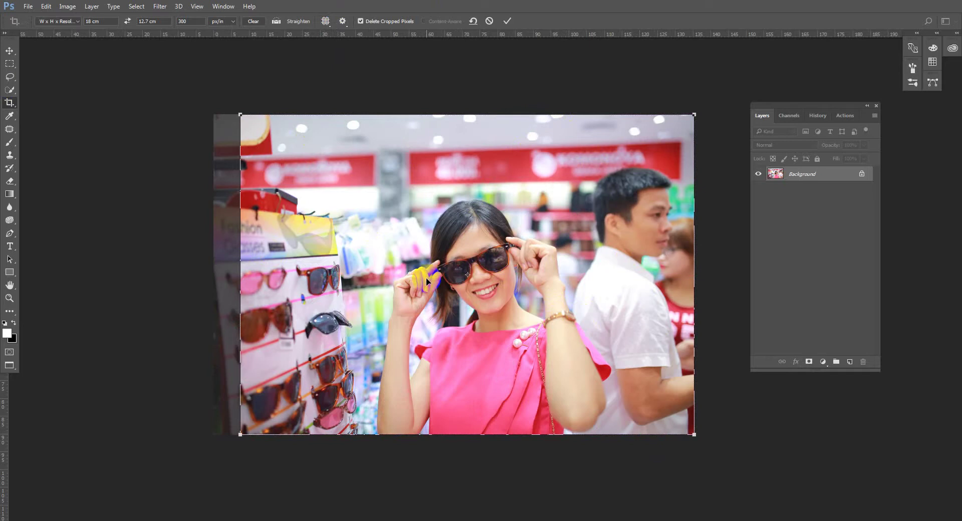
Step: Use Rule of Thirds guides, pull the top-left crop corner inward, and commit the 18 × 12.7 cm crop
click(239, 113)
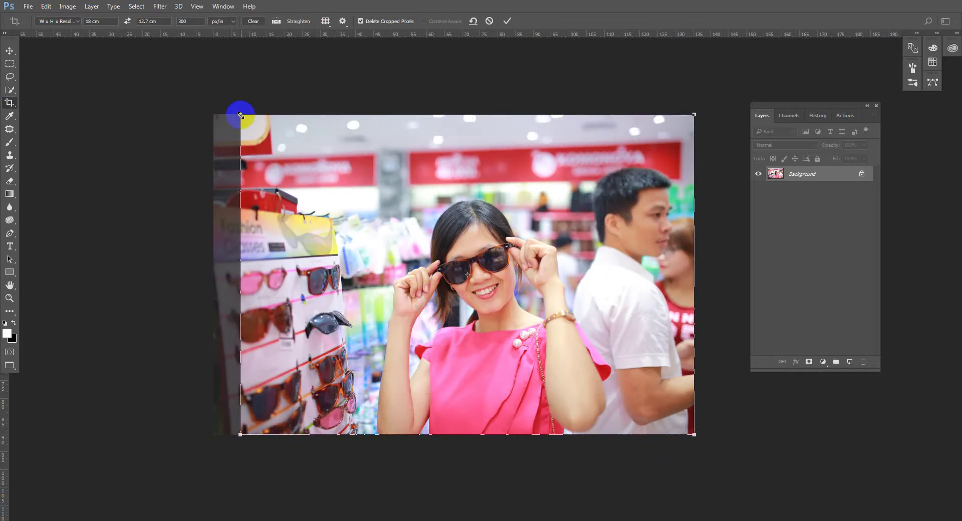
drag(239, 114, 241, 115)
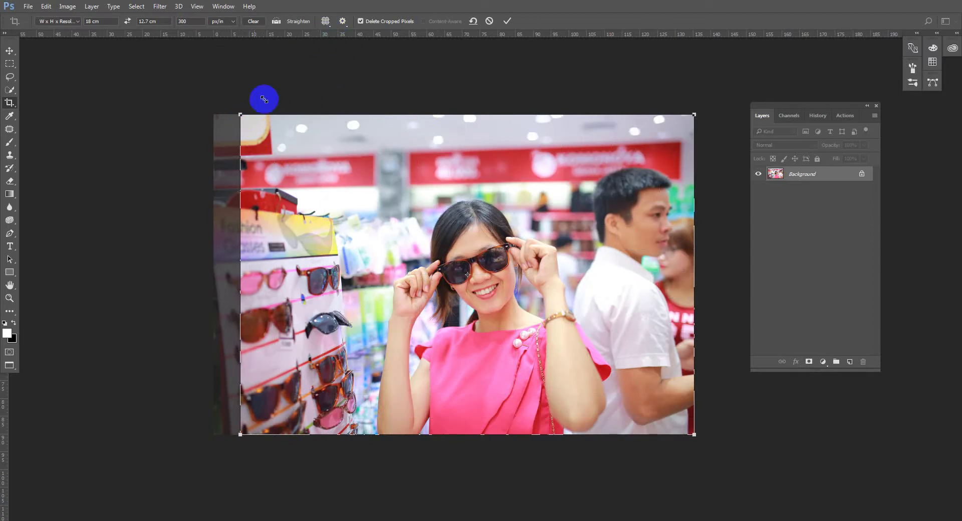
click(240, 113)
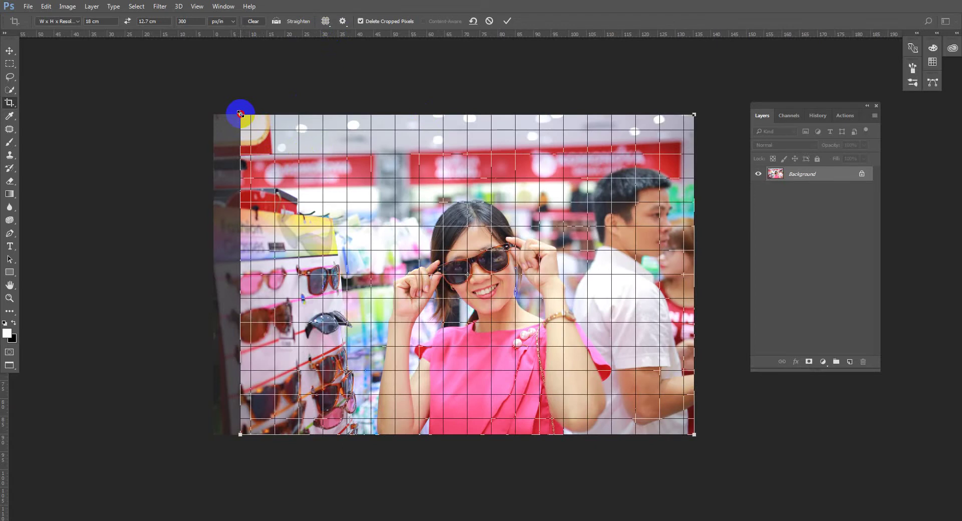
click(325, 21)
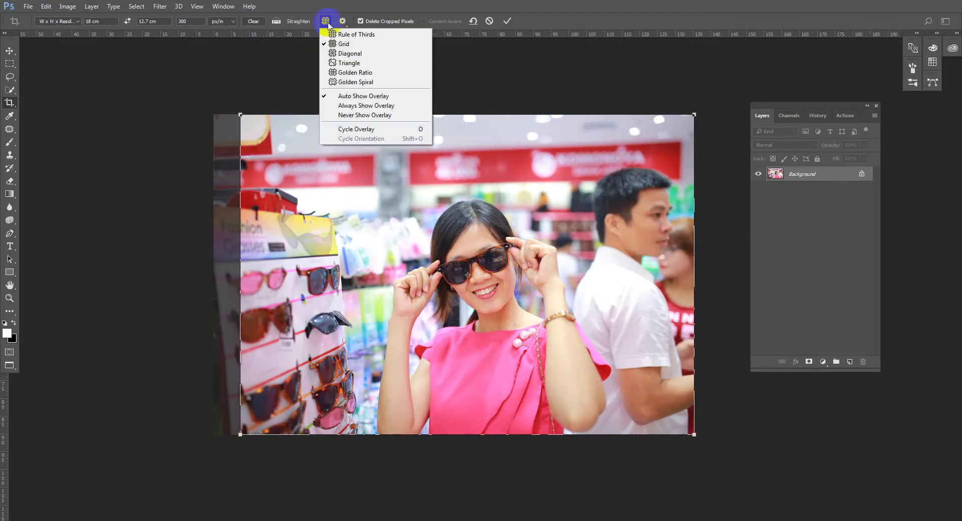
click(337, 34)
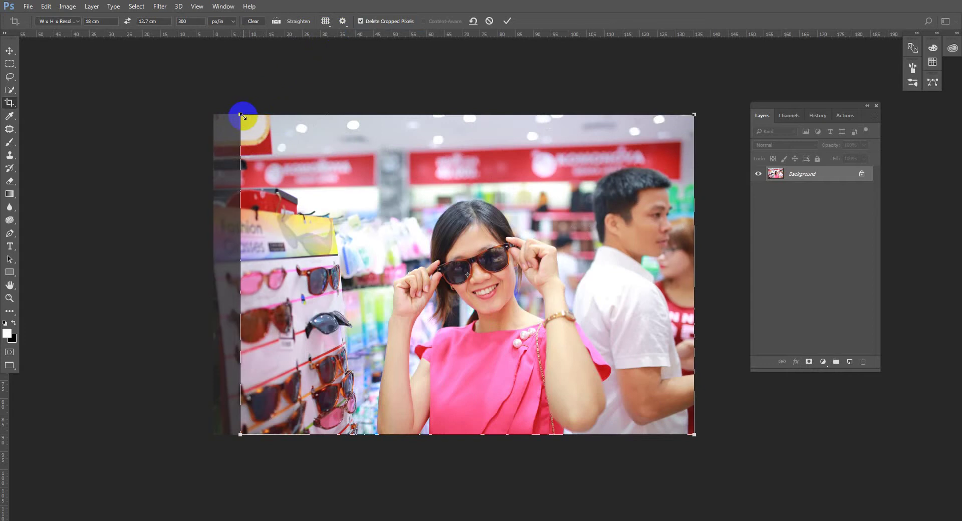
mouse_move(241, 114)
mouse_down()
mouse_move(280, 145)
mouse_move(259, 116)
mouse_move(204, 97)
mouse_move(256, 126)
mouse_up()
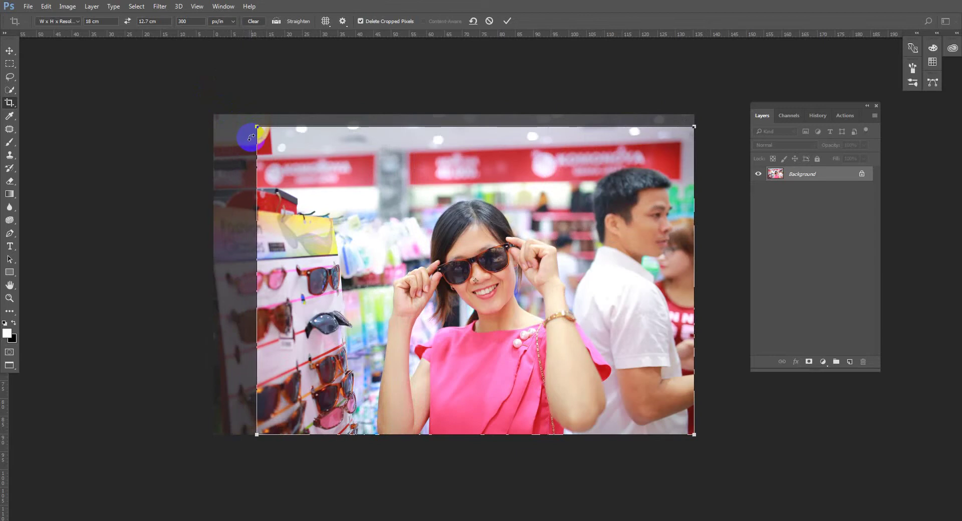
key(Return)
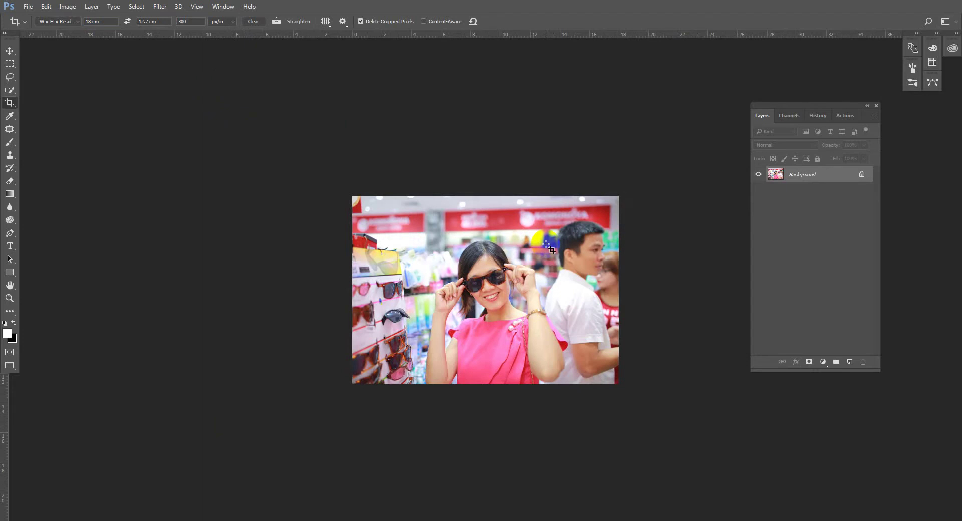
key(ctrl+plus)
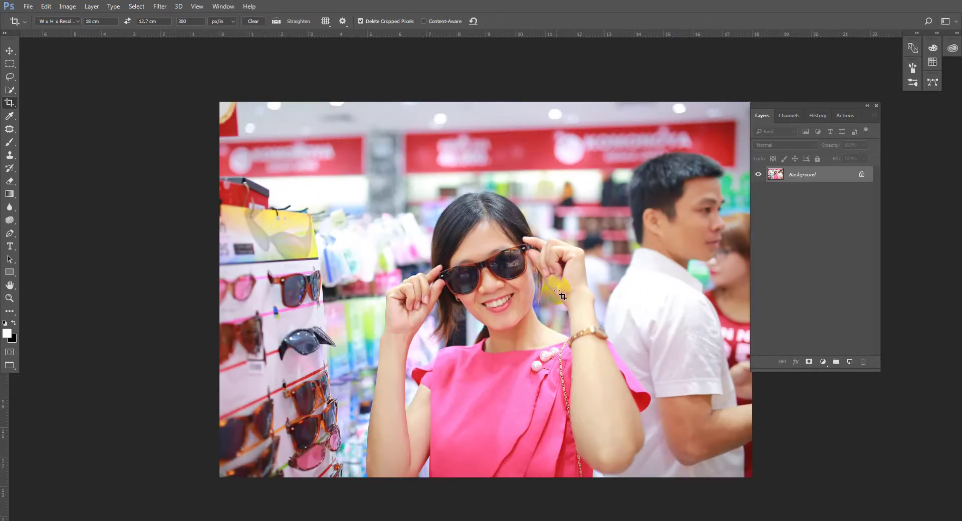
key(ctrl+alt+i)
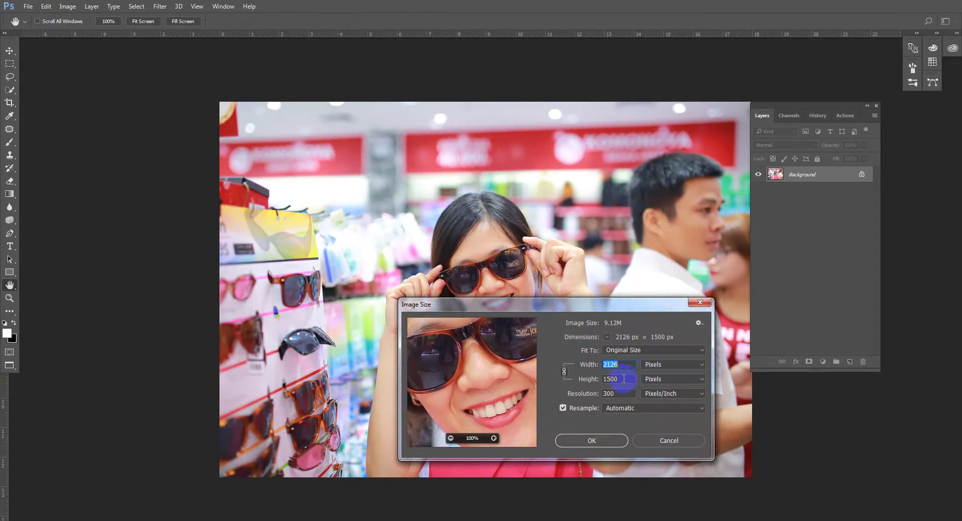
click(662, 364)
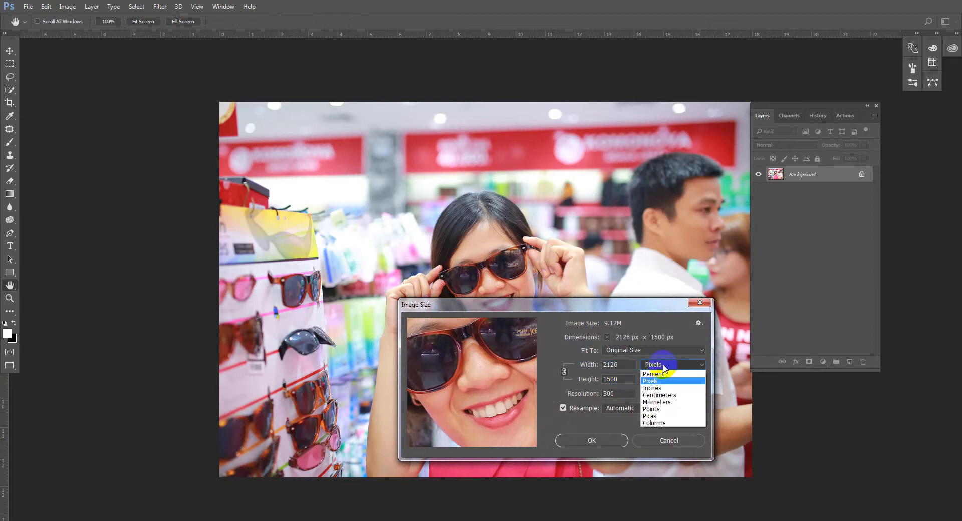
click(656, 396)
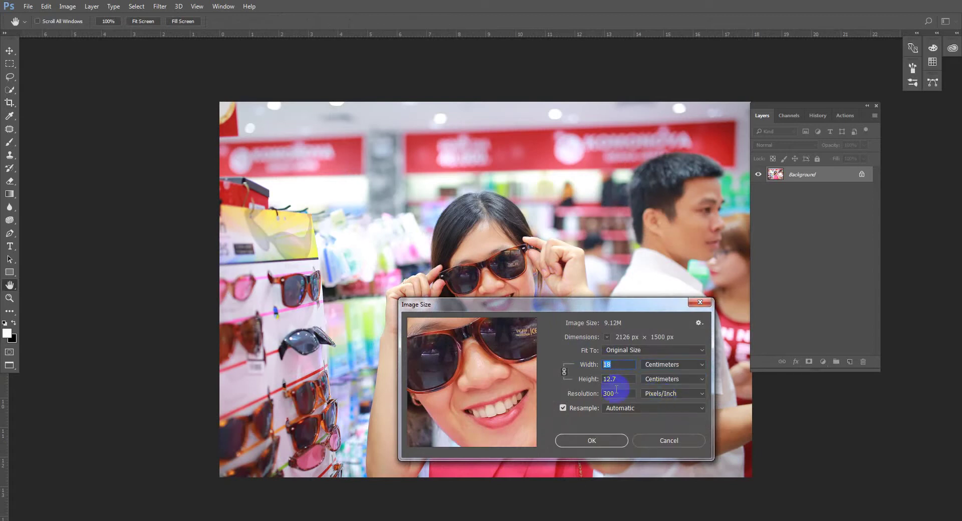
click(603, 440)
key(c)
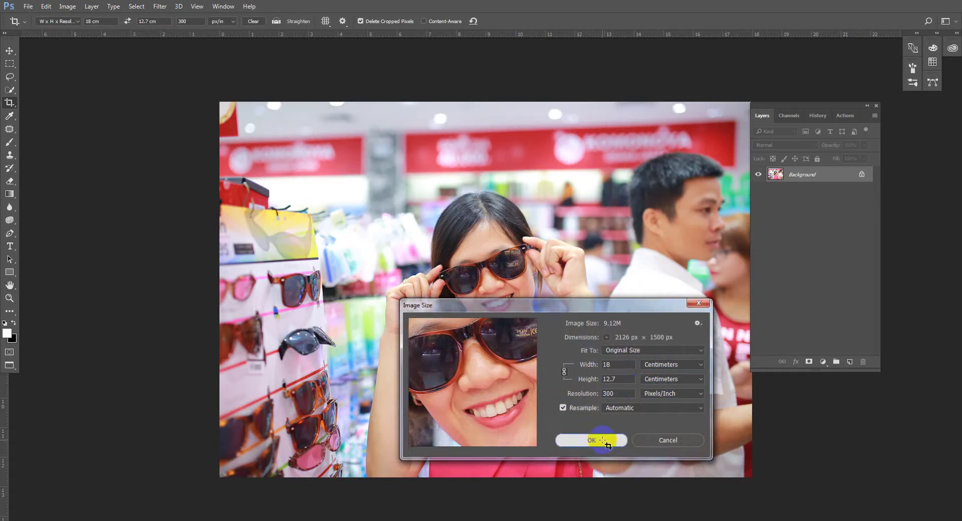
click(35, 20)
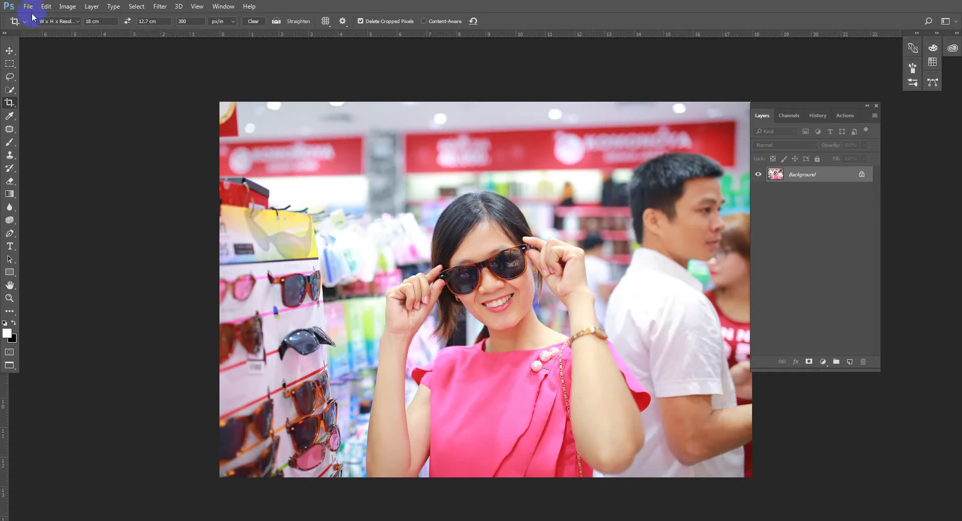
Step: Make several Save As attempts from the File menu, cancelling each one
click(28, 7)
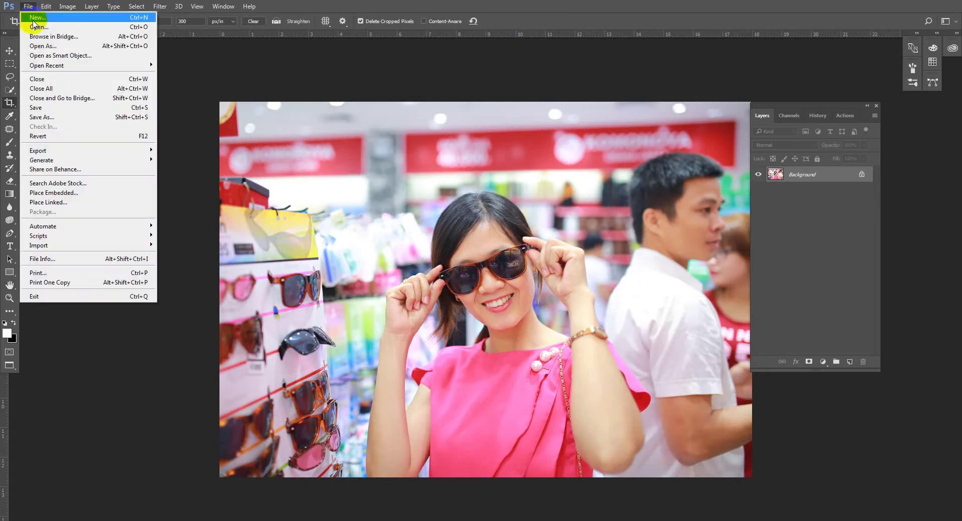
click(65, 118)
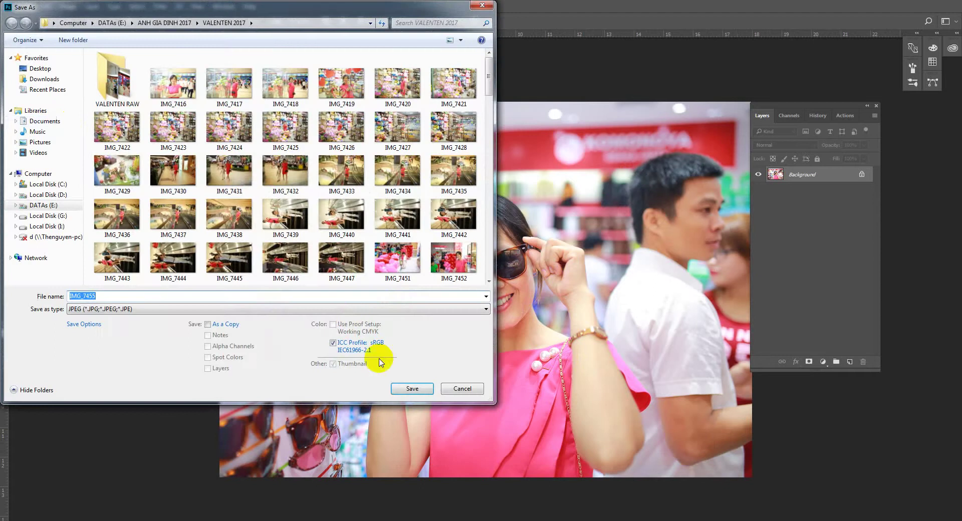
click(462, 389)
click(29, 7)
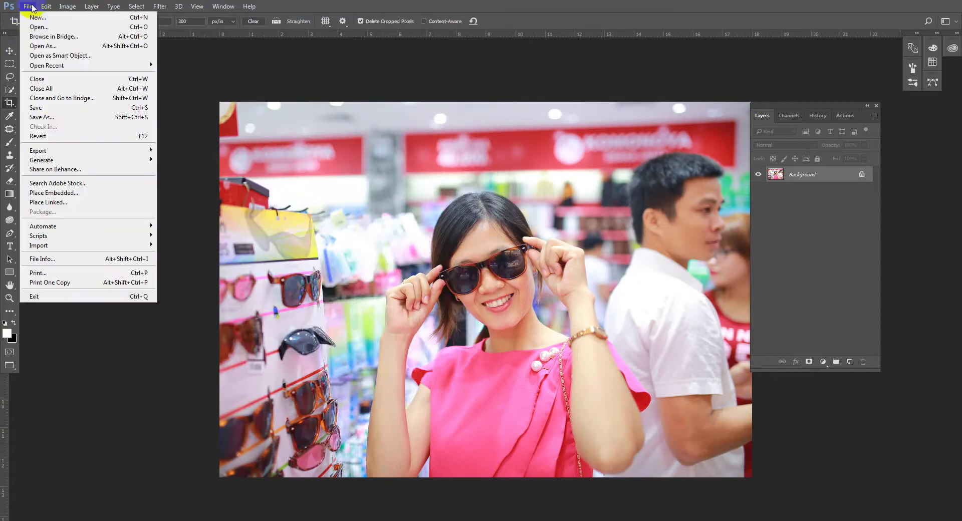
click(50, 116)
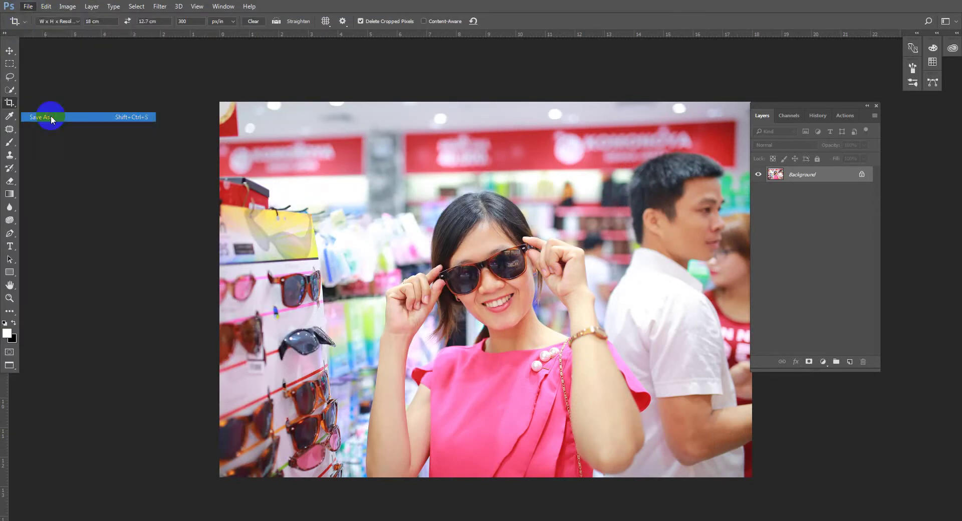
click(453, 393)
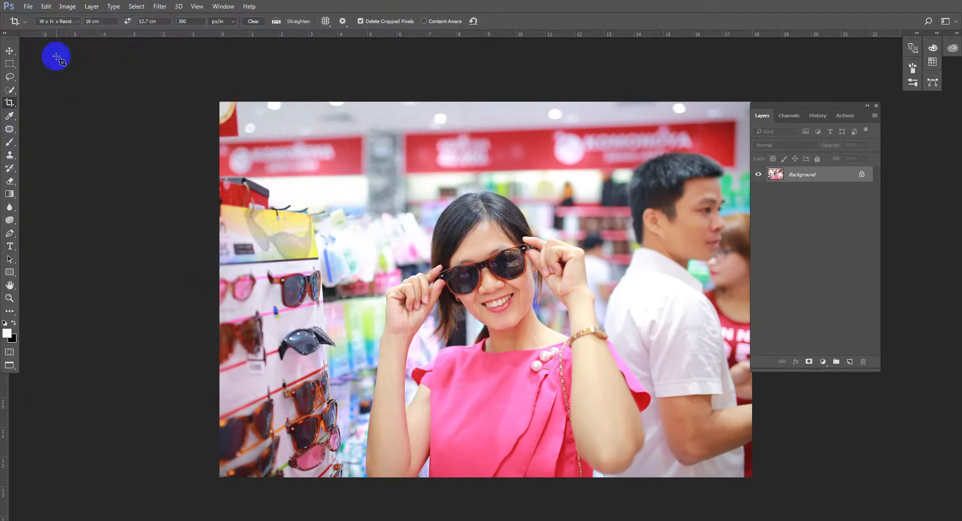
click(28, 6)
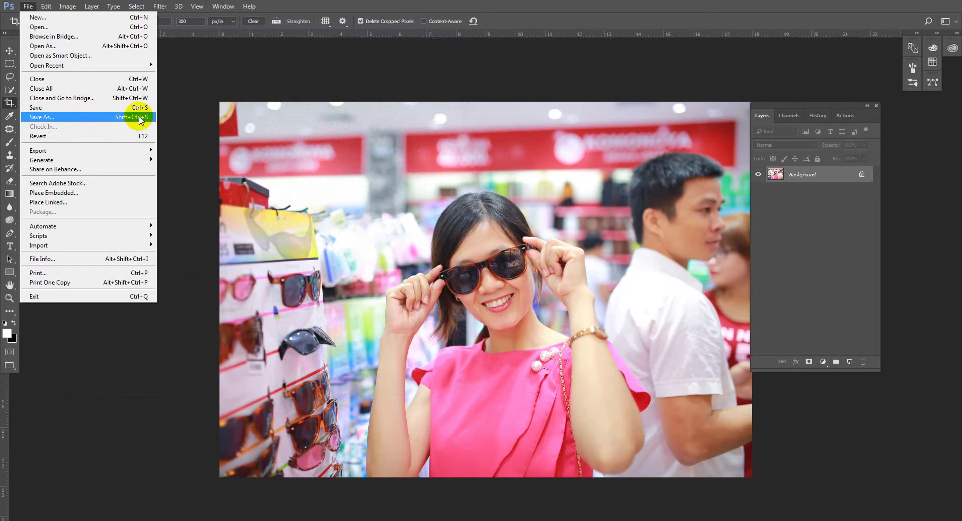
click(140, 120)
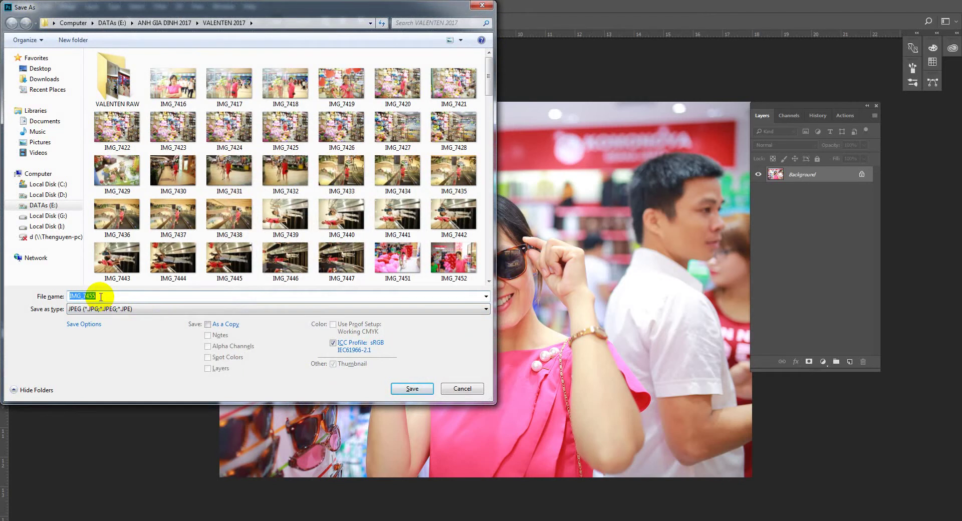
text(13 x 18)
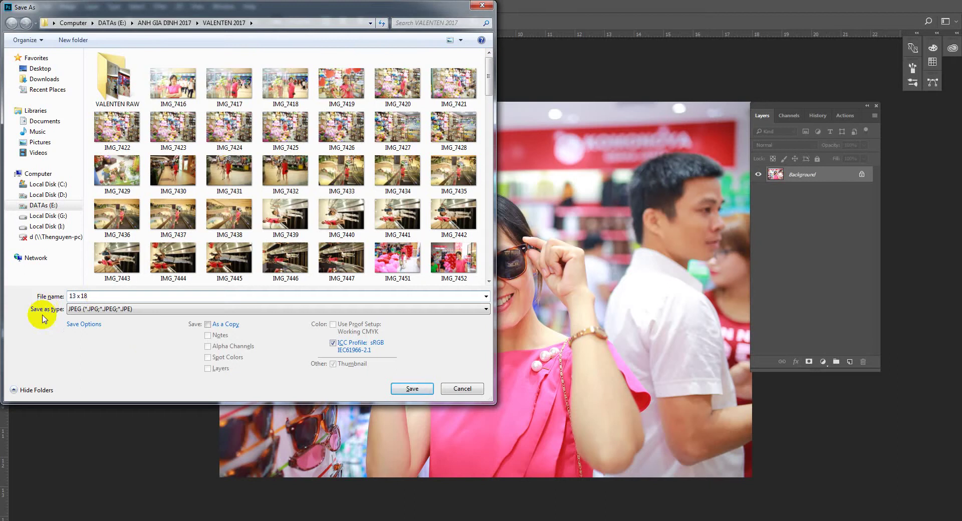
click(467, 388)
key(ctrl)
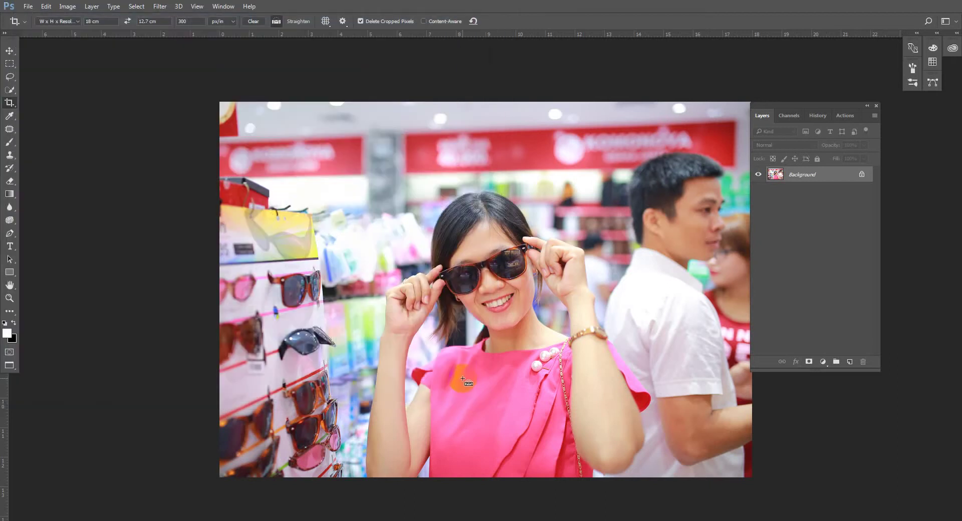
Step: Save the photo as JPEG 'IMG_7455 = 13 x 18' at Quality 12 Maximum
key(ctrl+shift+s)
click(109, 296)
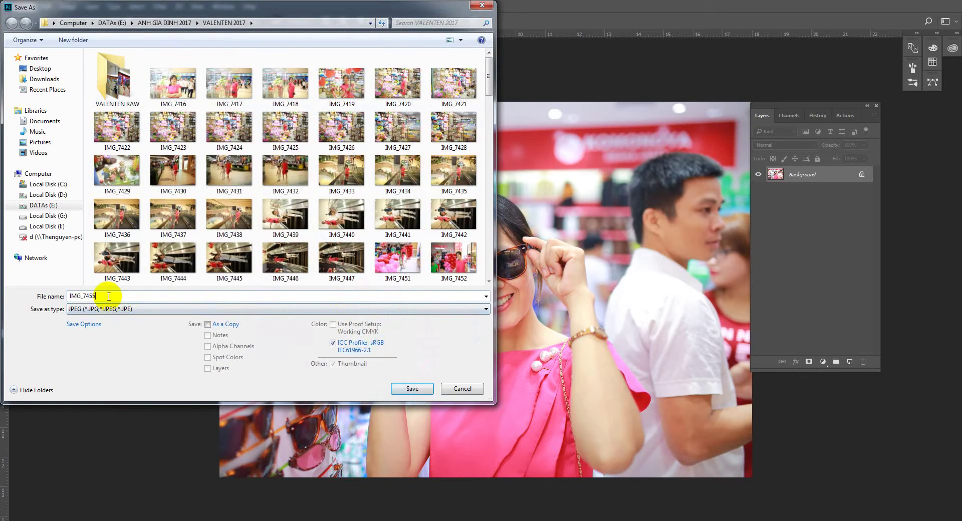
text(A)
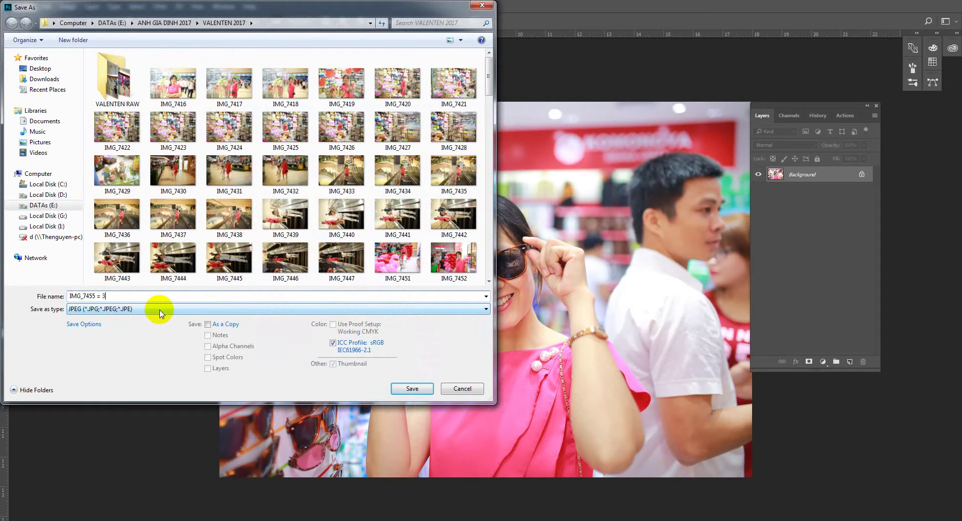
click(107, 299)
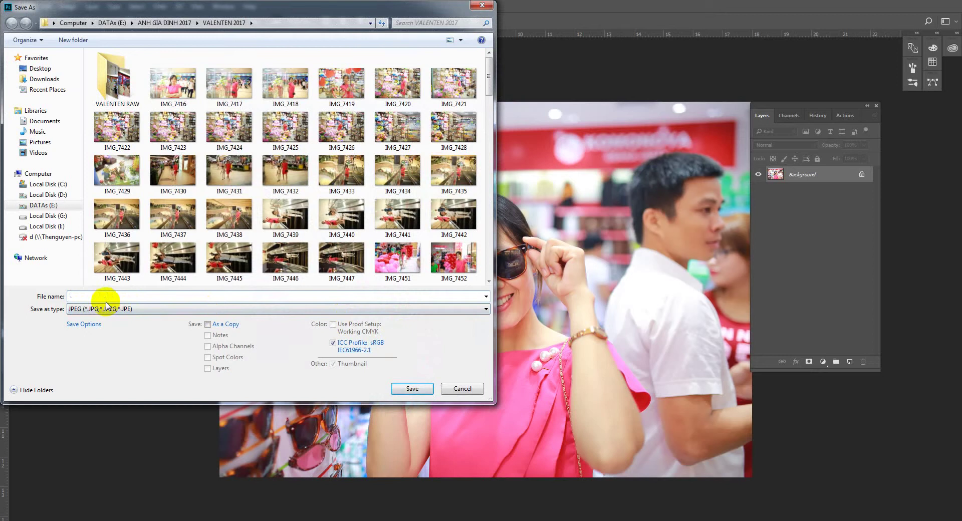
text(13 x)
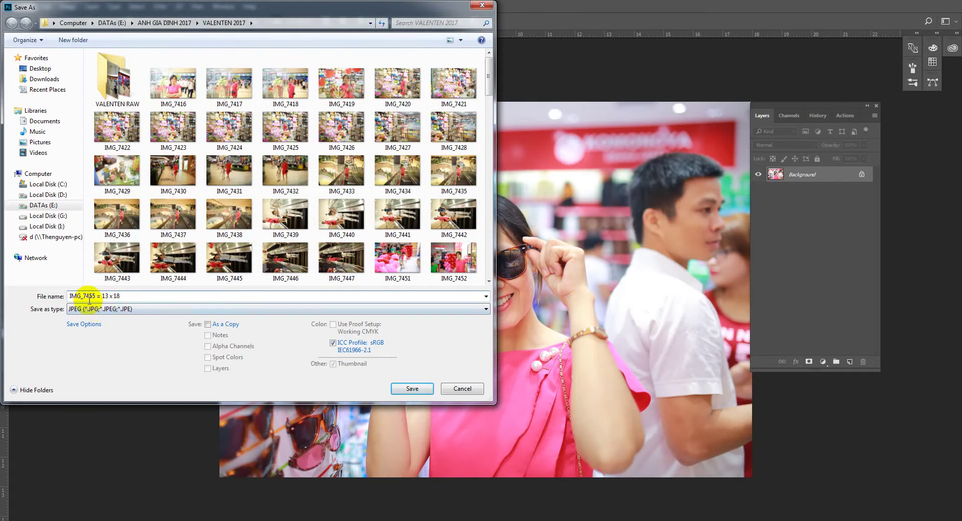
click(419, 389)
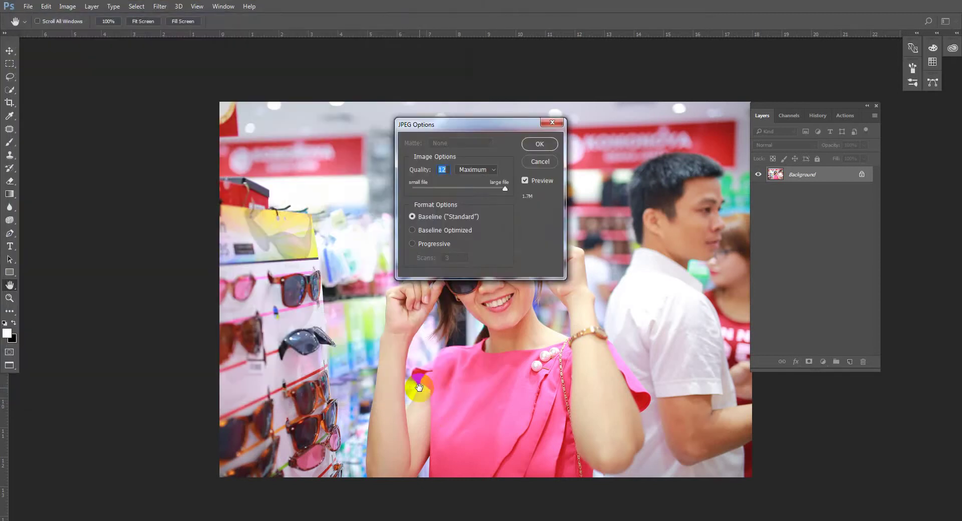
key(Return)
key(c)
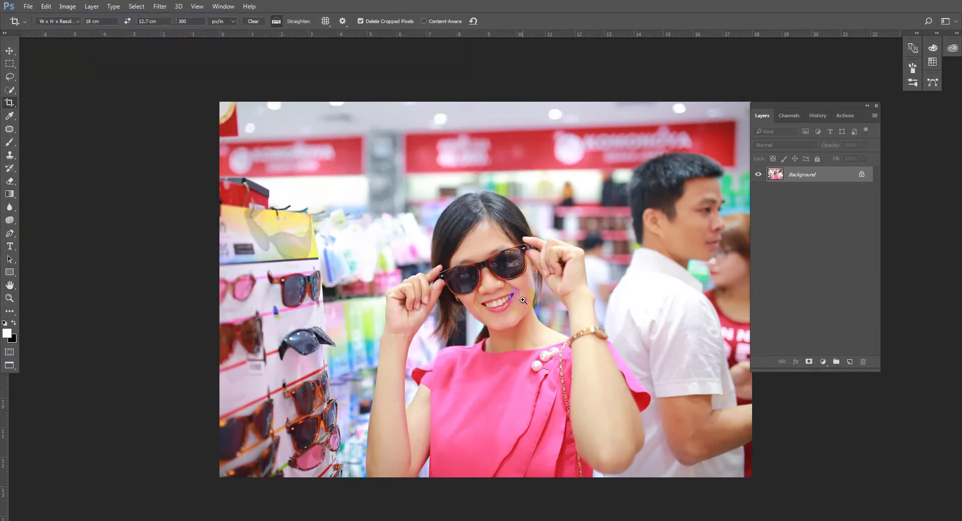
ctrl+click(523, 300)
scroll(524, 300, down, 1)
scroll(522, 296, down, 1)
scroll(490, 286, down, 1)
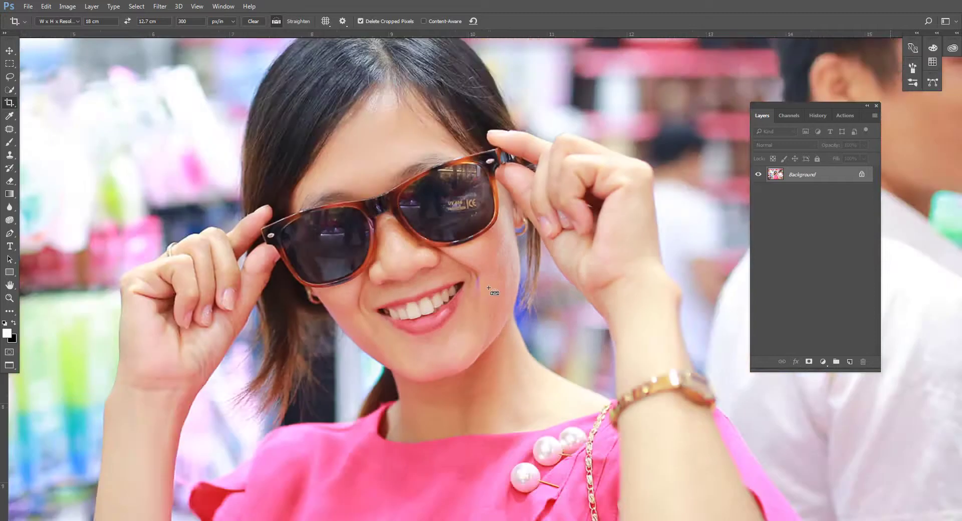
scroll(489, 289, down, 2)
scroll(494, 294, down, 1)
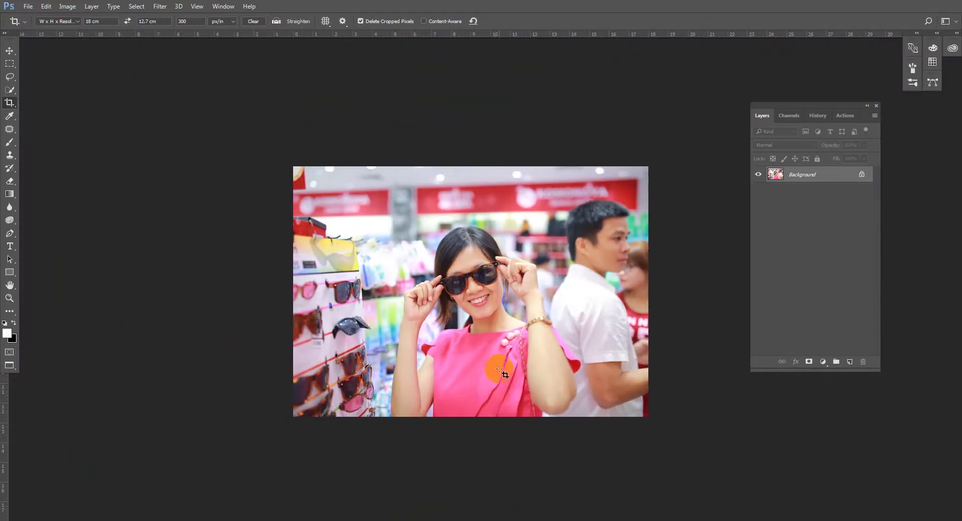
scroll(501, 316, up, 2)
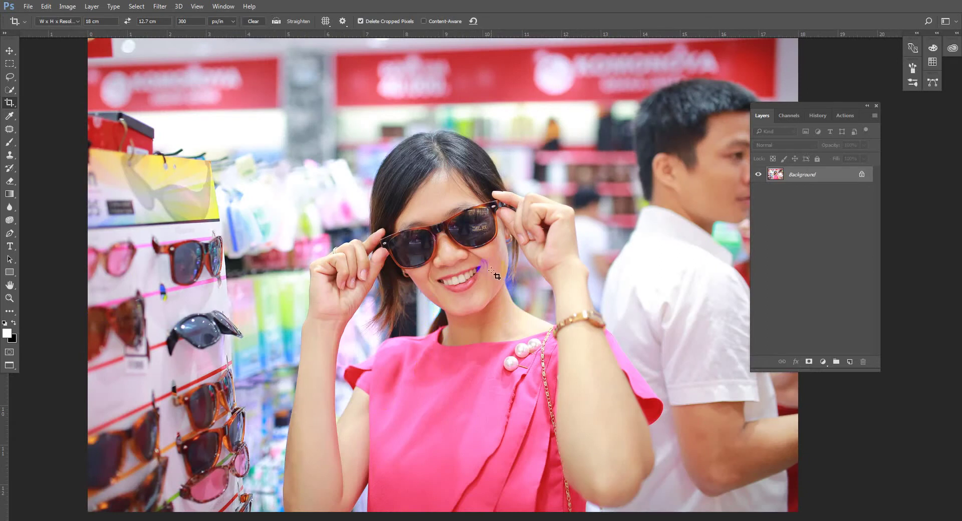
scroll(496, 273, up, 2)
drag(510, 247, 445, 263)
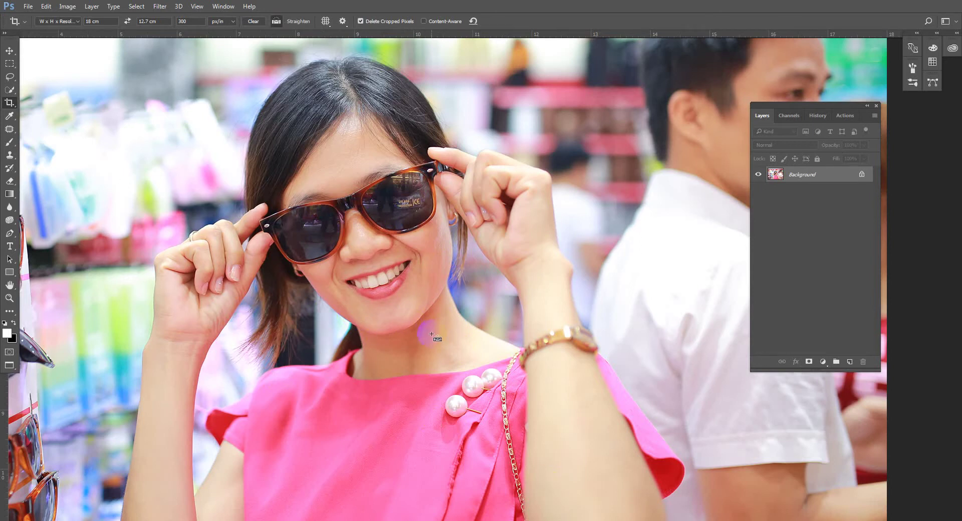
scroll(431, 334, down, 3)
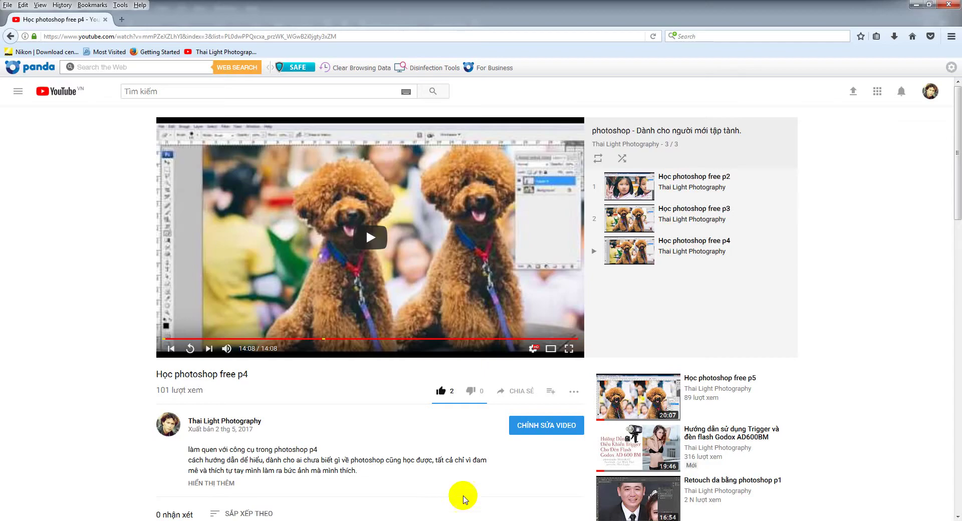
scroll(363, 391, down, 3)
scroll(363, 391, down, 3)
scroll(371, 349, up, 5)
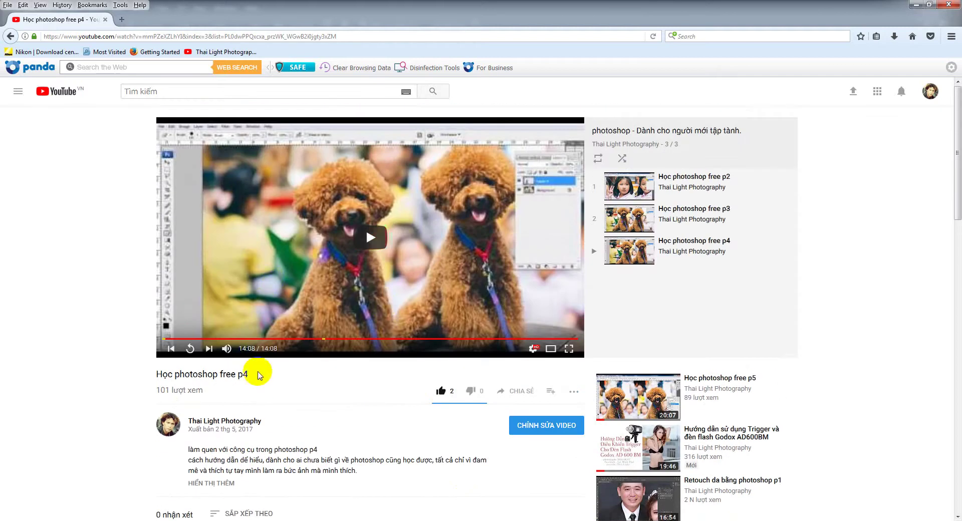
scroll(396, 412, down, 3)
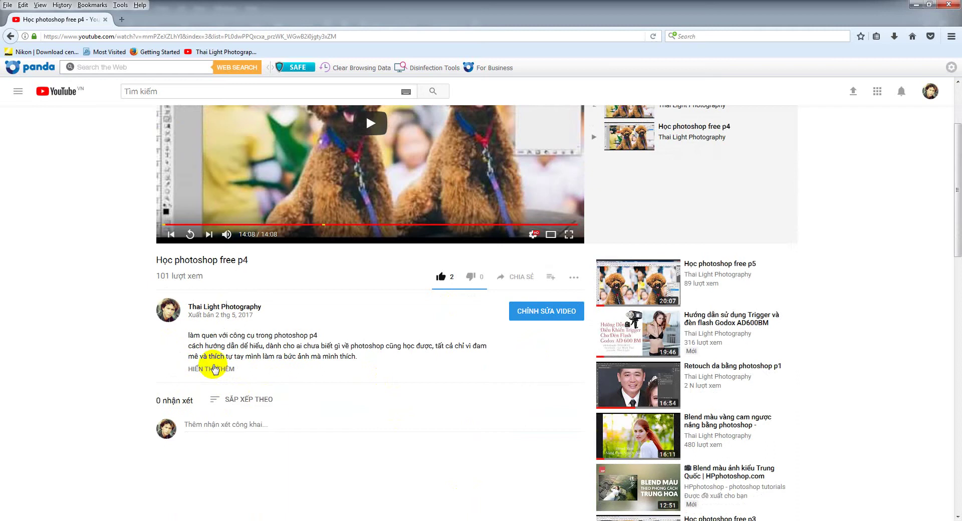
click(214, 374)
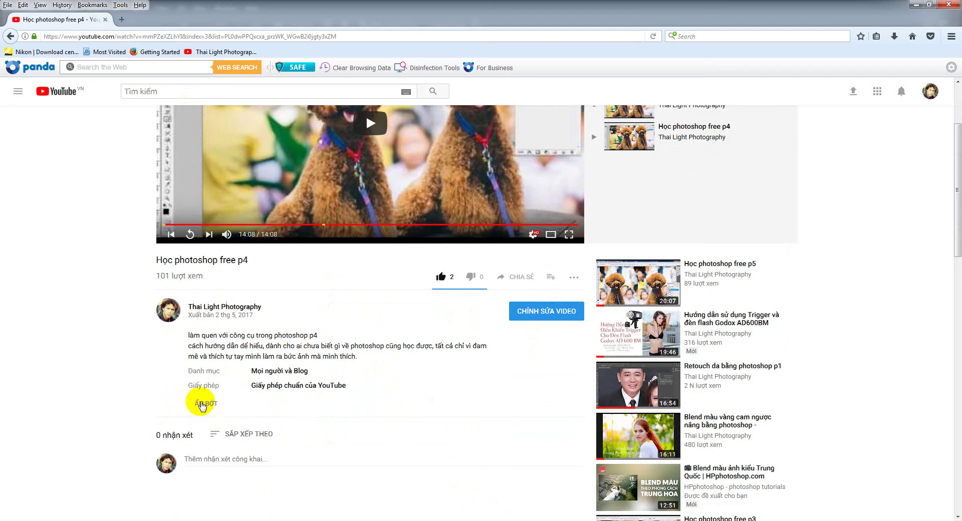
click(202, 405)
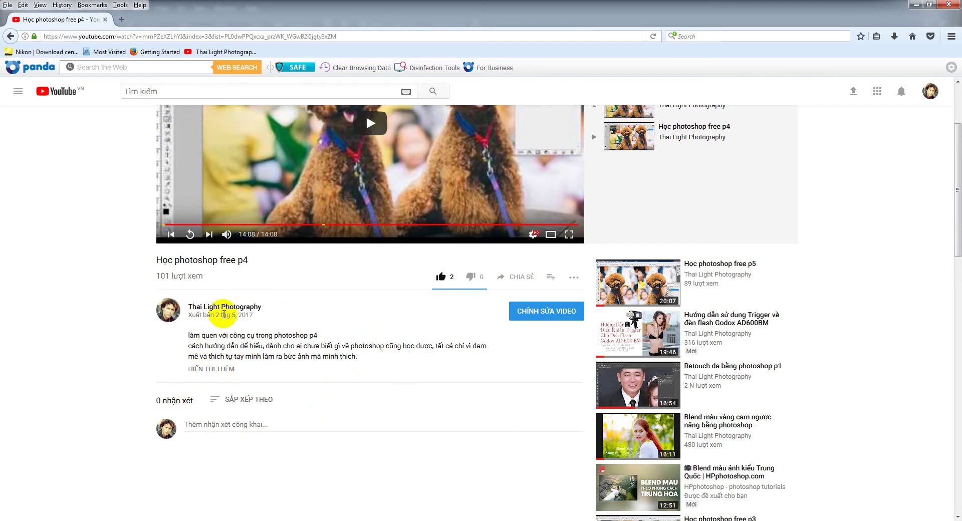
scroll(349, 302, up, 3)
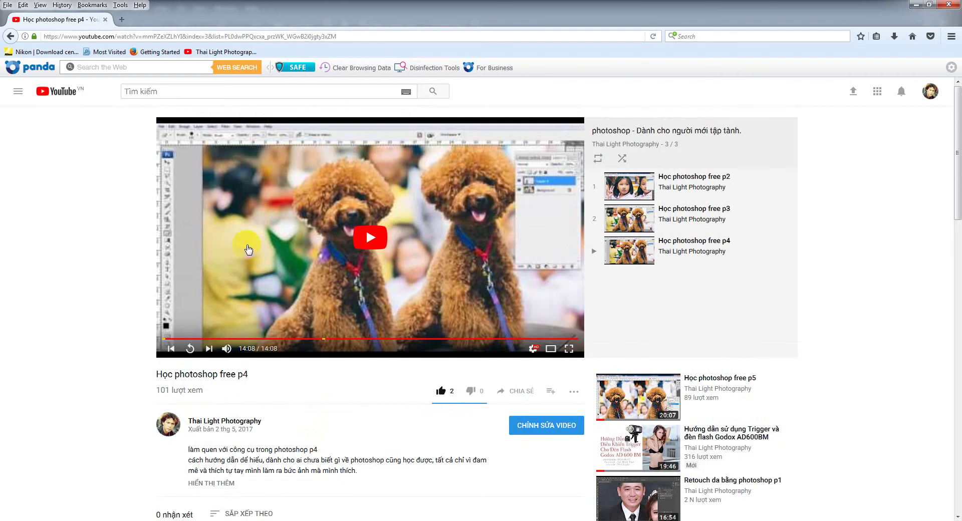
scroll(265, 424, down, 5)
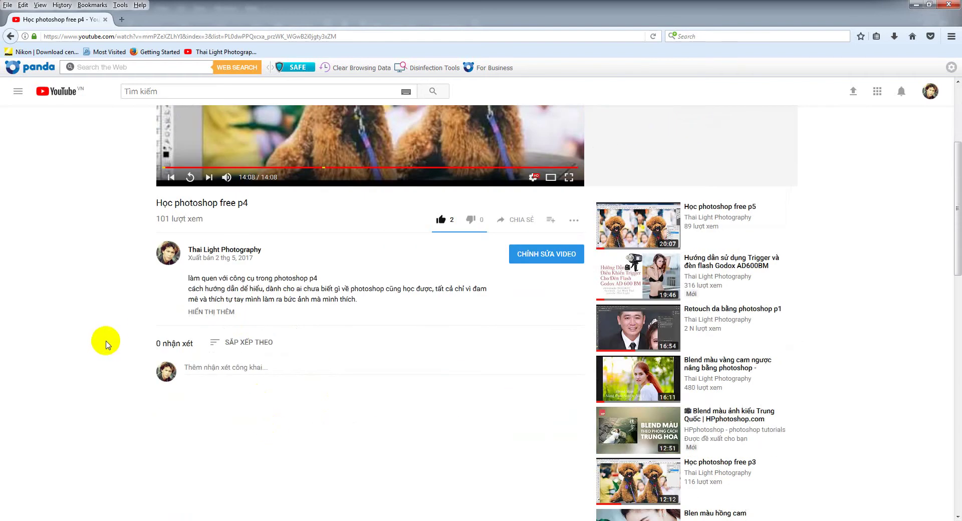
scroll(468, 327, up, 3)
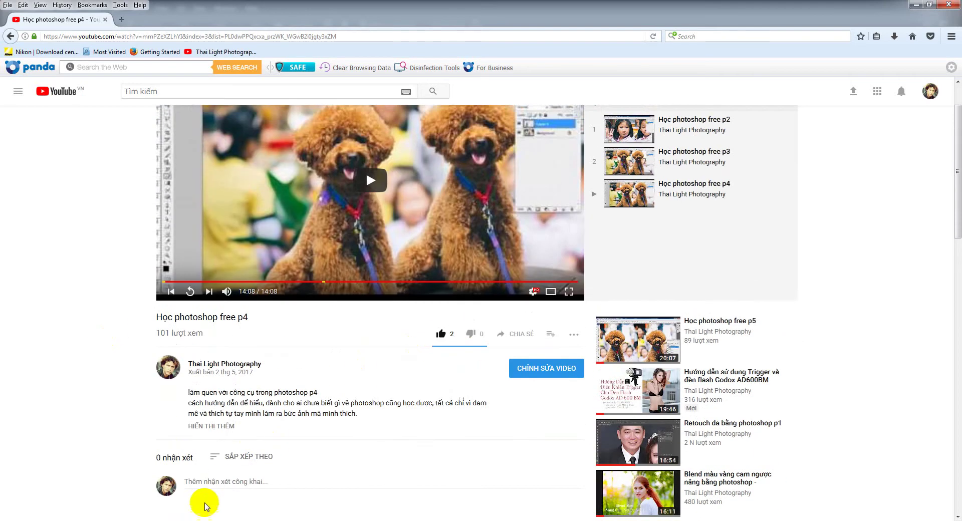